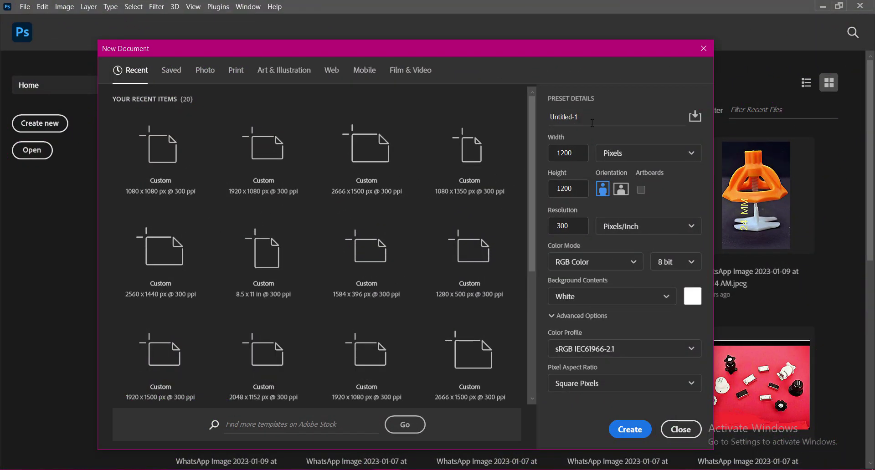
Step: Create a 1200×1200 px, 300 ppi RGB document named 'Makar Sankranti Post Banner Design'
text(Makar Snkranti)
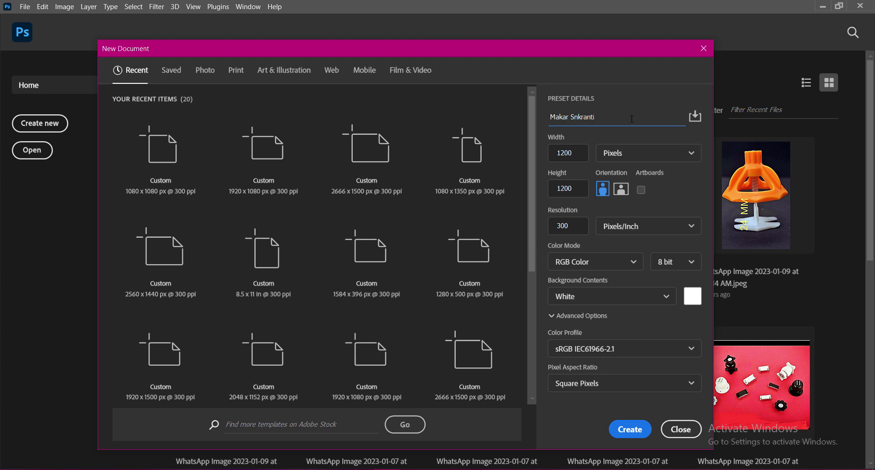
click(574, 117)
text(a)
key(Tab)
key(Tab)
click(616, 154)
click(616, 173)
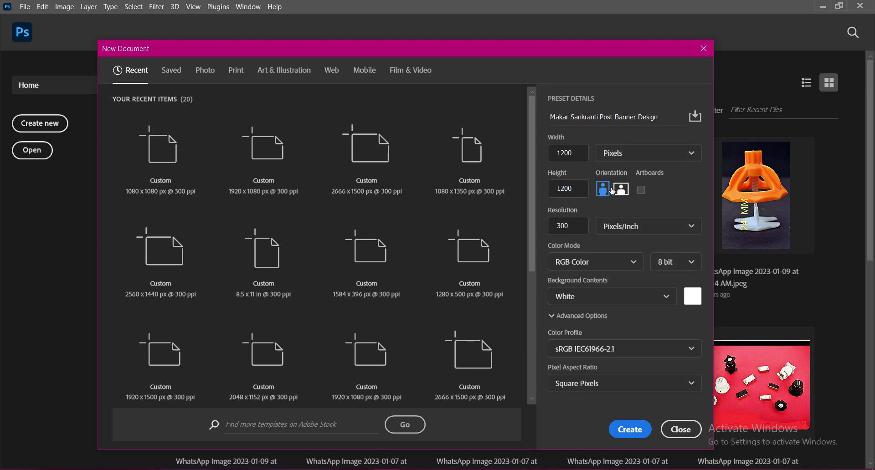
click(594, 261)
click(585, 320)
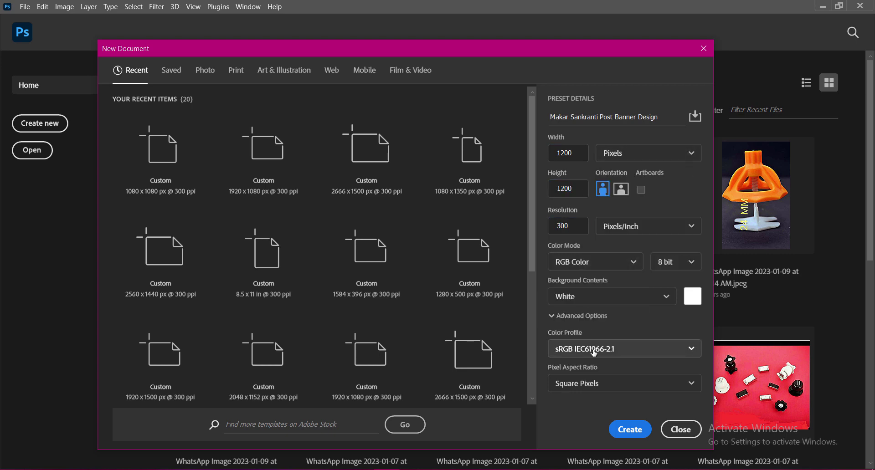
click(629, 429)
Step: Draw a rectangle covering the whole canvas and give it a Gradient Overlay
click(11, 323)
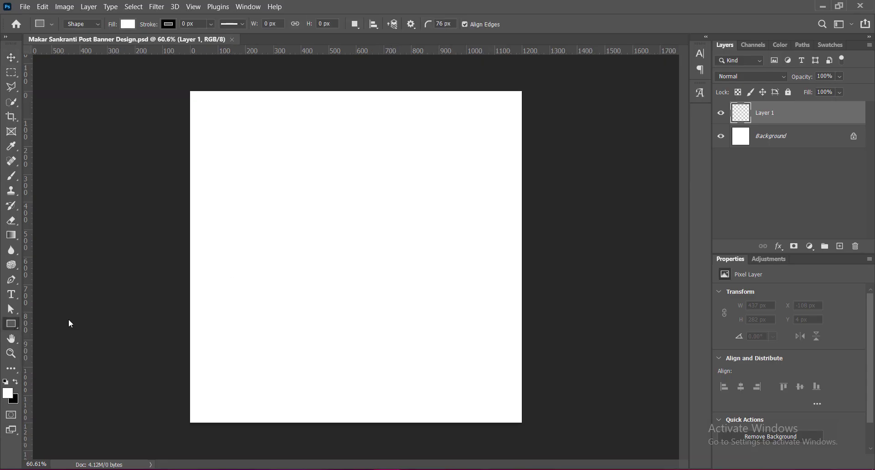
drag(180, 81, 534, 435)
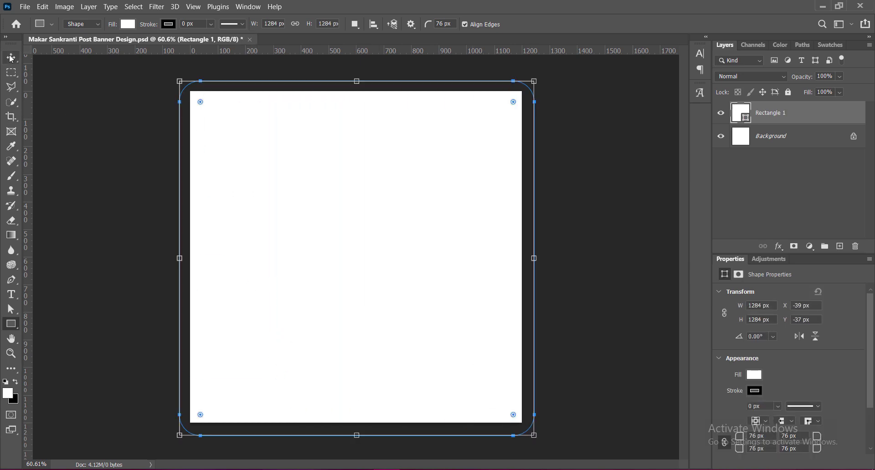
key(h)
right_click(738, 112)
click(747, 115)
click(396, 211)
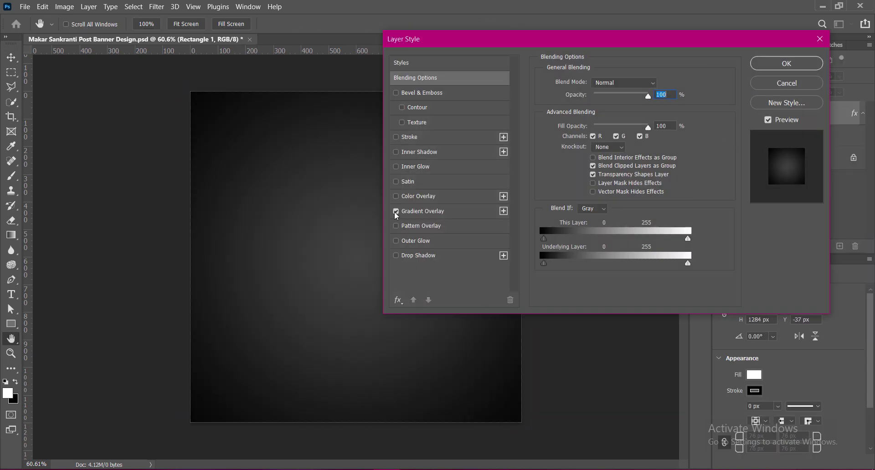
click(419, 211)
Step: Use the Purple_19 gradient preset with the Perceptual method
click(647, 110)
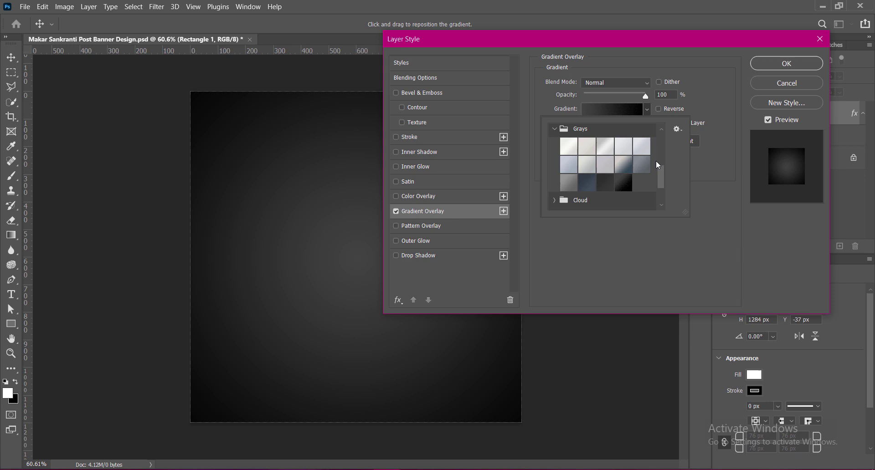
click(559, 130)
drag(665, 199, 661, 164)
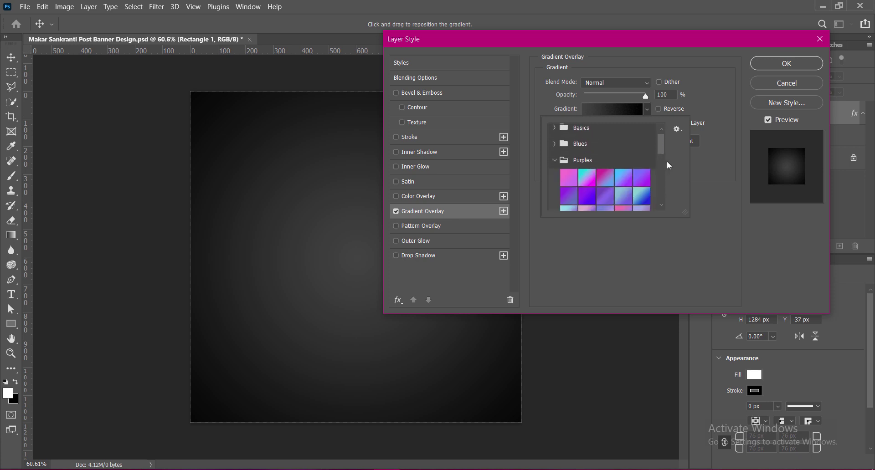
click(624, 168)
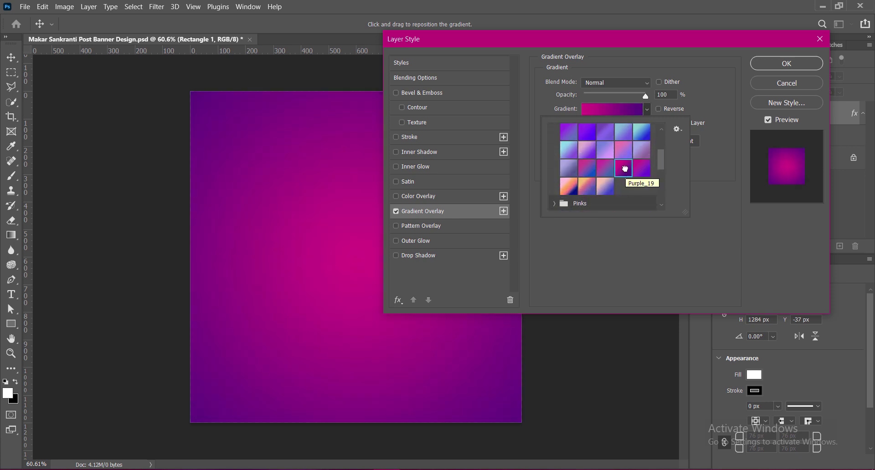
drag(662, 164, 661, 153)
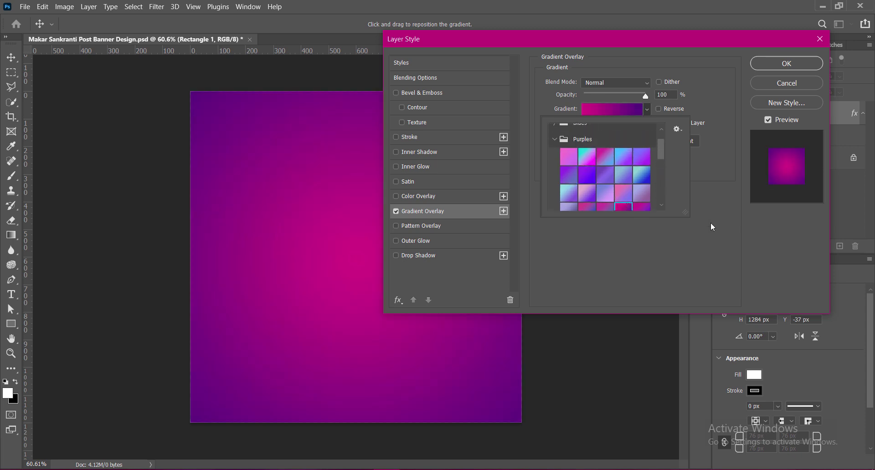
click(710, 223)
click(601, 172)
click(602, 178)
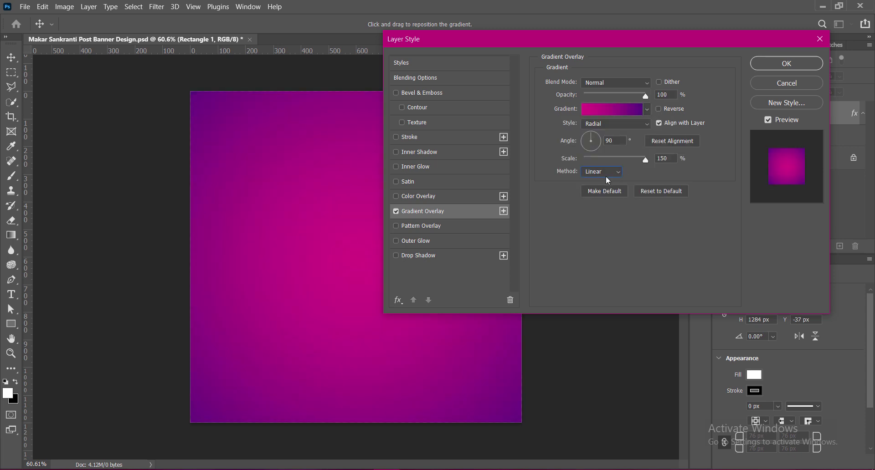
Step: Change the right gradient stop to near-black purple #170028 and apply the overlay
click(614, 110)
double_click(851, 385)
click(697, 235)
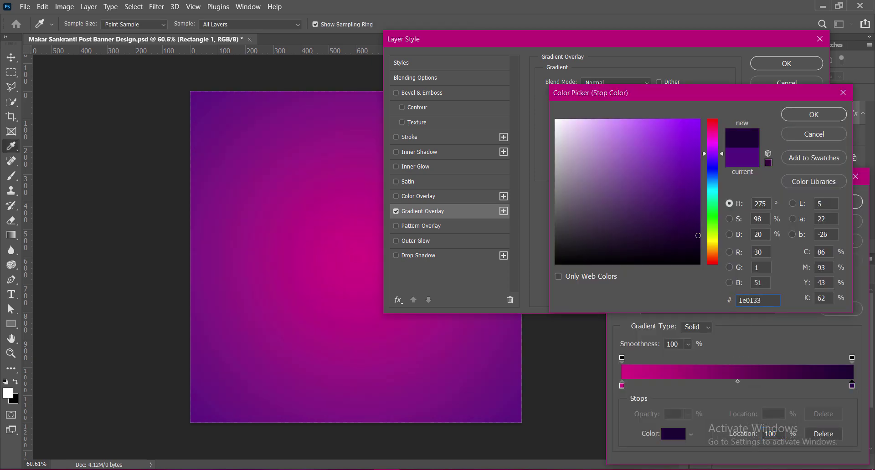
drag(704, 235, 709, 241)
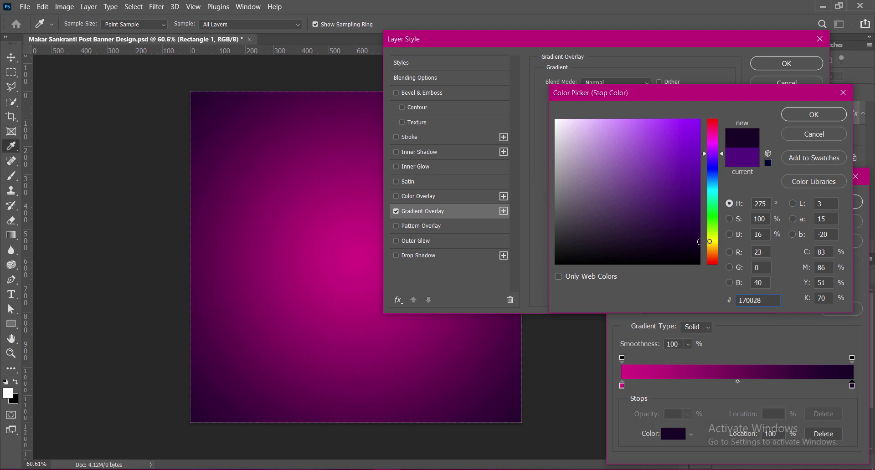
click(804, 115)
click(838, 203)
key(Return)
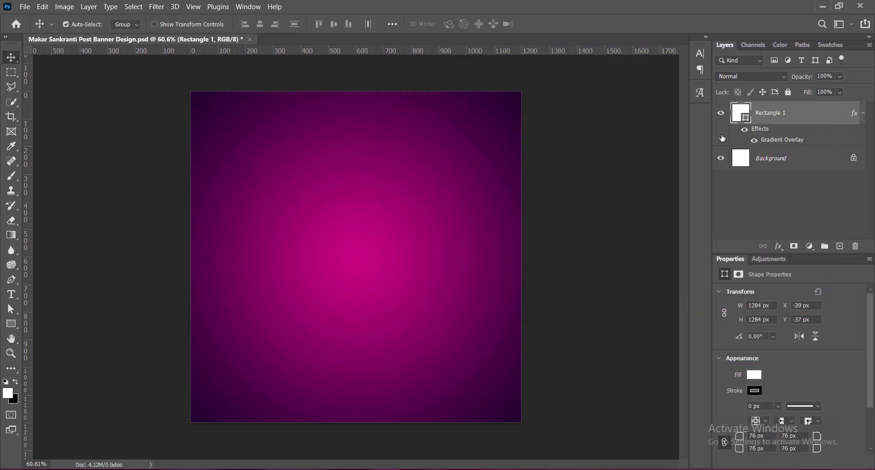
right_click(740, 113)
Step: Change the left gradient stop to a rich magenta centre colour
click(741, 116)
click(417, 212)
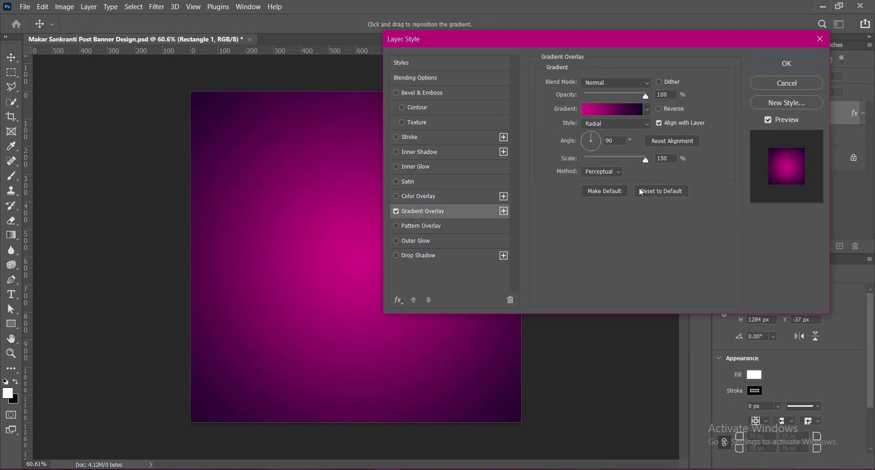
click(613, 109)
double_click(621, 385)
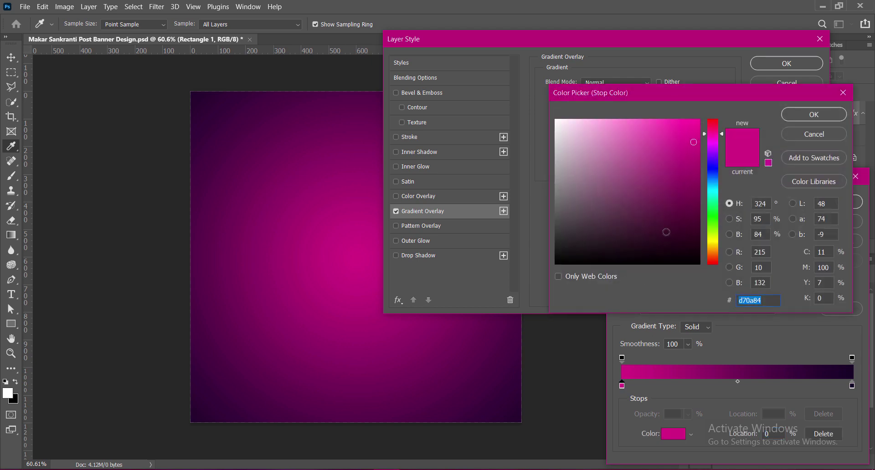
click(617, 222)
drag(693, 184, 700, 165)
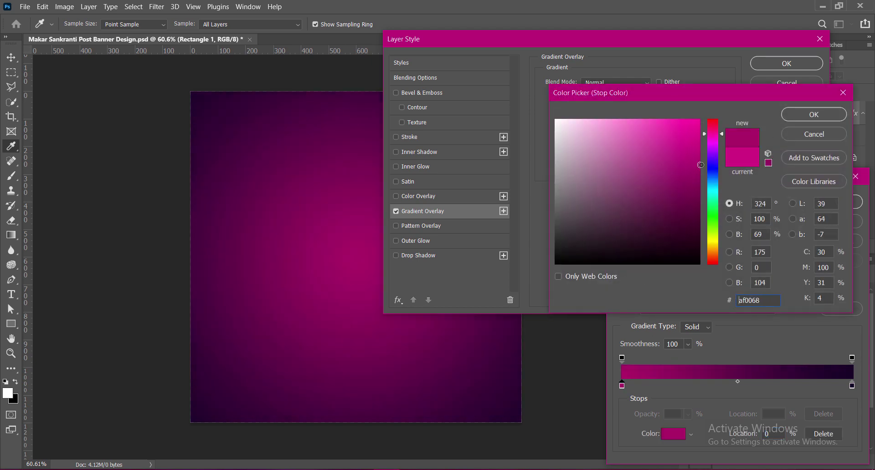
drag(699, 164, 700, 158)
click(801, 114)
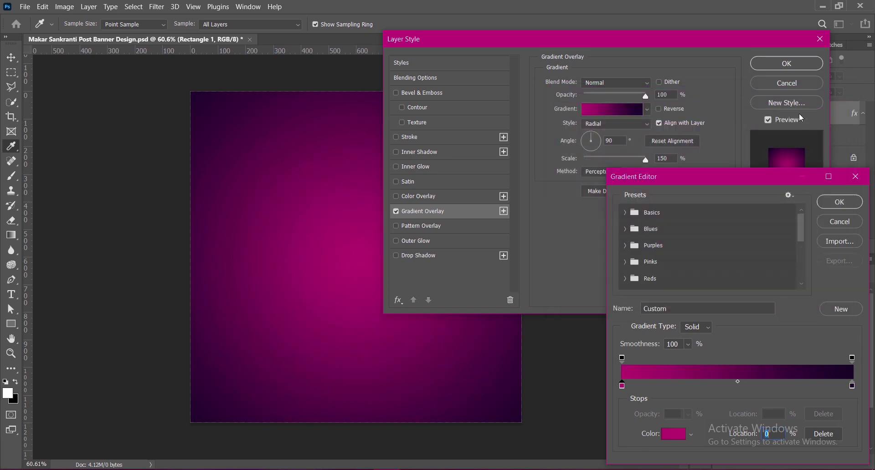
click(835, 201)
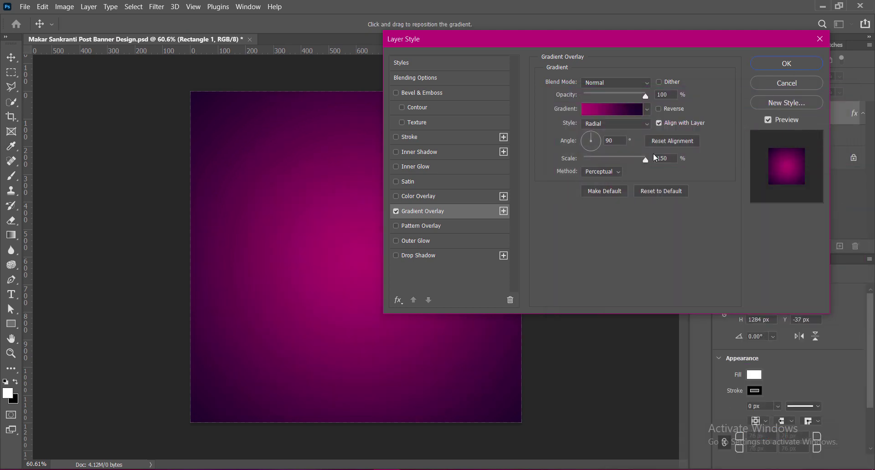
Step: Set the gradient scale to 130%, switch the method to Classic, apply, and save
double_click(662, 158)
text(120)
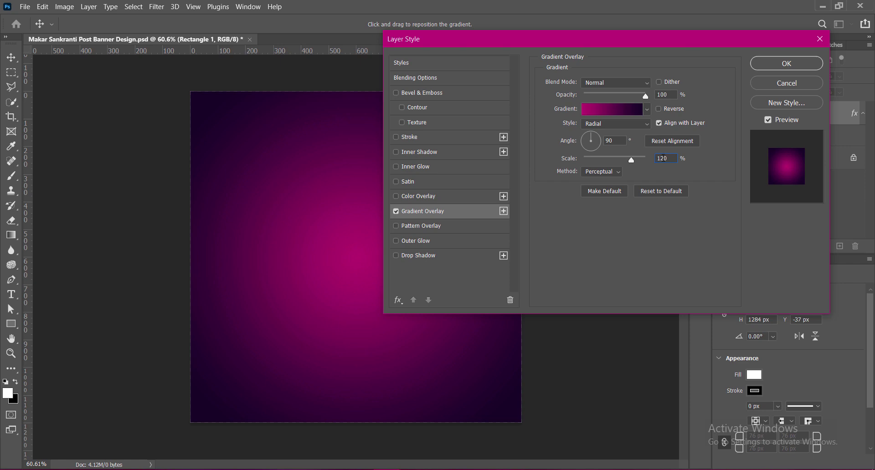
key(shift+Up)
click(622, 174)
click(602, 189)
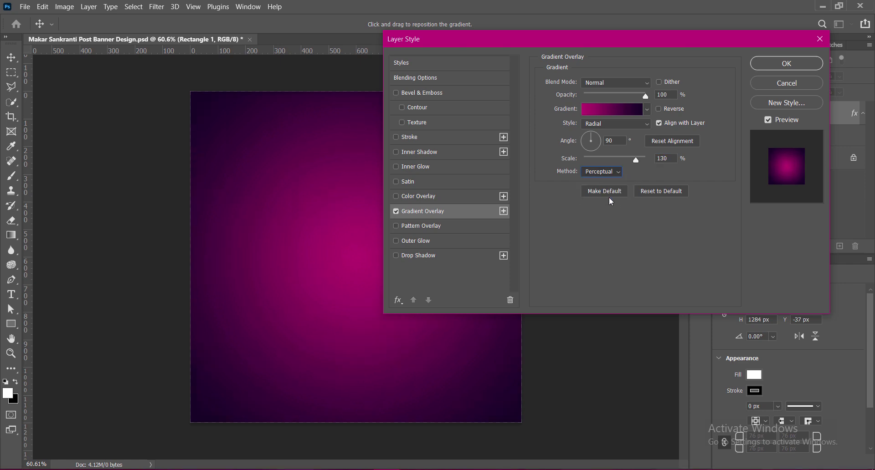
click(778, 65)
key(ctrl+s)
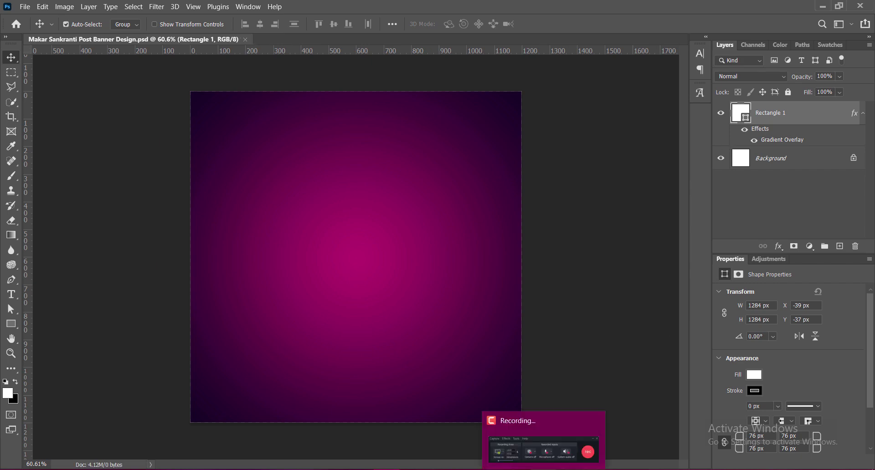
Step: Enable Bevel & Emboss with an inverted texture at scale 2 on Rectangle 1
scroll(357, 308, up, 2)
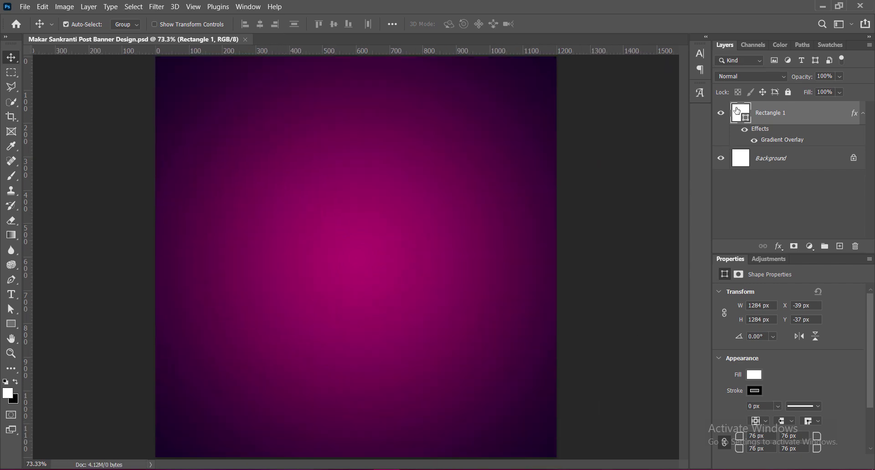
double_click(806, 114)
click(402, 123)
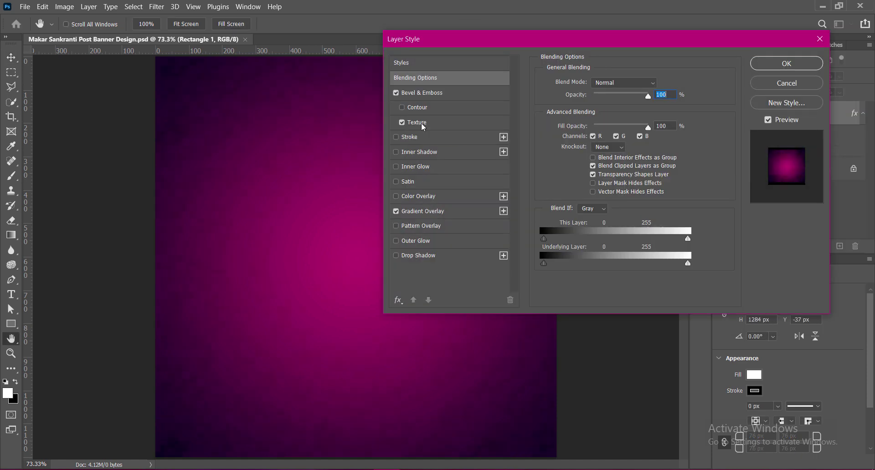
click(420, 122)
drag(615, 43, 667, 40)
double_click(688, 116)
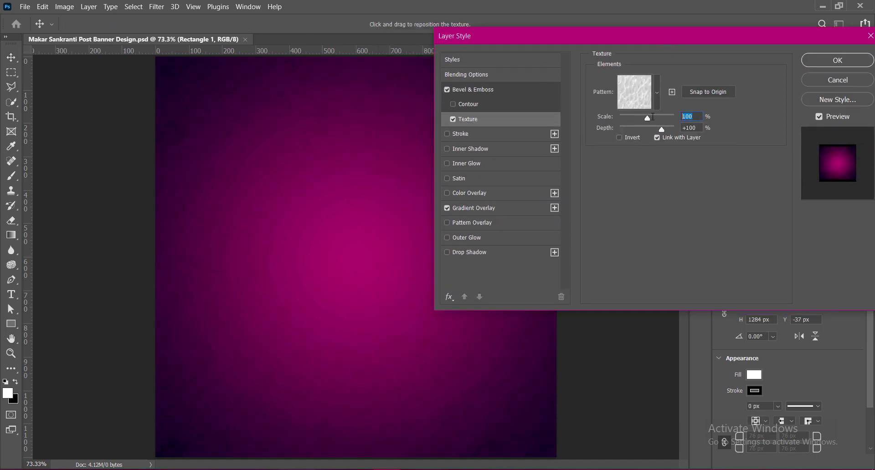
text(3)
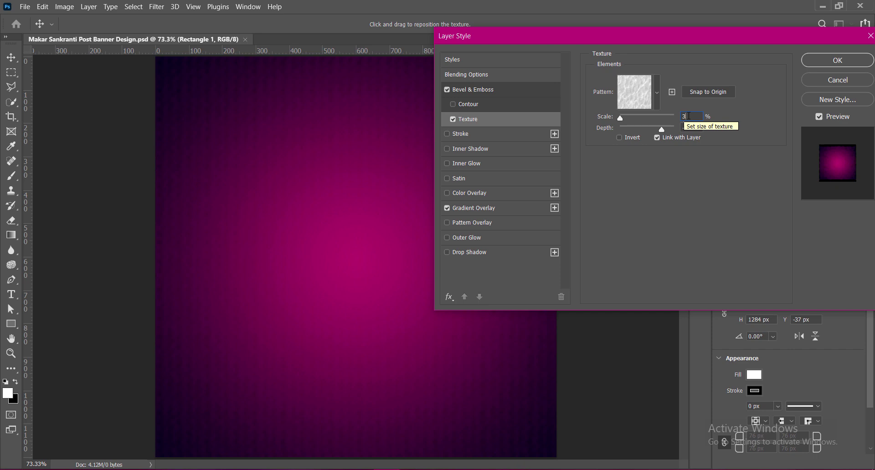
drag(688, 116, 666, 115)
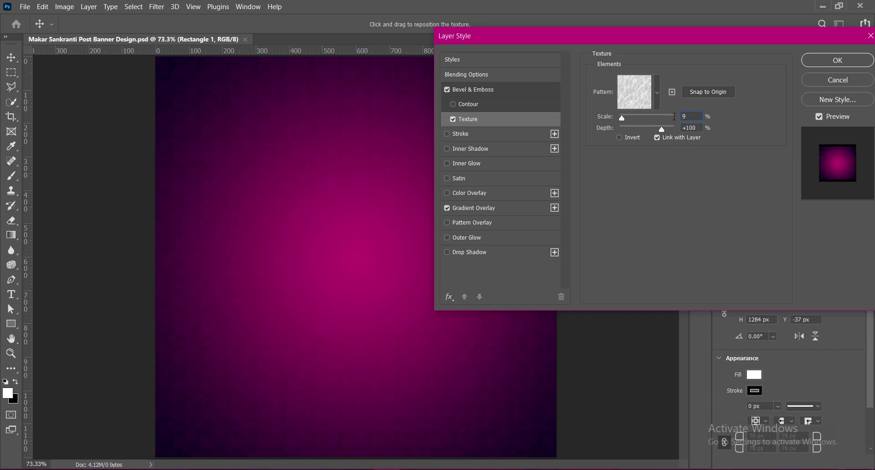
key(BackSpace)
text(21)
click(619, 138)
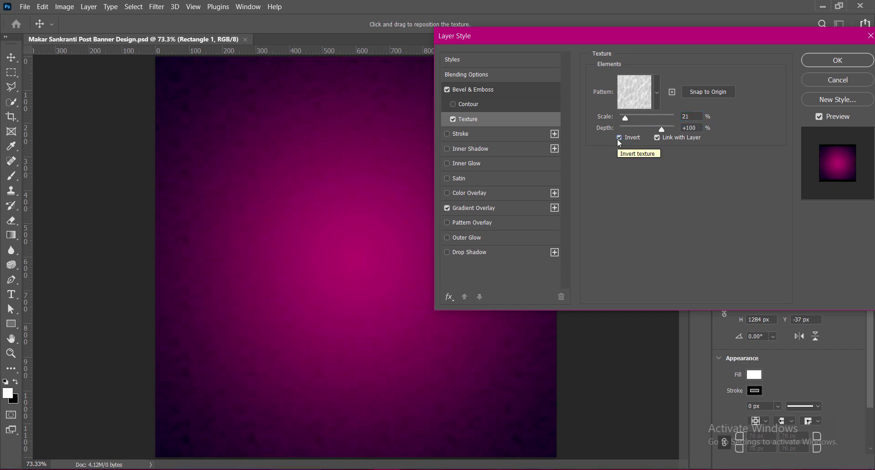
Step: Compare gloss contours and settle on the second bottom-row contour
click(479, 94)
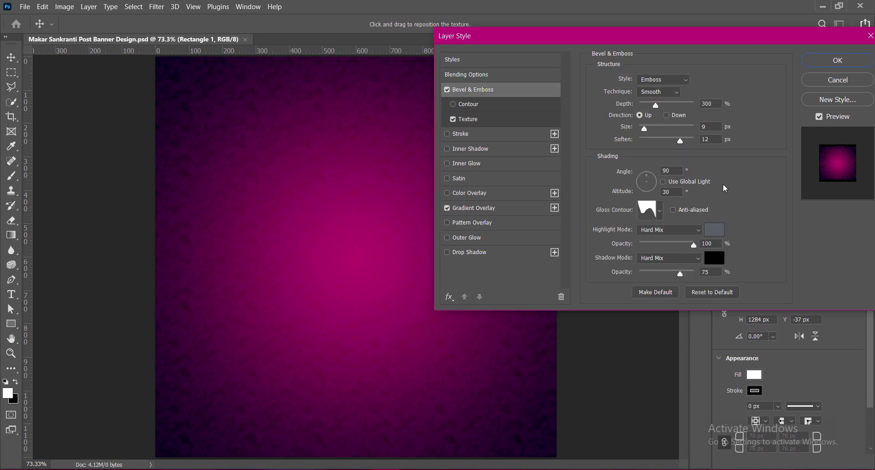
click(660, 217)
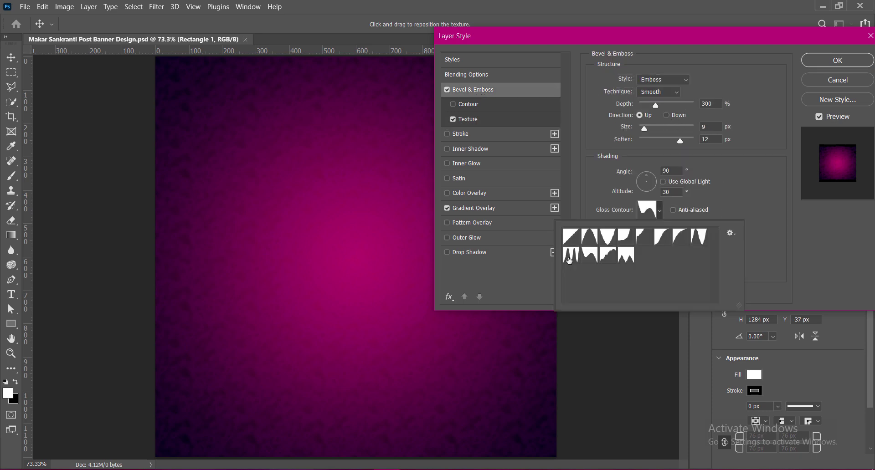
click(570, 255)
click(589, 255)
click(606, 258)
click(607, 241)
click(630, 242)
click(662, 236)
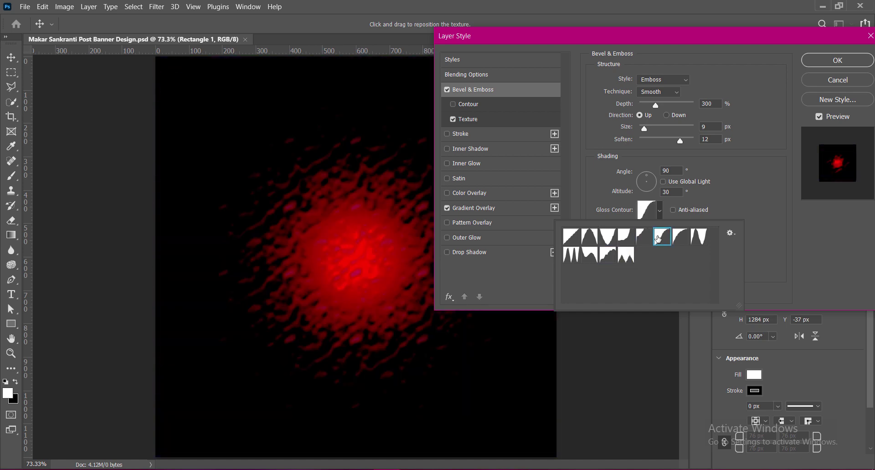
click(679, 236)
click(698, 236)
click(589, 255)
click(570, 256)
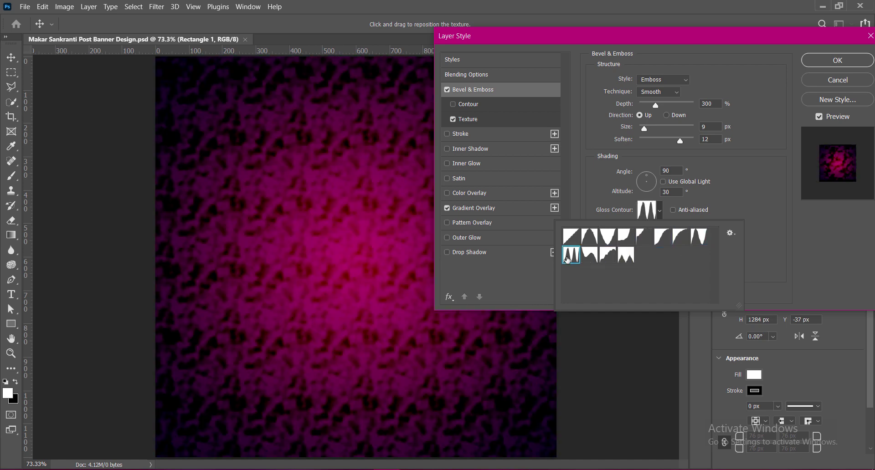
click(589, 255)
click(589, 235)
click(589, 255)
click(607, 255)
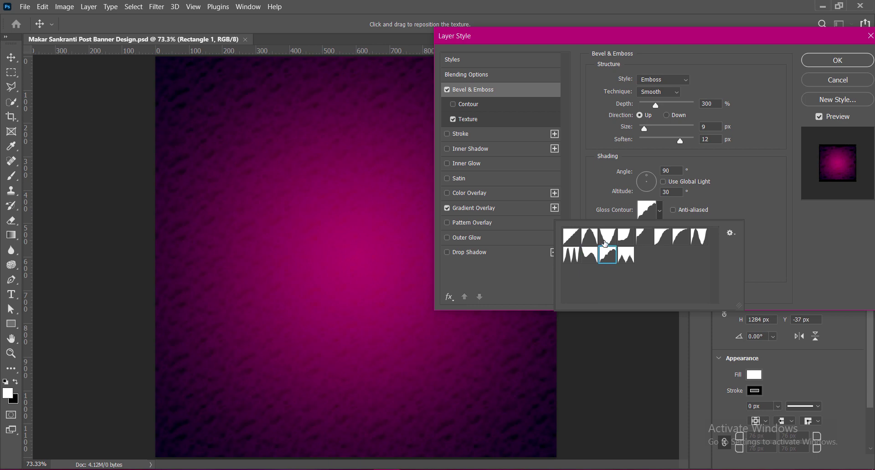
click(626, 255)
click(625, 236)
click(589, 255)
click(764, 272)
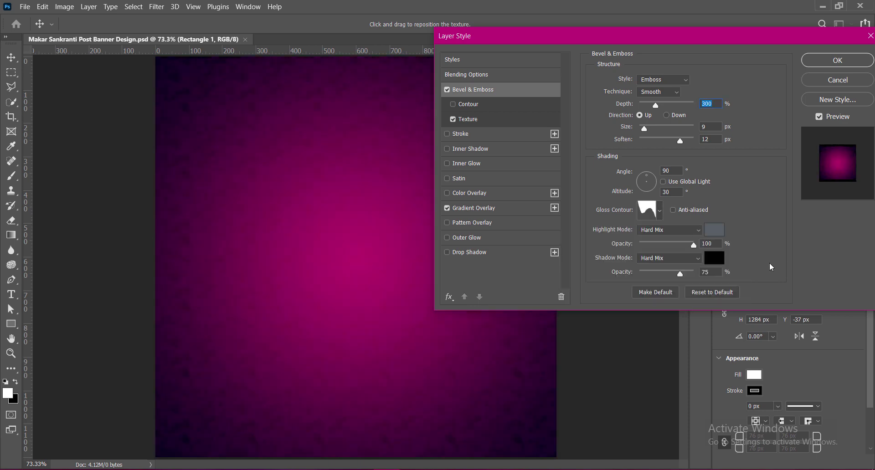
Step: Set shadow opacity 0, highlight opacity 65 and highlight colour navy 001d37
drag(680, 274, 639, 274)
drag(693, 245, 674, 246)
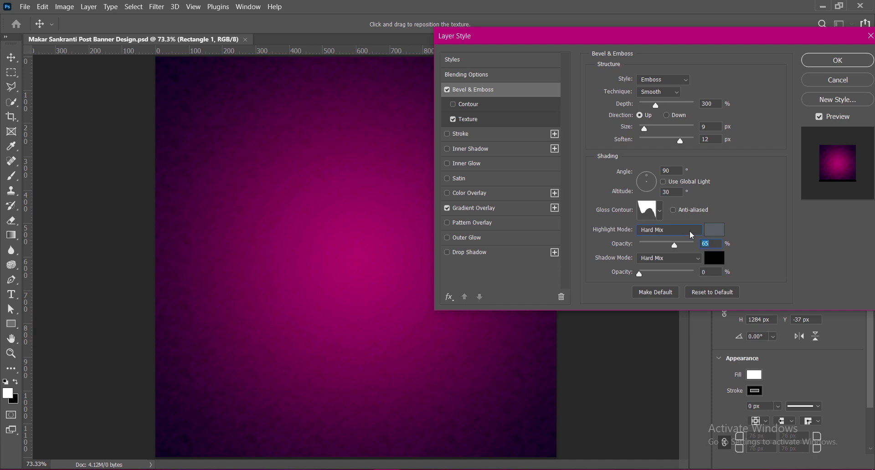
click(669, 230)
click(670, 345)
click(713, 229)
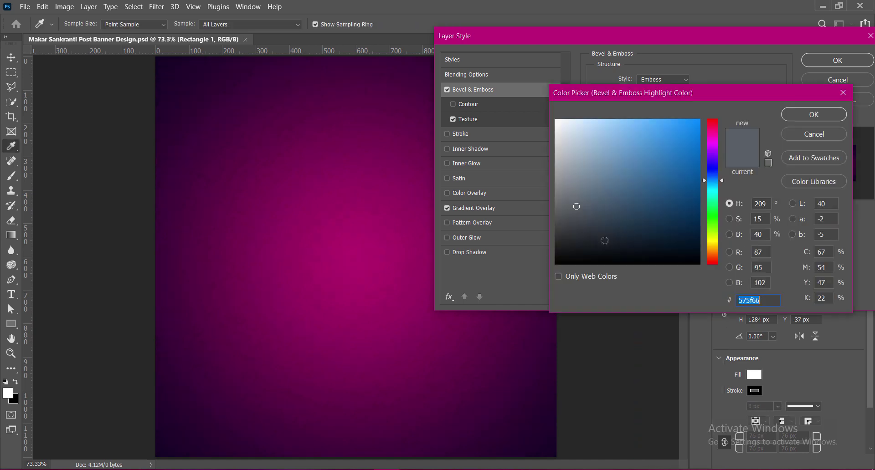
click(604, 240)
click(615, 237)
click(694, 242)
drag(694, 242, 700, 234)
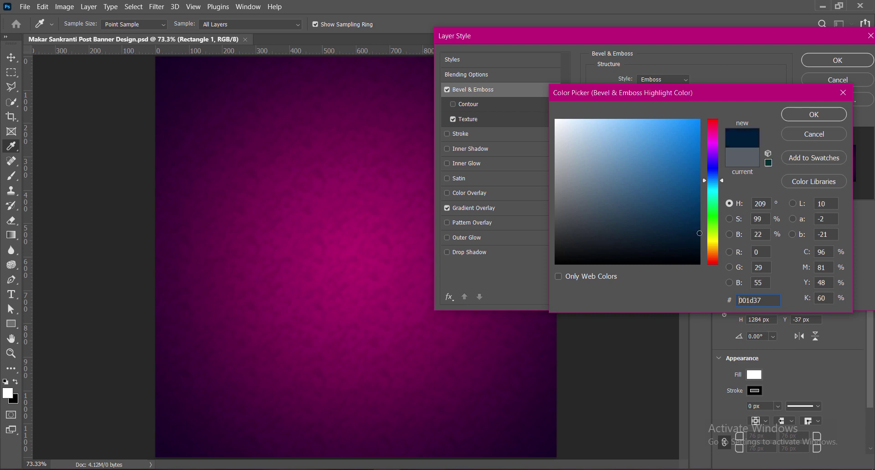
click(782, 114)
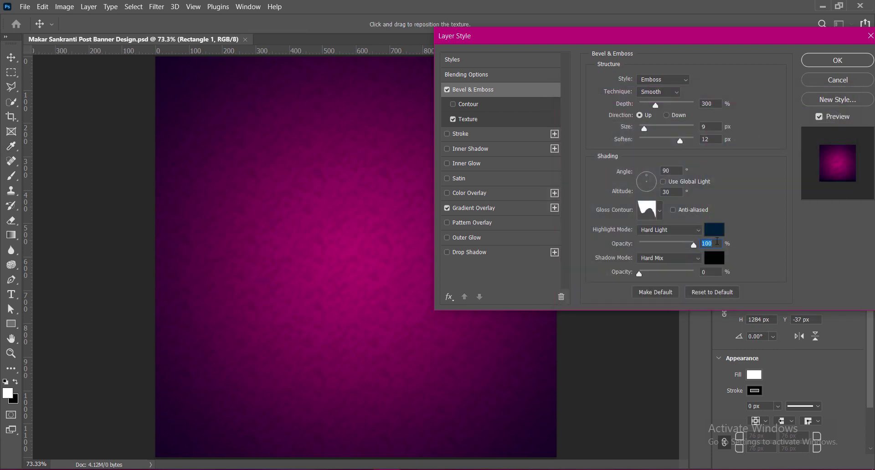
Step: Use a Soft Light highlight, Soften 9 px and the Emboss style, then apply
click(683, 229)
click(690, 328)
click(666, 115)
click(640, 115)
drag(679, 141, 669, 141)
click(680, 81)
click(669, 95)
click(662, 80)
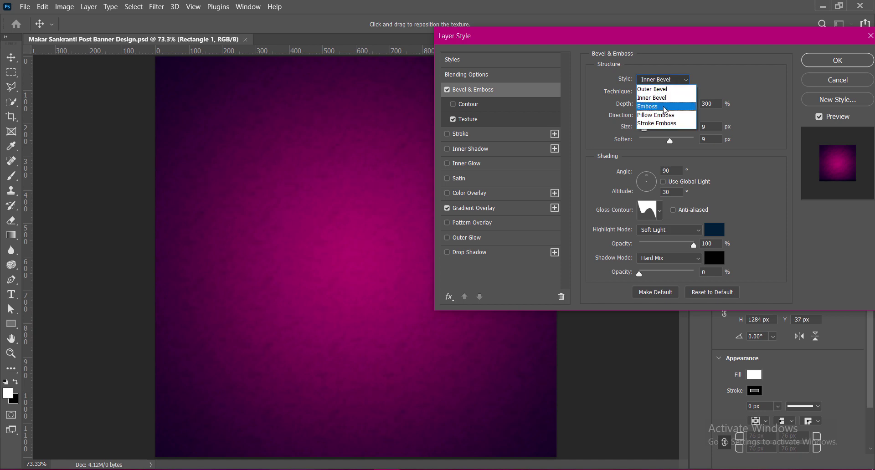
click(659, 103)
click(837, 61)
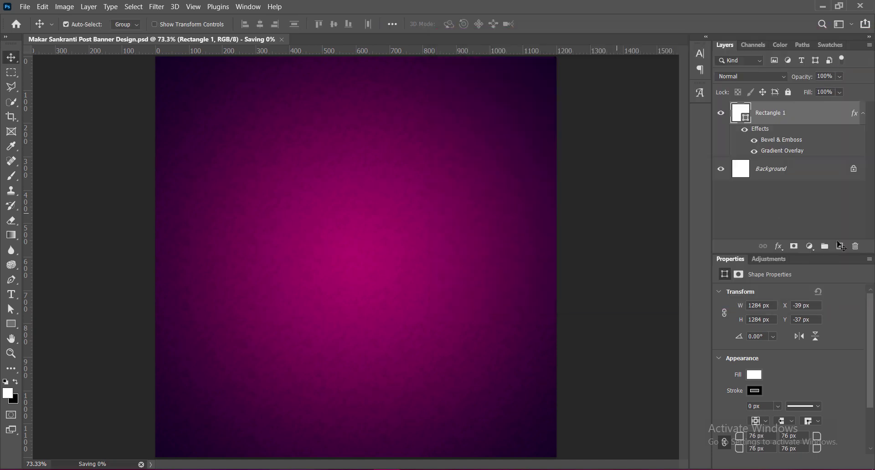
click(839, 246)
Step: Draw a square-cornered rectangle just inside the canvas edges
right_click(15, 327)
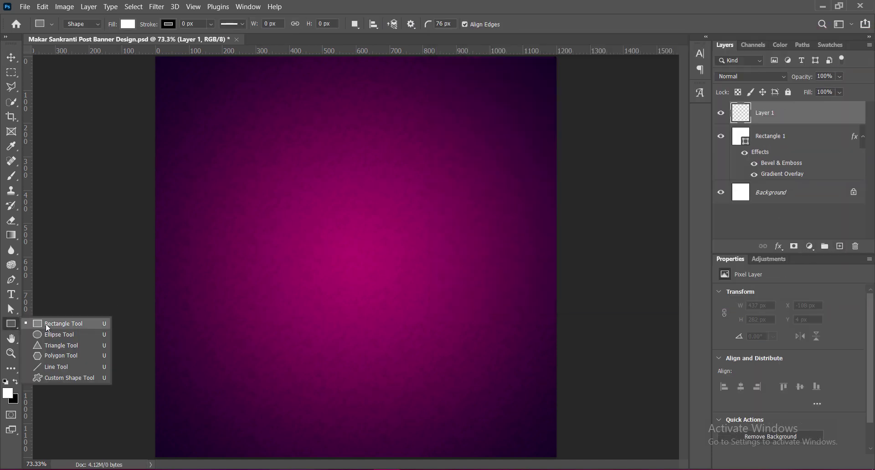
click(55, 326)
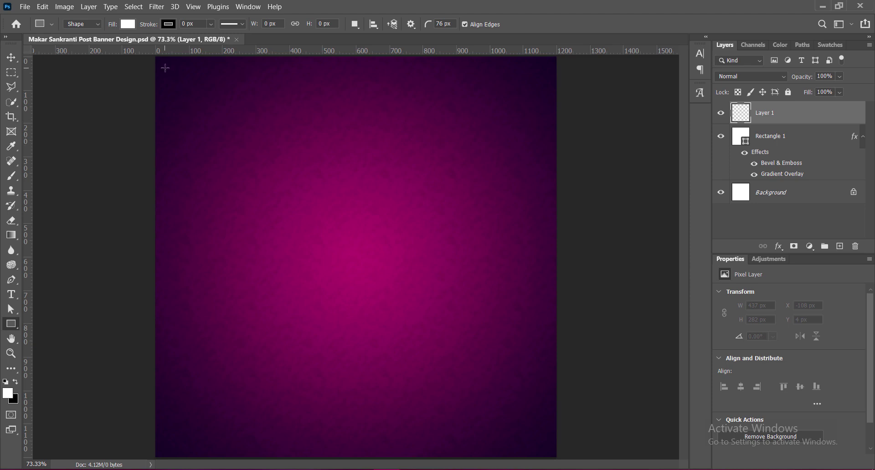
drag(170, 74, 539, 447)
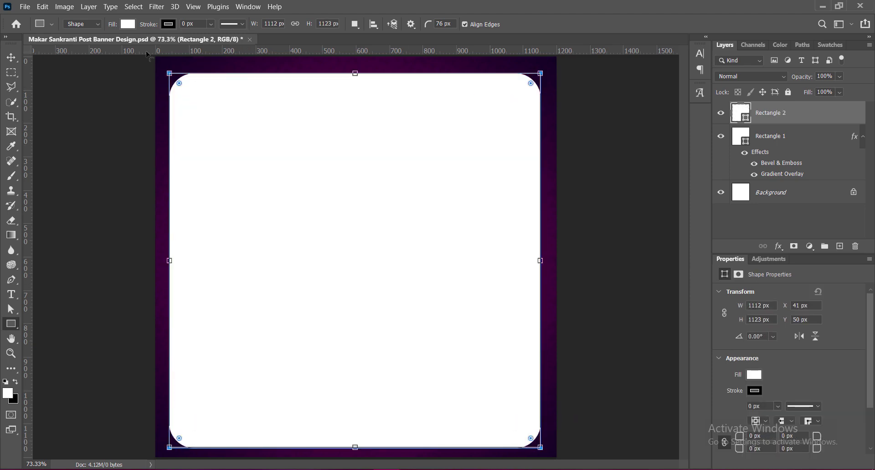
drag(196, 102, 170, 74)
key(v)
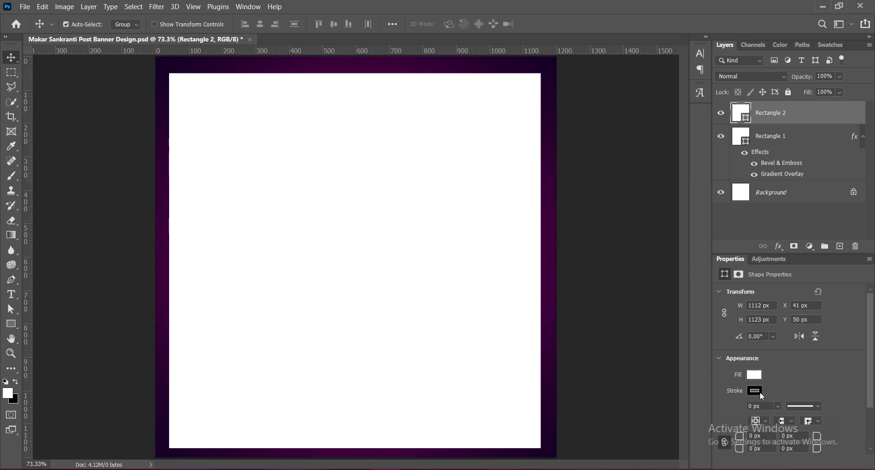
Step: Give the frame no fill and a golden yellow (ffc000) stroke
click(754, 375)
click(723, 285)
click(799, 262)
click(760, 374)
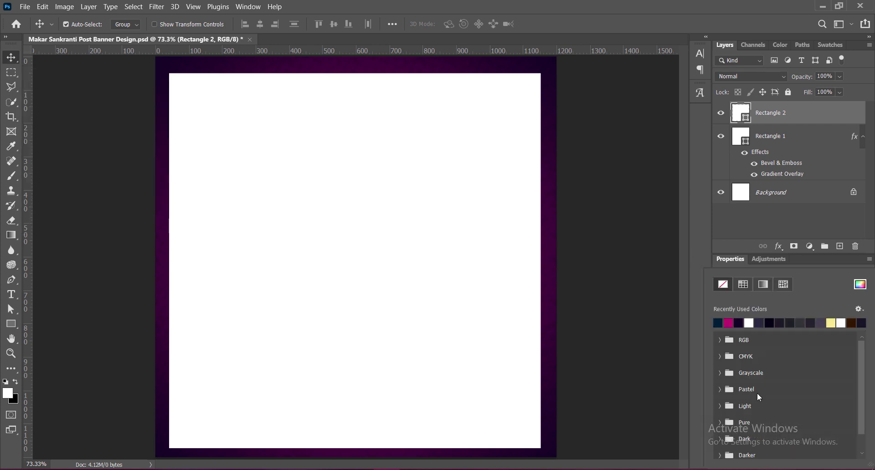
click(832, 322)
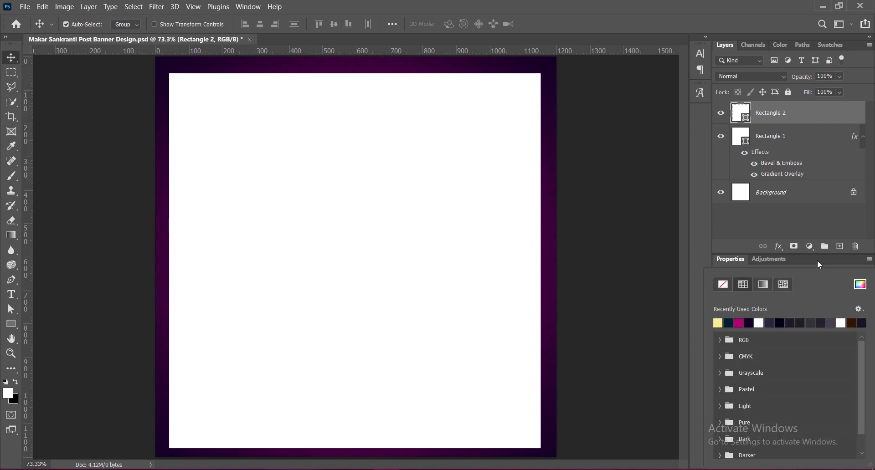
click(723, 285)
click(821, 270)
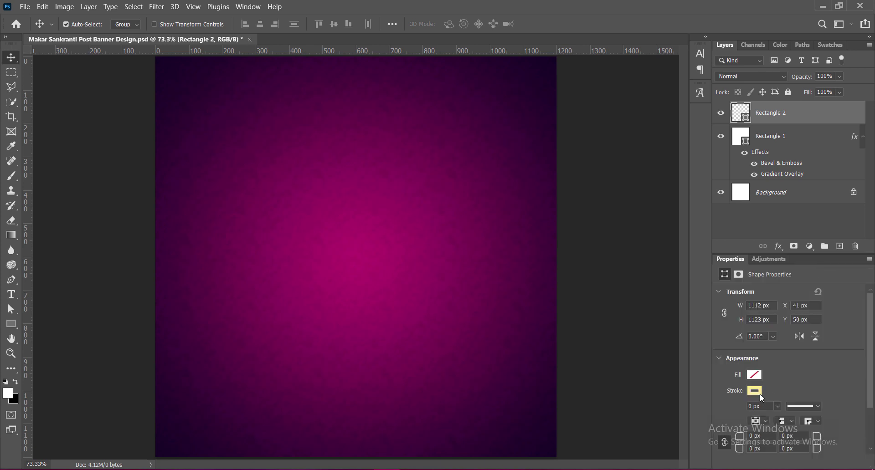
click(757, 388)
click(860, 285)
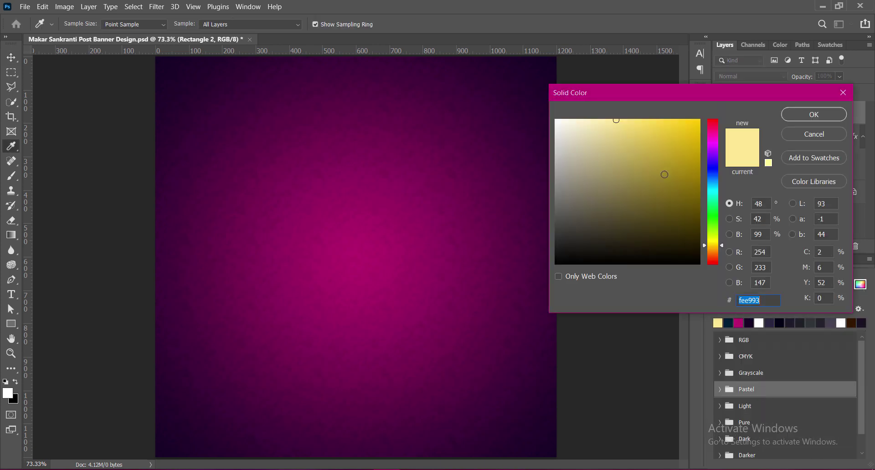
text(ffc000)
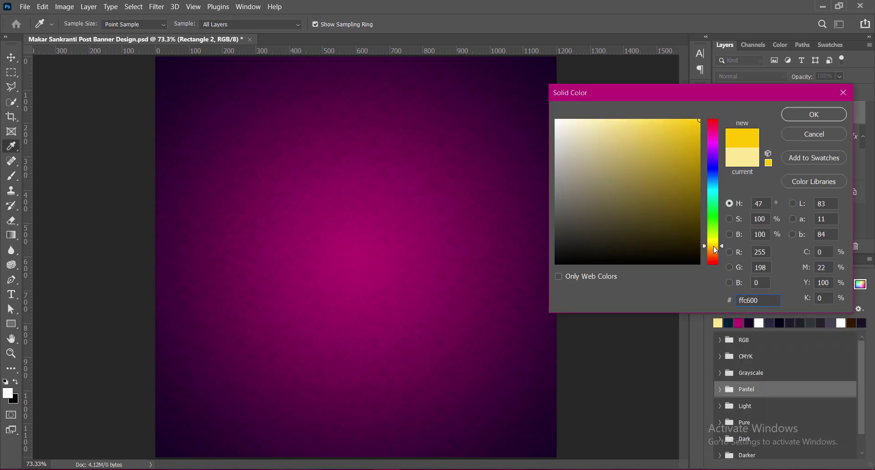
click(806, 116)
click(731, 323)
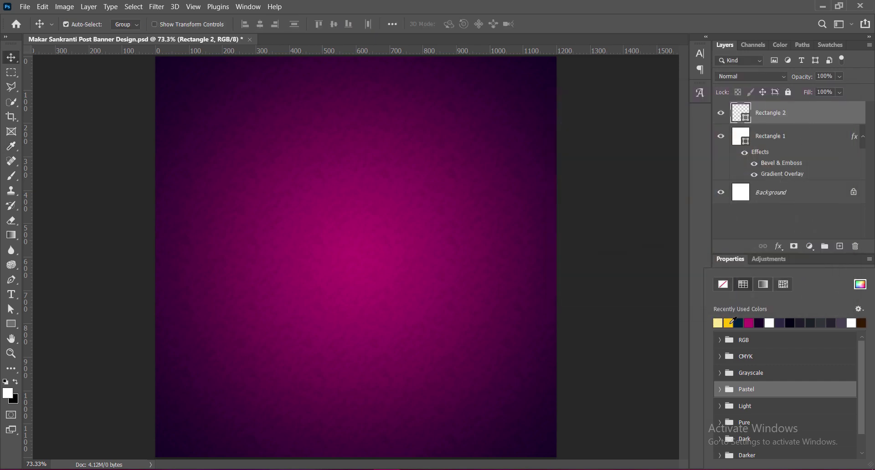
click(856, 285)
click(796, 116)
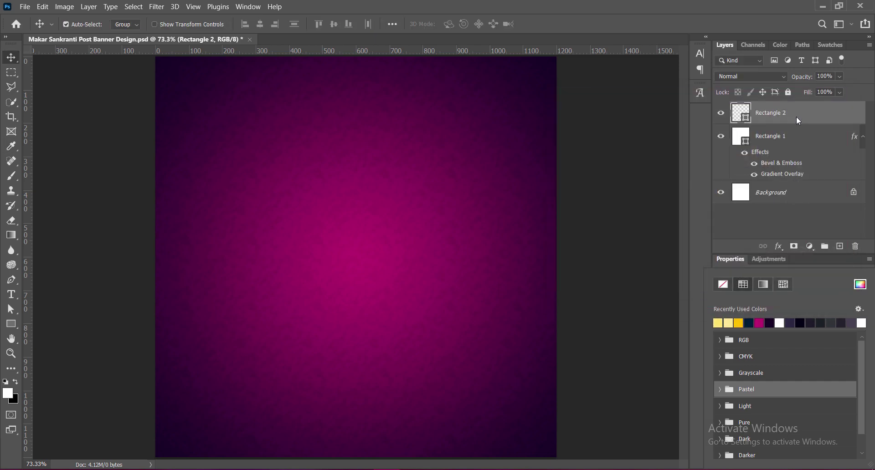
click(823, 265)
Step: Set the yellow stroke width to 3 px
click(777, 407)
drag(782, 420, 789, 420)
click(758, 405)
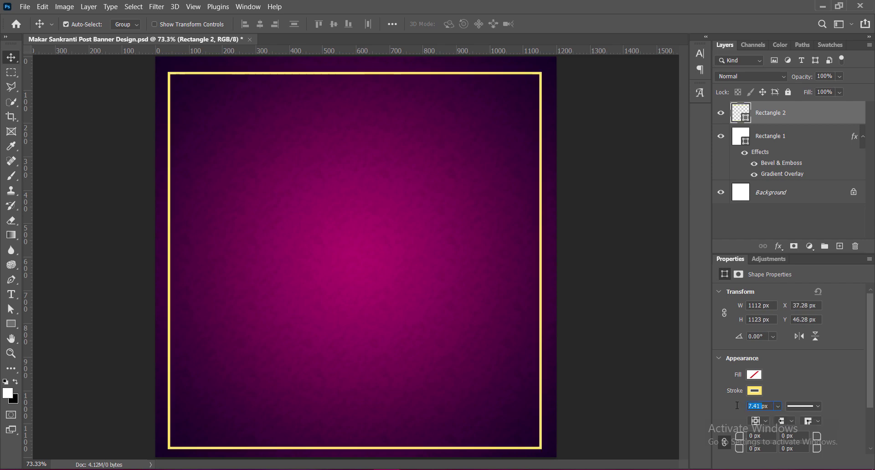
text(5)
key(Return)
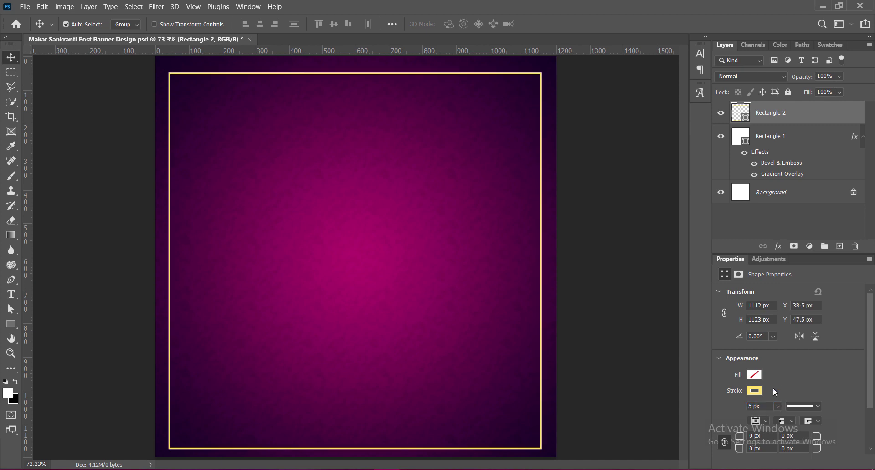
text(3)
key(Return)
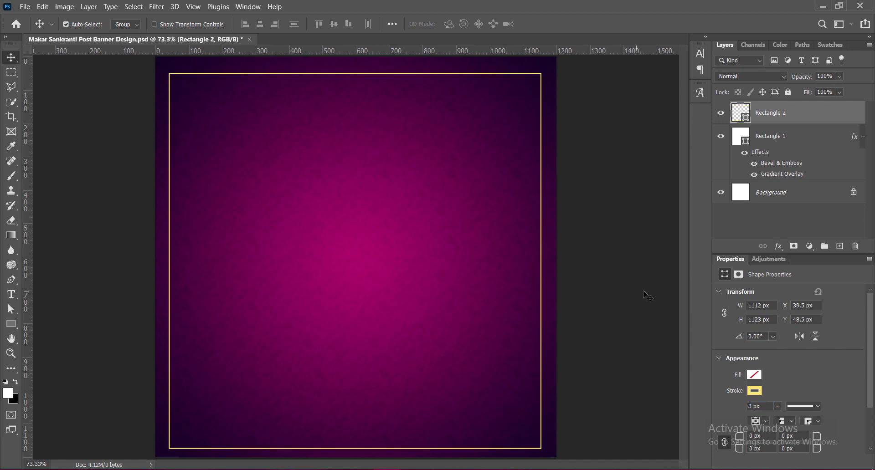
Step: Centre the yellow frame rectangle on the canvas
click(349, 91)
key(ctrl+t)
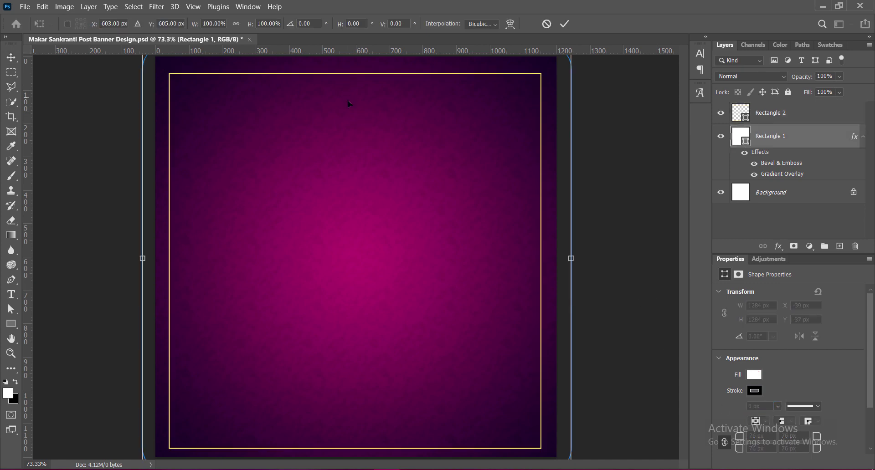
key(ctrl+minus)
click(564, 24)
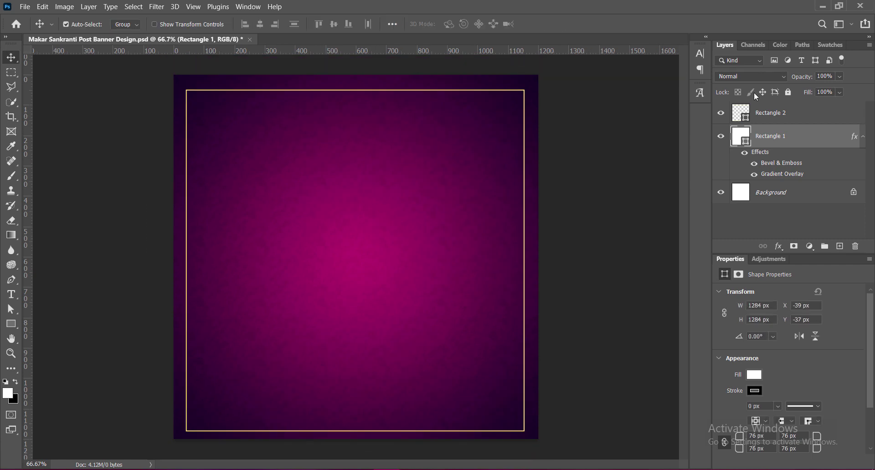
click(770, 112)
key(ctrl+t)
drag(379, 253, 375, 261)
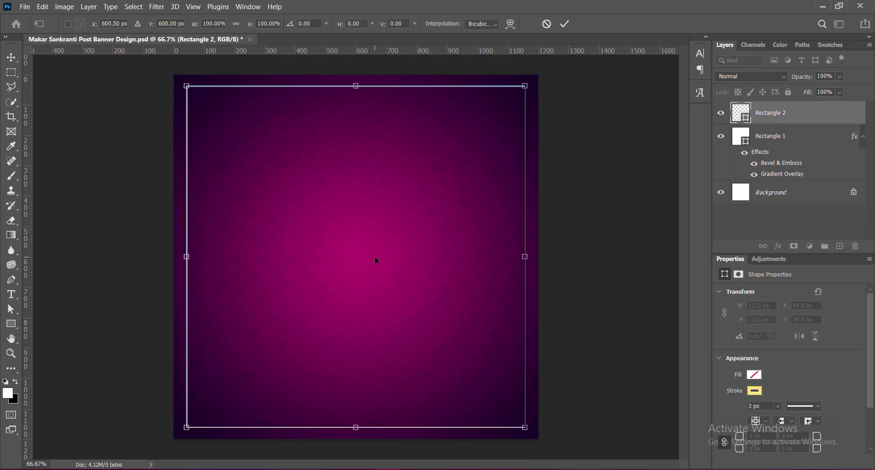
key(Return)
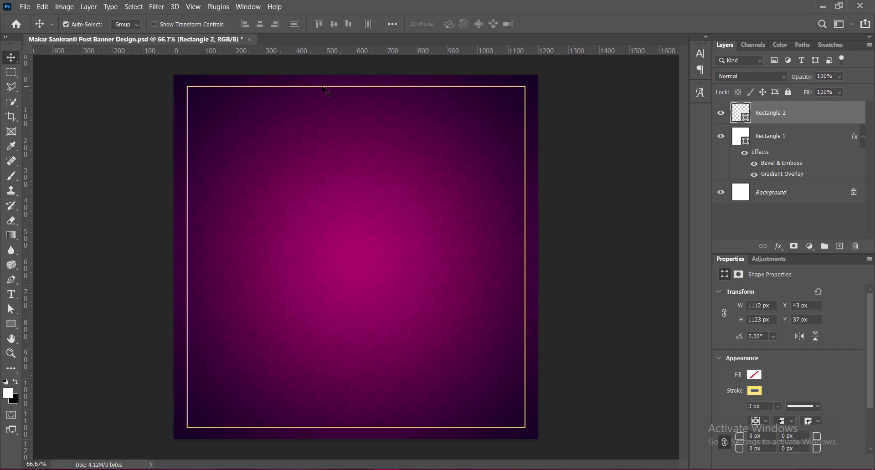
Step: Duplicate the yellow frame and scale the copy down inside the original
mouse_move(326, 90)
mouse_down()
mouse_move(323, 108)
mouse_move(356, 111)
mouse_move(356, 143)
mouse_up()
key(ctrl+t)
drag(360, 280, 361, 241)
Step: Enlarge the inner Rectangle 2 copy frame slightly and centre it
drag(356, 105, 356, 97)
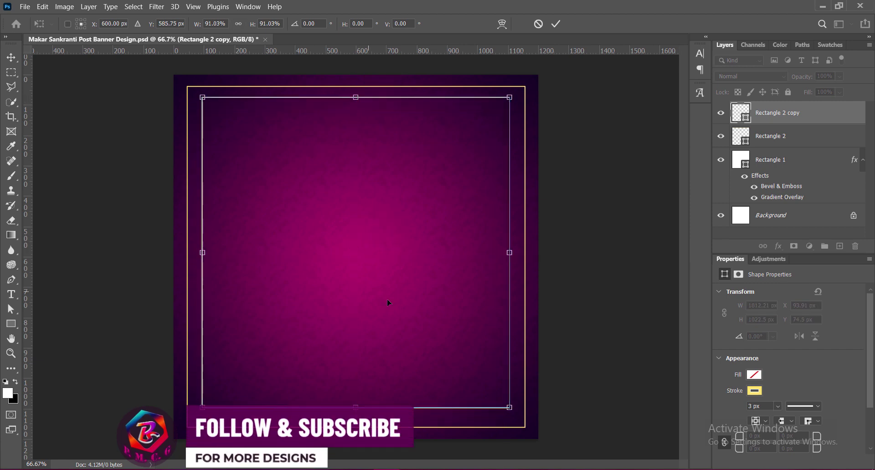
drag(356, 407, 356, 421)
drag(358, 311, 358, 308)
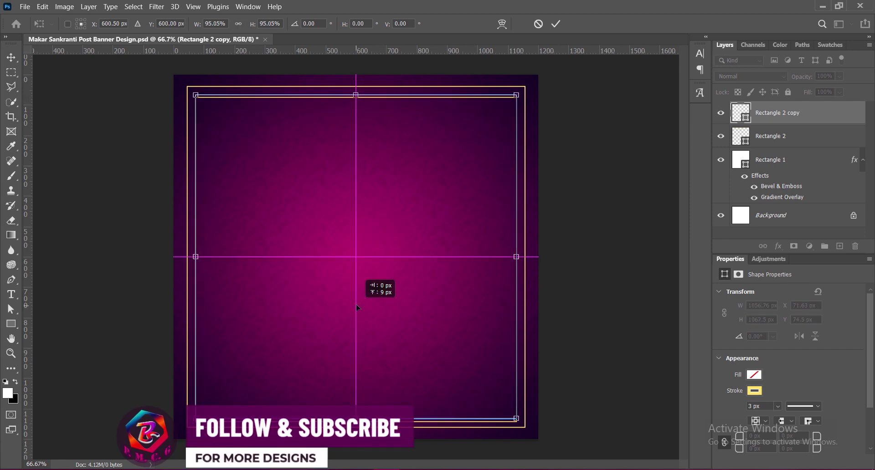
key(Return)
click(583, 320)
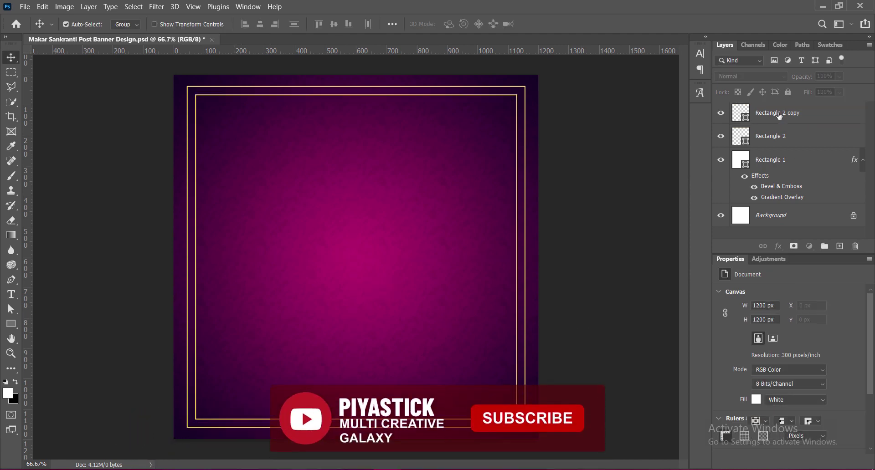
Step: Reselect the inner frame and scale it a touch larger, recentred on the banner
click(779, 116)
key(ctrl+t)
click(445, 197)
key(ctrl+t)
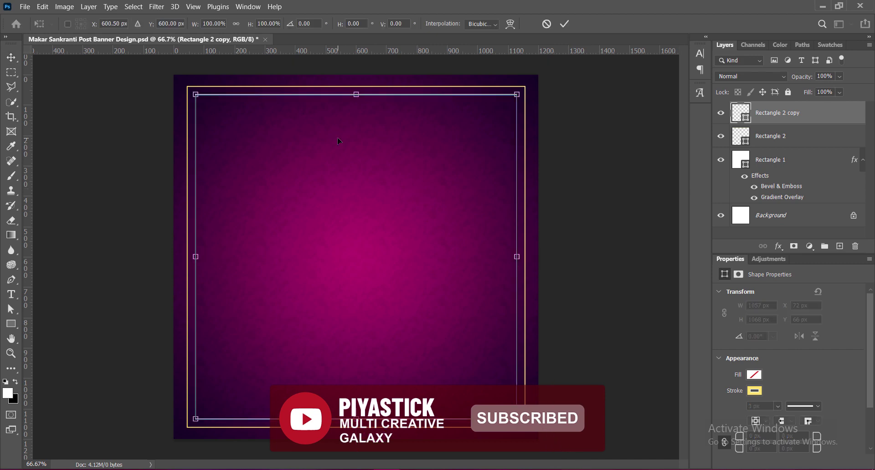
drag(356, 94, 356, 91)
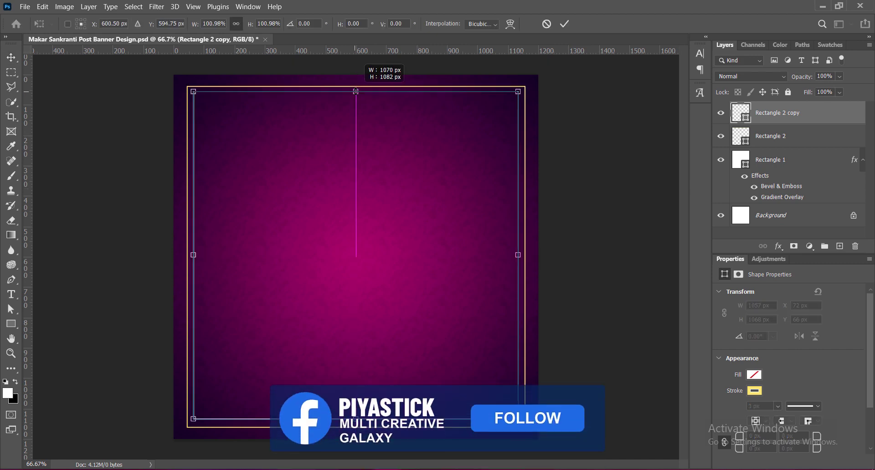
drag(377, 249, 375, 247)
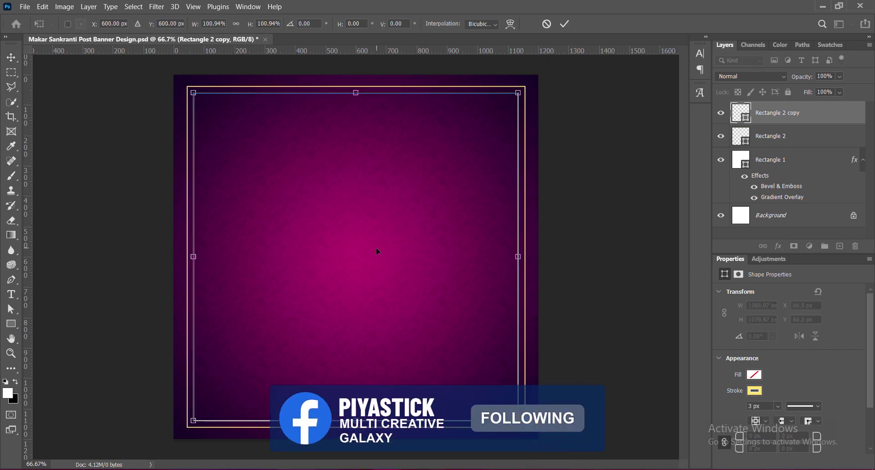
key(Return)
Step: Set the inner frame's stroke colour to white
click(754, 390)
click(783, 321)
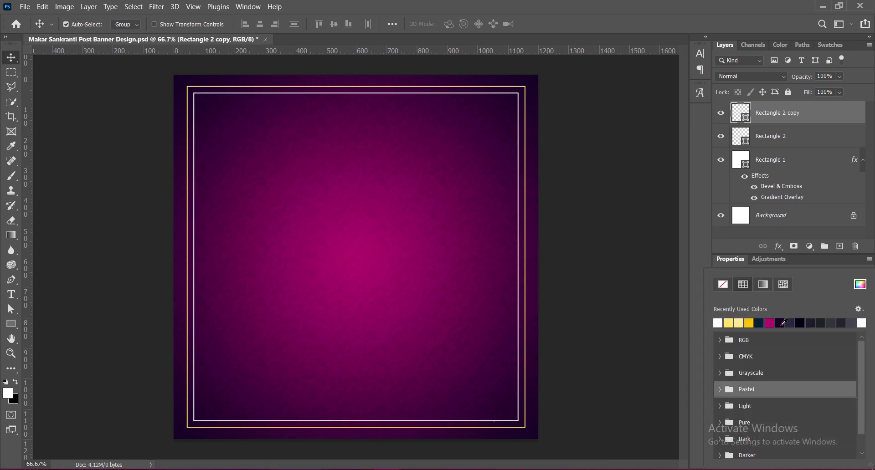
click(815, 264)
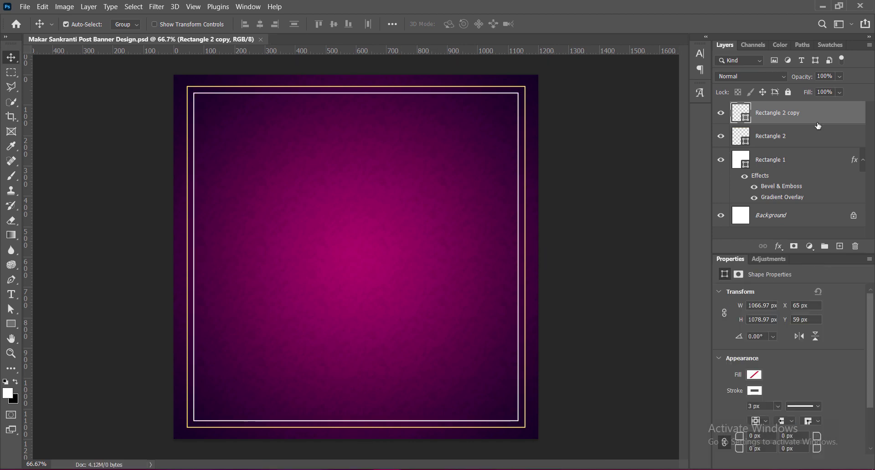
Step: Group Rectangle 2 and its copy as Group 1, convert to a smart object, then rasterize
shift+click(818, 138)
key(ctrl+g)
right_click(820, 111)
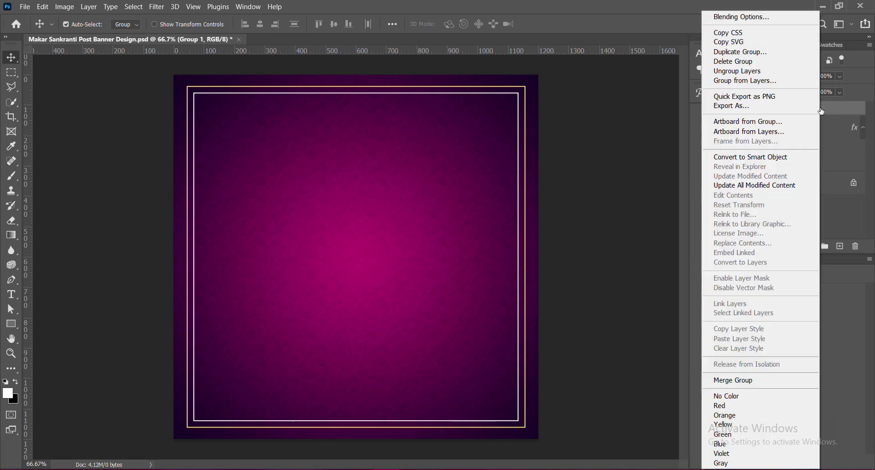
click(749, 157)
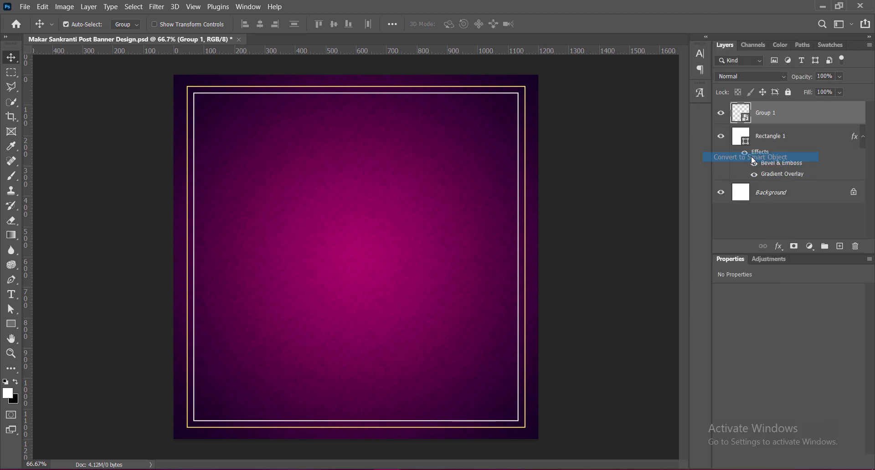
right_click(811, 112)
click(710, 238)
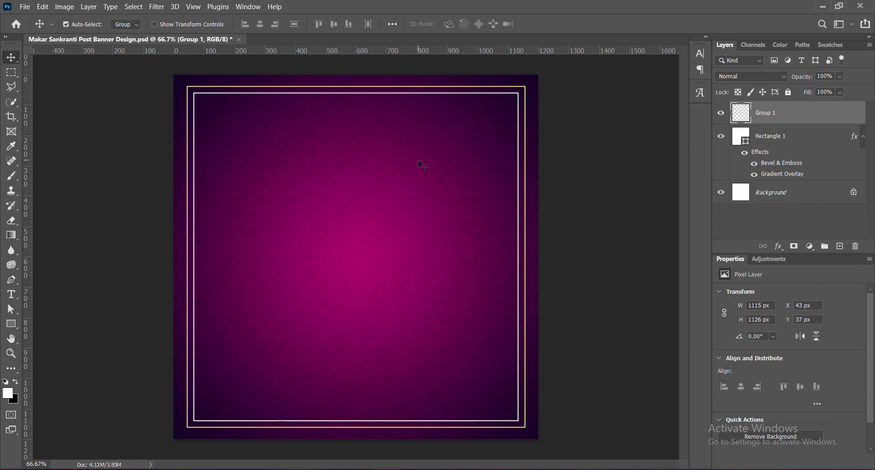
Step: Enlarge the Group 1 frame slightly to 1131 × 1143 px and save the file
key(ctrl+t)
drag(356, 85, 356, 83)
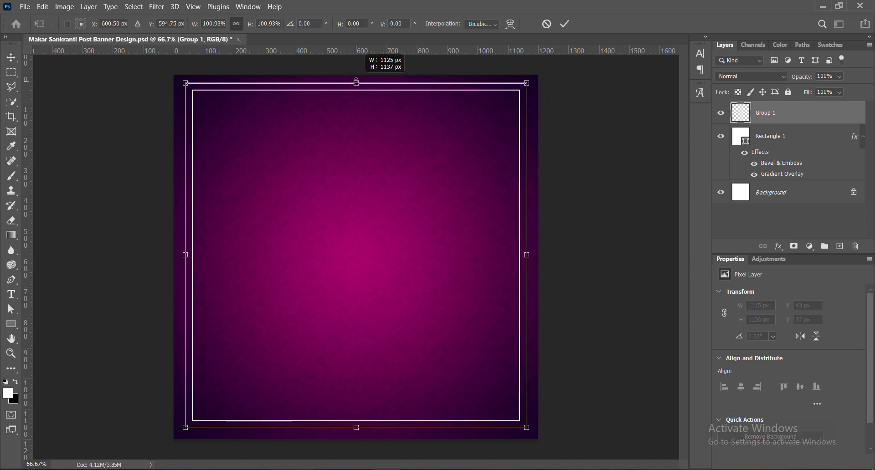
drag(363, 181, 362, 185)
key(Return)
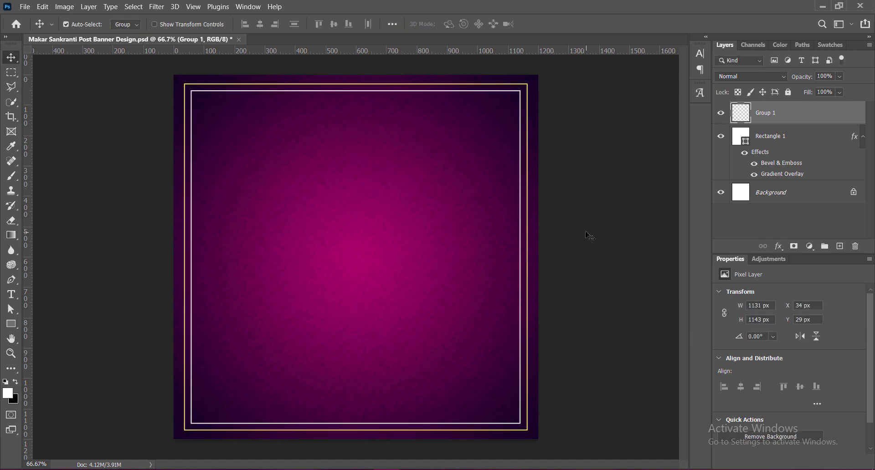
key(ctrl+s)
Step: With the Elliptical Marquee, erase the frame lines at the top-right and bottom-left corners
click(14, 74)
right_click(15, 77)
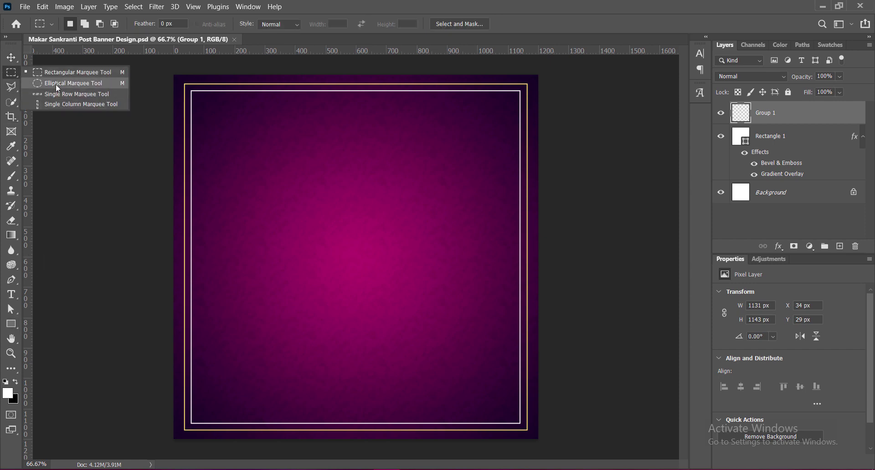
click(50, 83)
drag(443, 74, 574, 128)
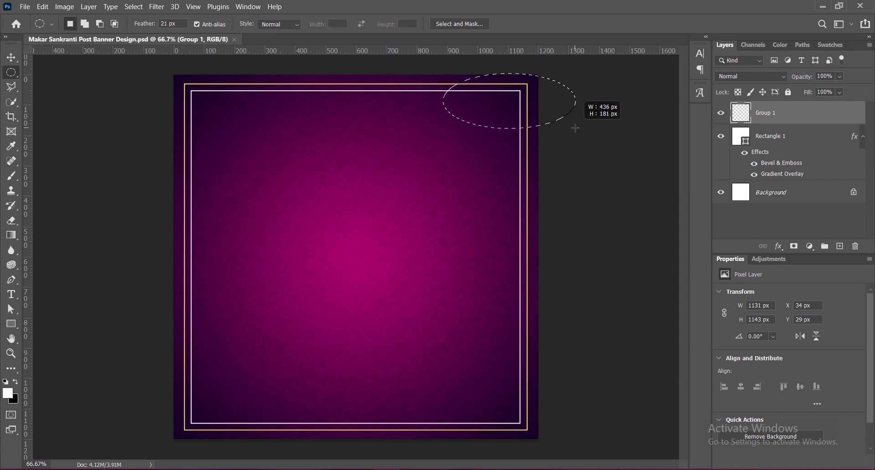
key(ctrl+BackSpace)
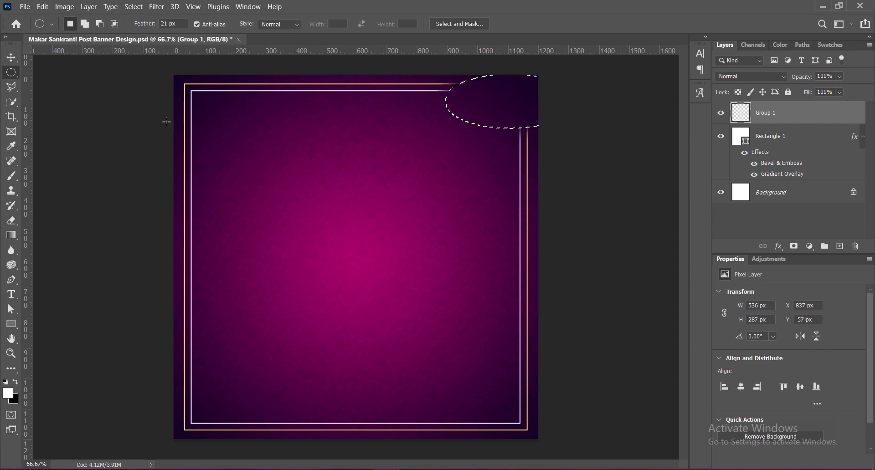
mouse_move(509, 103)
mouse_down()
mouse_move(216, 396)
mouse_move(193, 432)
mouse_move(203, 411)
mouse_up()
key(Delete)
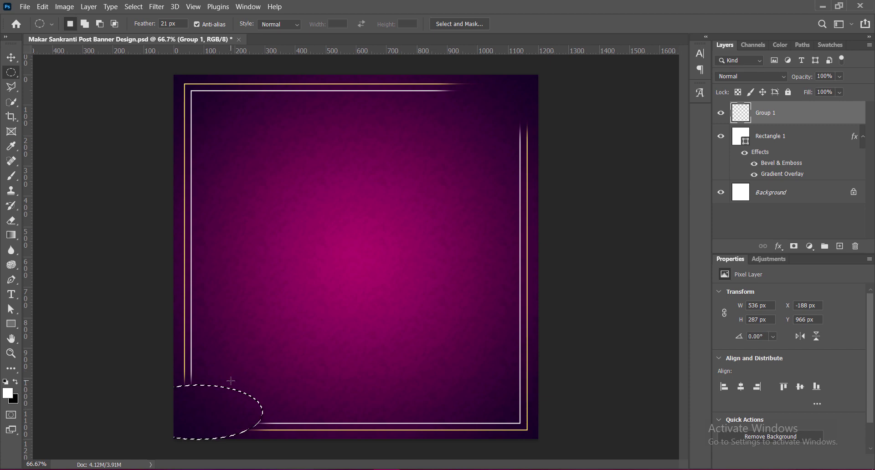
key(ctrl+d)
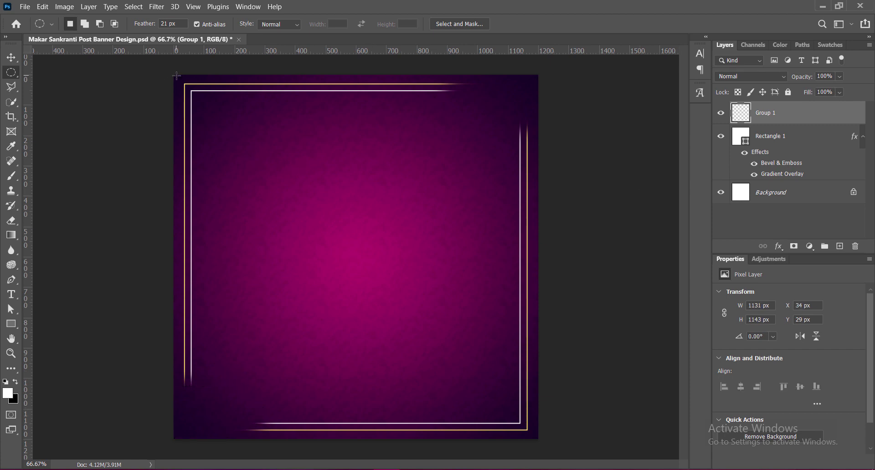
Step: Erase the frame lines at the top-left and bottom-right corners, then deselect
drag(176, 76, 211, 119)
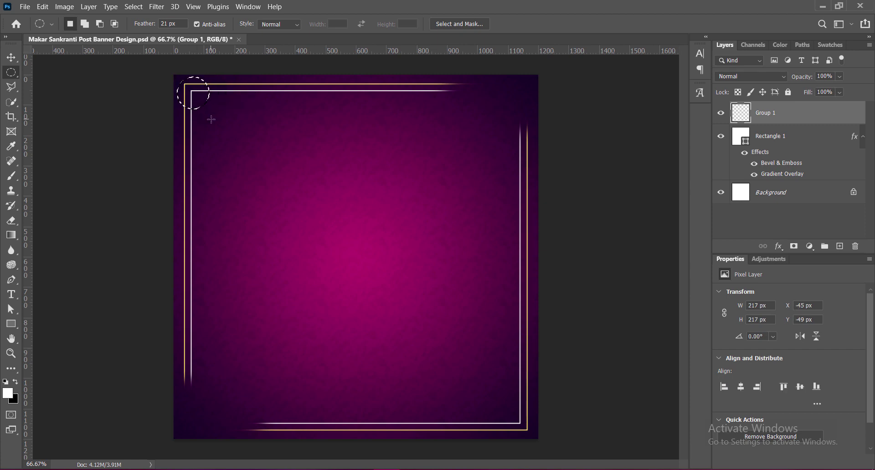
key(Up)
key(Up)
key(Up)
key(Delete)
key(Delete)
key(Delete)
drag(192, 93, 523, 426)
key(Delete)
key(Delete)
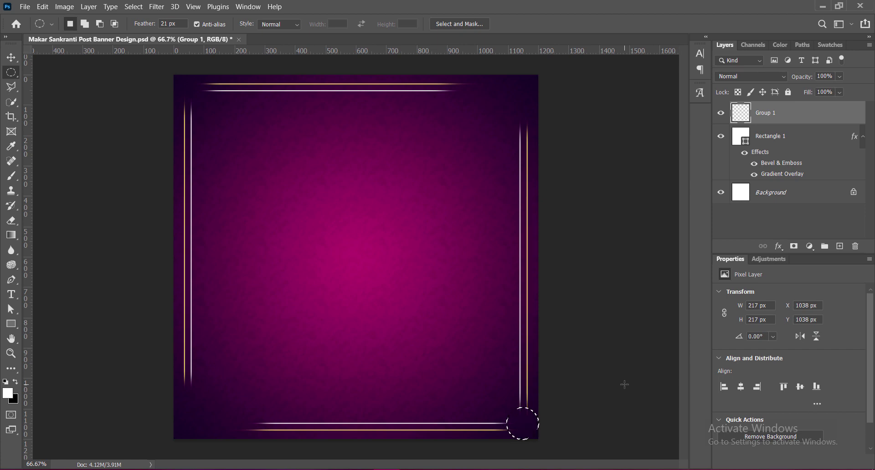
key(ctrl+d)
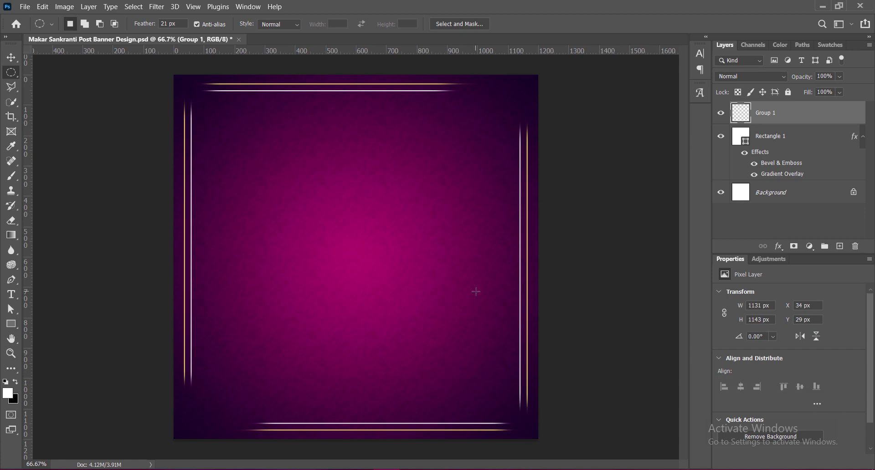
Step: Paste the mandala, centre it on the canvas and enlarge it slightly
click(18, 59)
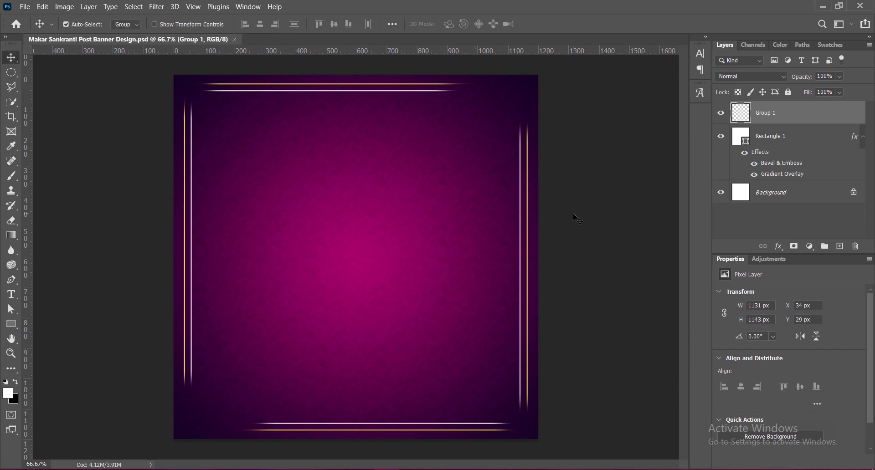
key(ctrl+v)
drag(344, 258, 358, 256)
key(ctrl+t)
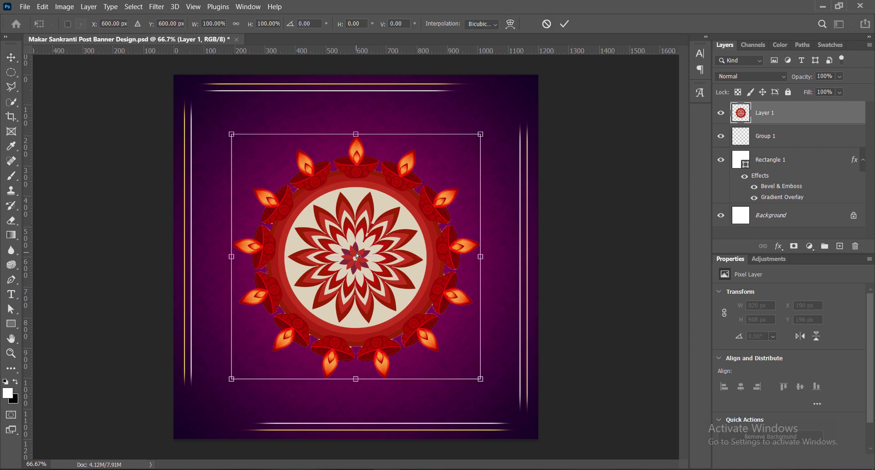
drag(355, 379, 355, 384)
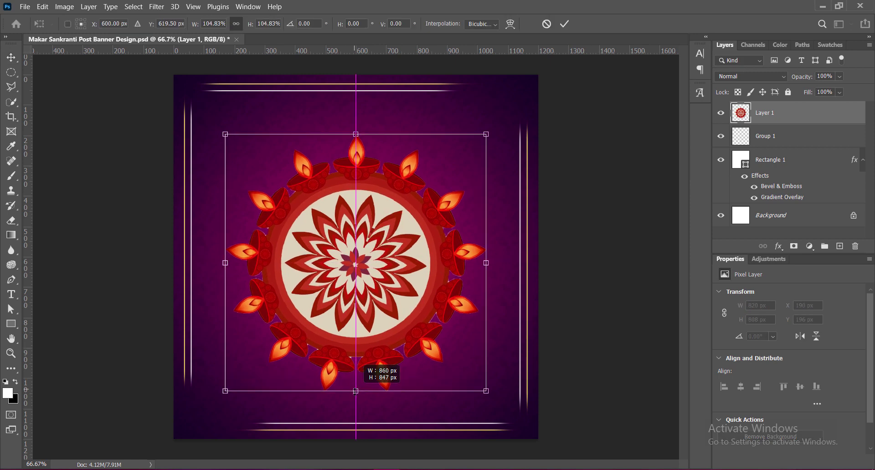
key(Return)
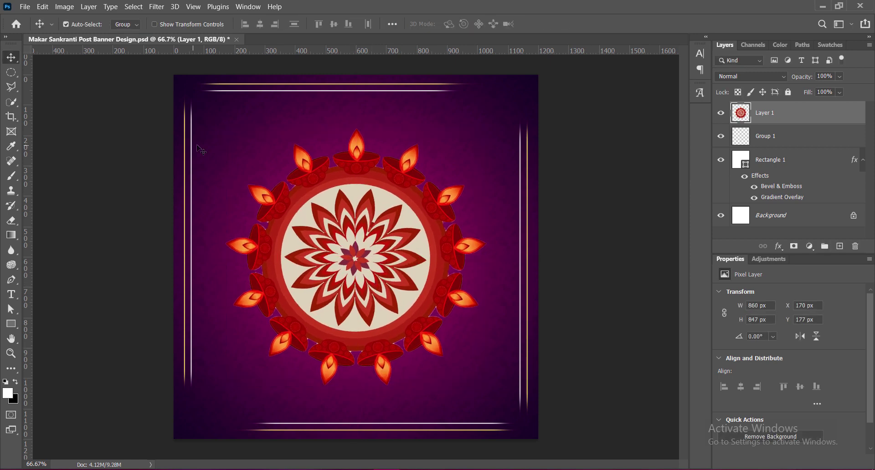
Step: Boost the mandala with Vibrance and Brightness/Contrast at contrast 100
click(65, 7)
click(318, 137)
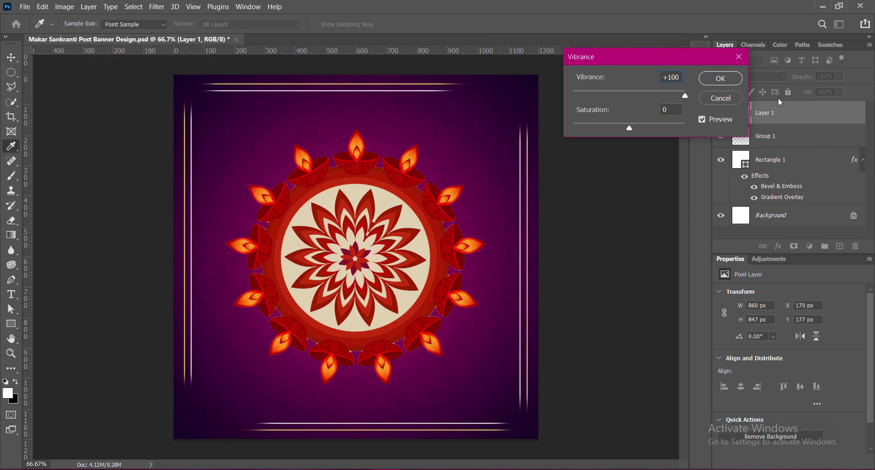
click(705, 83)
click(65, 7)
click(204, 30)
drag(692, 99, 747, 96)
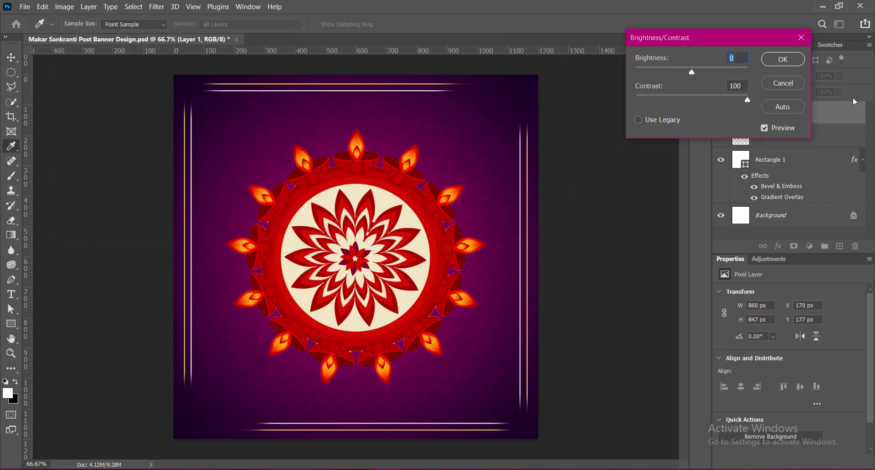
click(783, 59)
Step: Apply the Hue/Saturation Strong Saturation preset after trying Sepia and Old Style
click(64, 7)
click(206, 91)
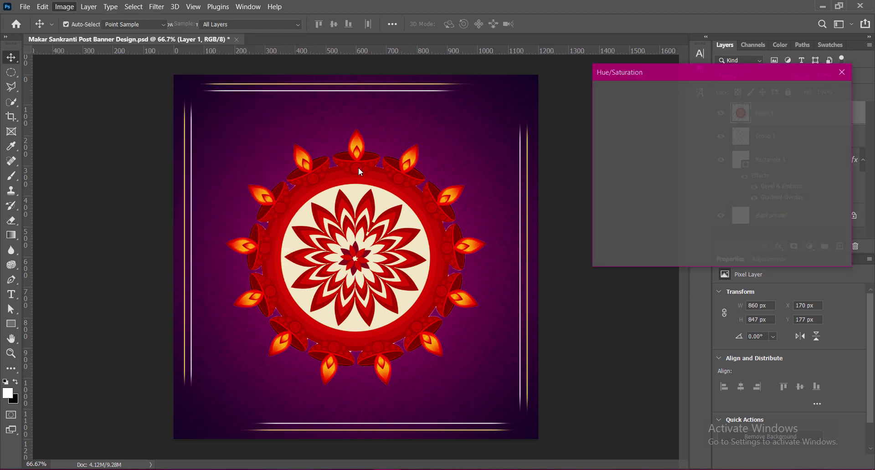
click(700, 92)
click(660, 174)
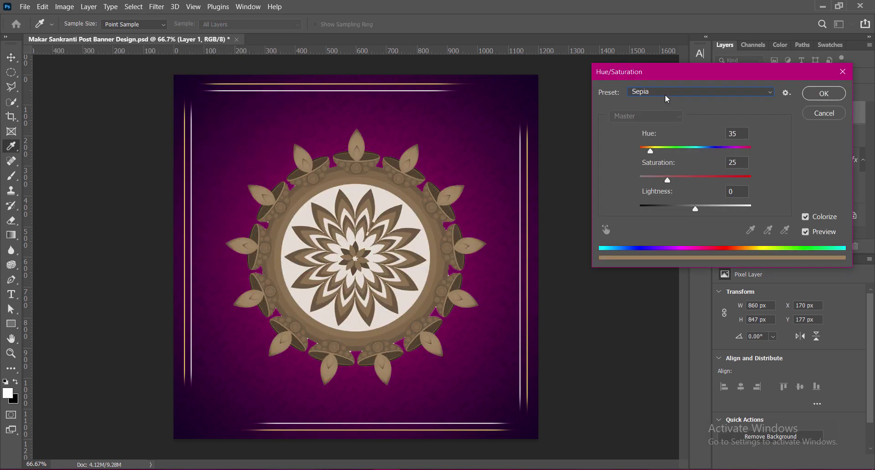
click(665, 92)
click(656, 196)
click(665, 91)
click(656, 154)
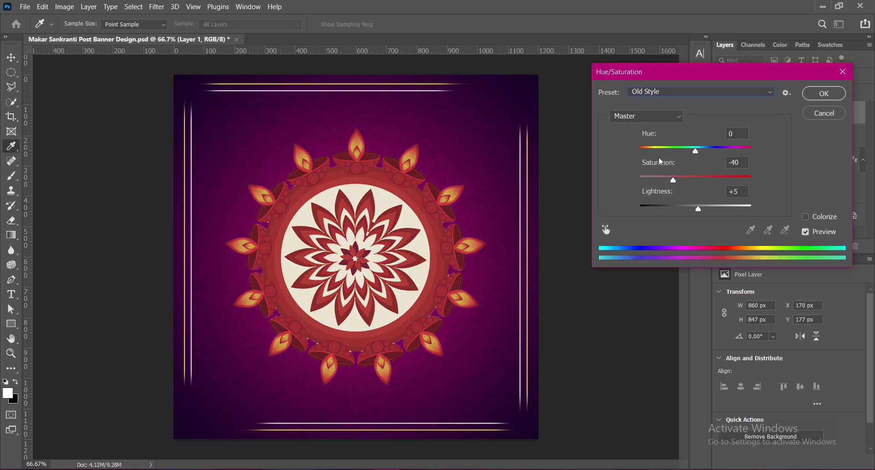
click(660, 91)
click(665, 175)
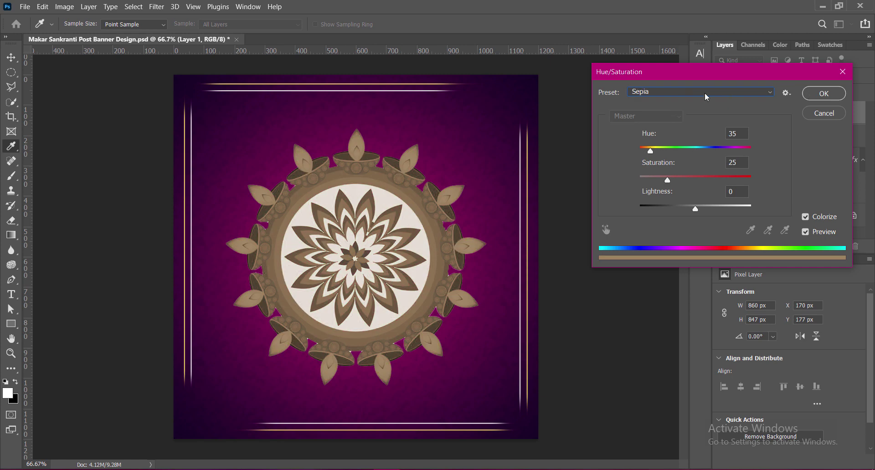
click(679, 93)
click(652, 154)
click(676, 93)
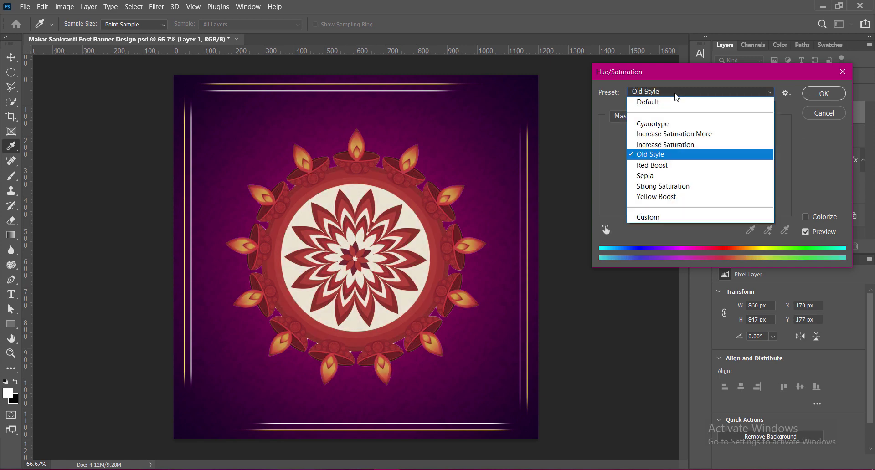
click(662, 186)
click(824, 94)
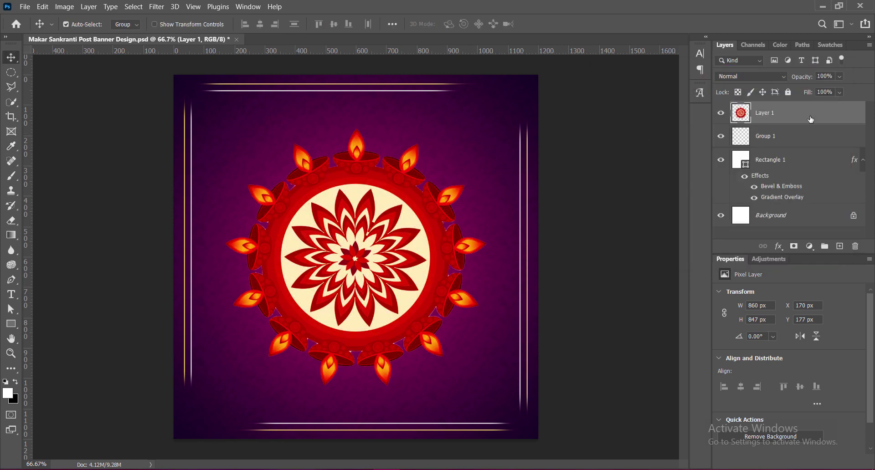
Step: Set Layer 1's blend mode to Exclusion and raise its Vibrance to +100
click(784, 78)
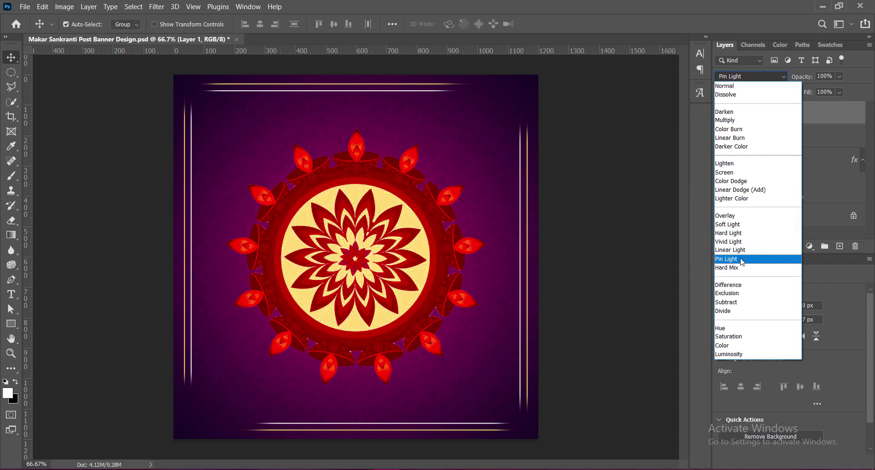
click(743, 297)
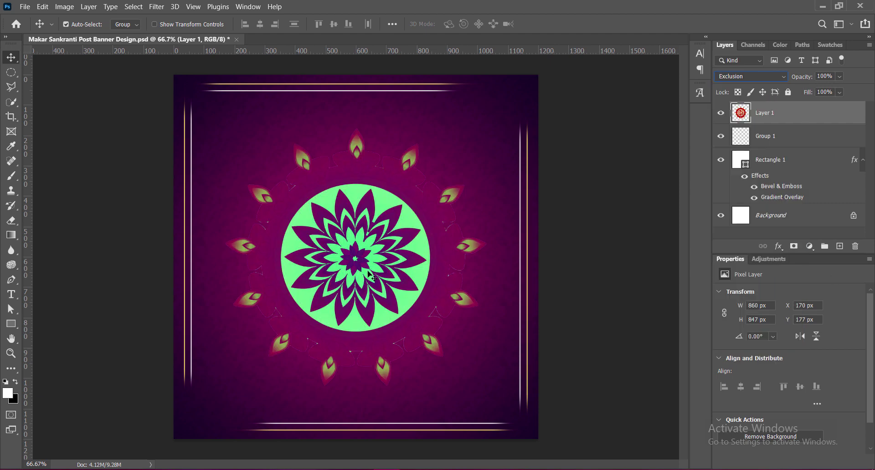
click(64, 6)
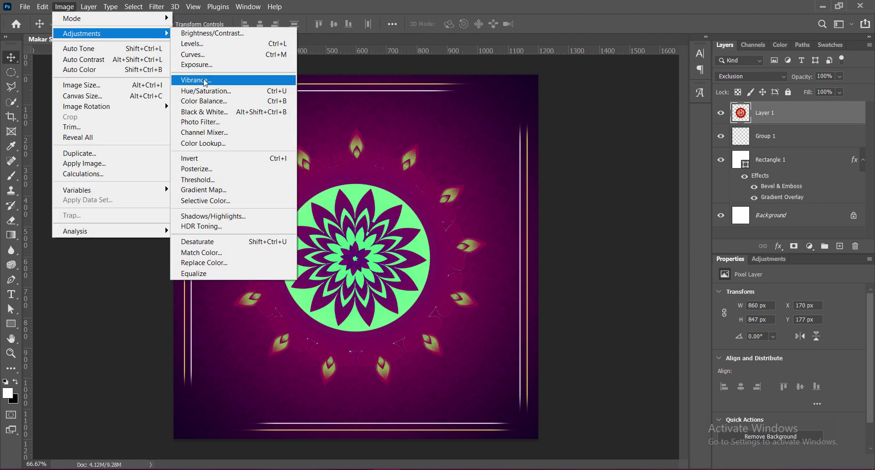
click(192, 81)
drag(631, 94, 762, 100)
click(719, 79)
Step: Apply Hue/Saturation Strong Saturation to the mandala after trying Red Boost, Cyanotype and Old Style
click(65, 6)
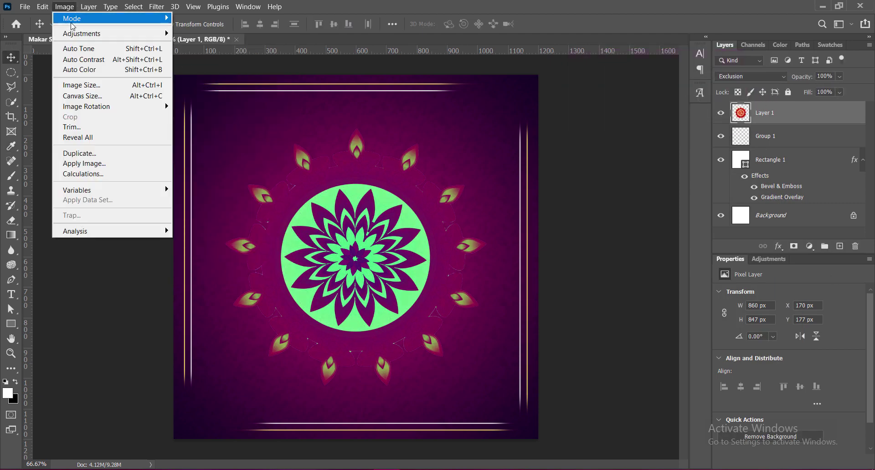
click(192, 91)
click(702, 91)
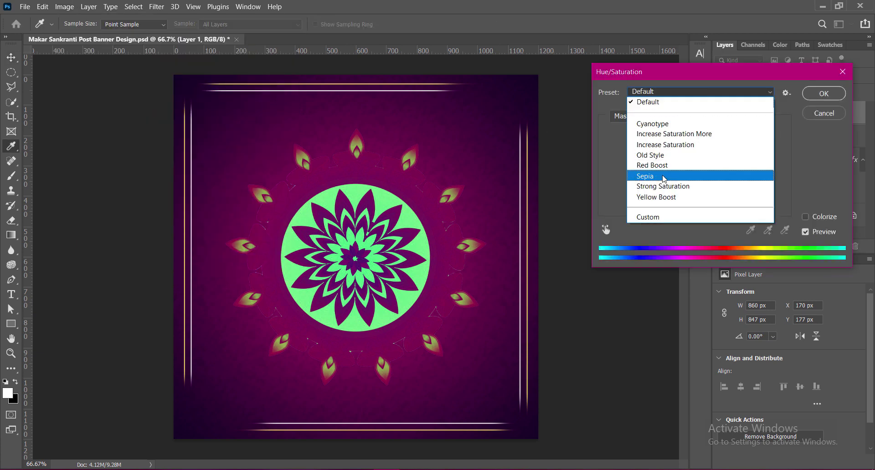
click(662, 167)
click(666, 95)
click(662, 119)
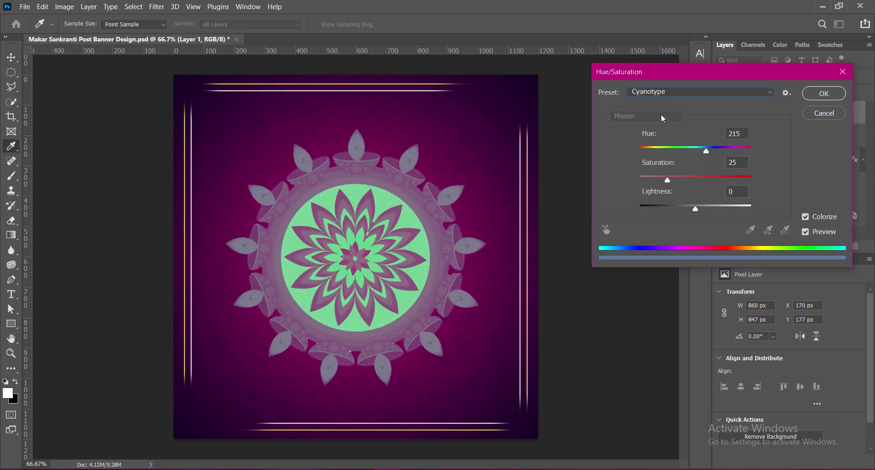
click(666, 95)
click(661, 157)
click(666, 94)
click(661, 102)
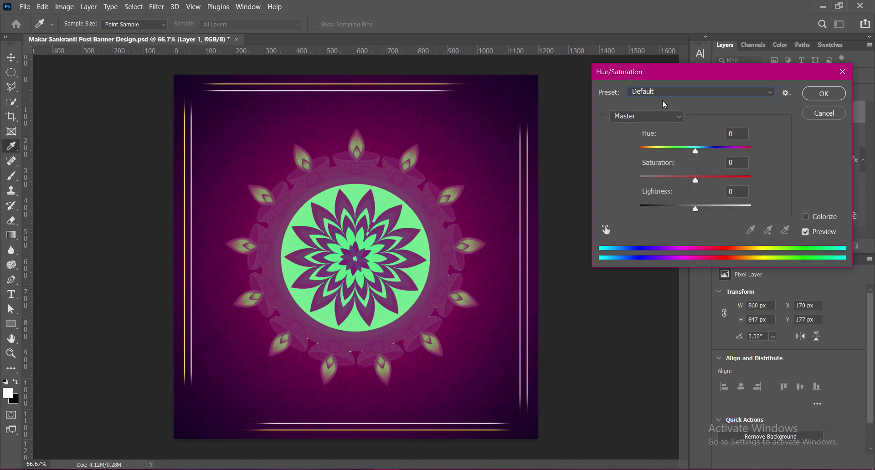
click(665, 93)
click(662, 186)
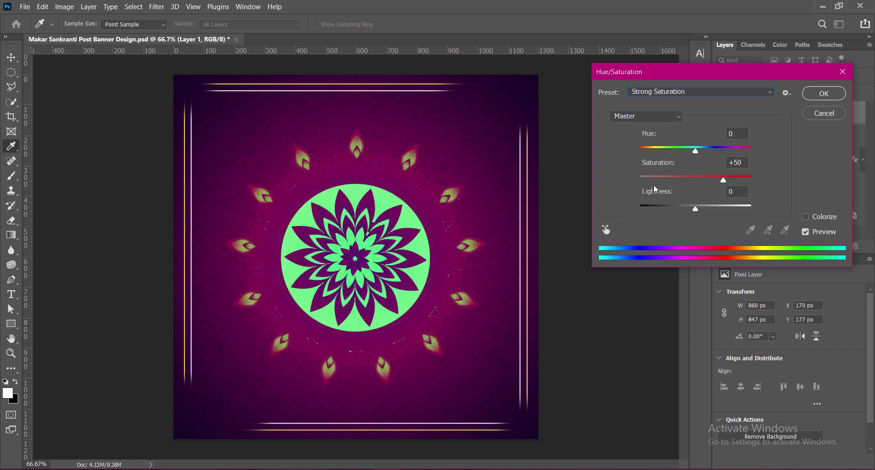
click(824, 93)
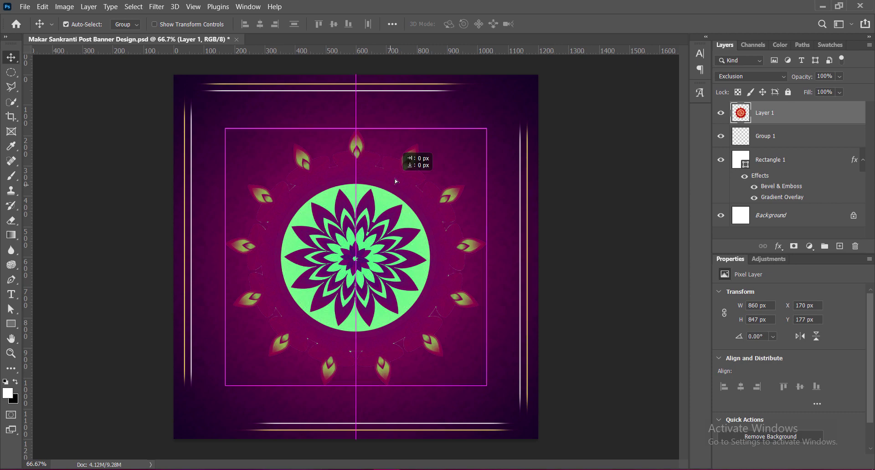
Step: Duplicate Layer 1, place the copy beneath it, and scale it to about 125%, centred
alt+drag(394, 192, 403, 162)
drag(772, 115, 770, 157)
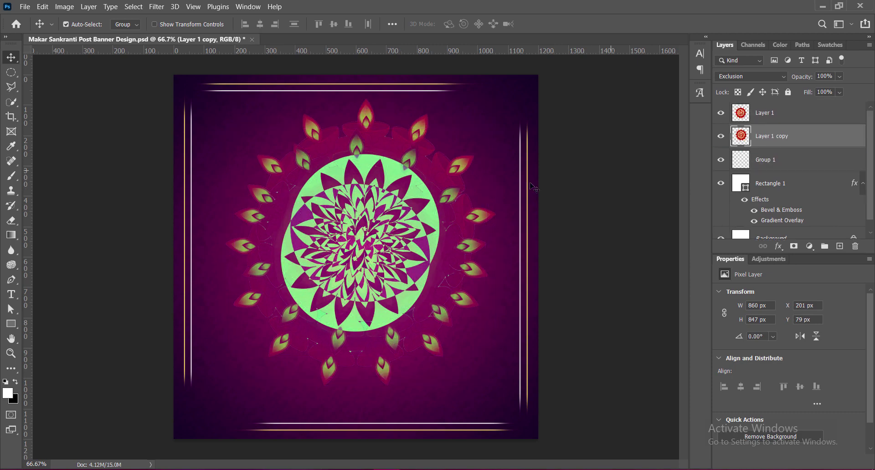
key(ctrl+t)
drag(365, 357, 347, 412)
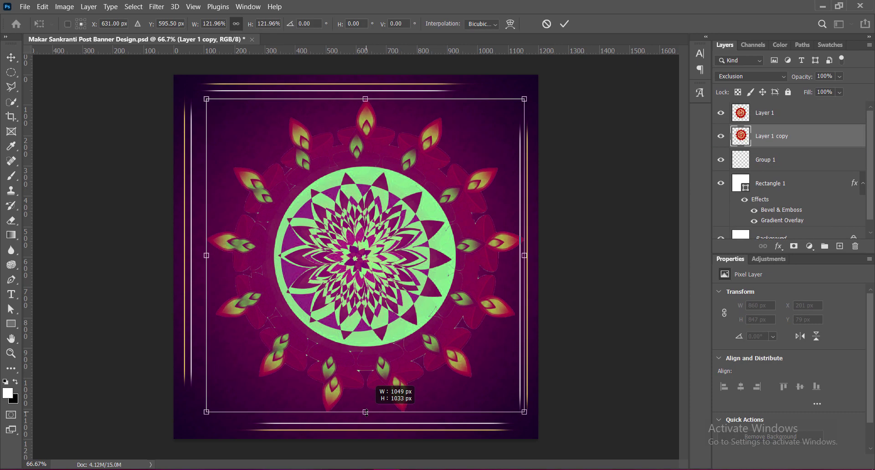
drag(380, 262, 387, 262)
drag(355, 100, 355, 93)
drag(377, 234, 378, 239)
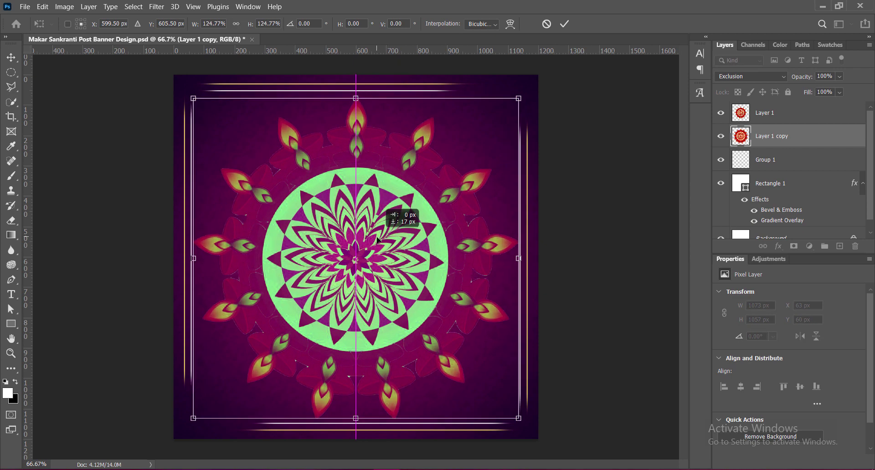
key(Return)
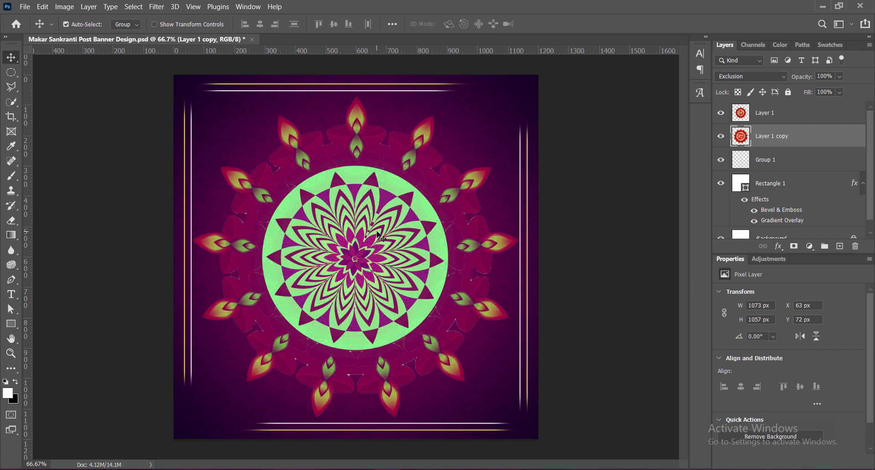
Step: Set Layer 1 copy to Luminosity blend with contrast 100 and 39% opacity
click(783, 76)
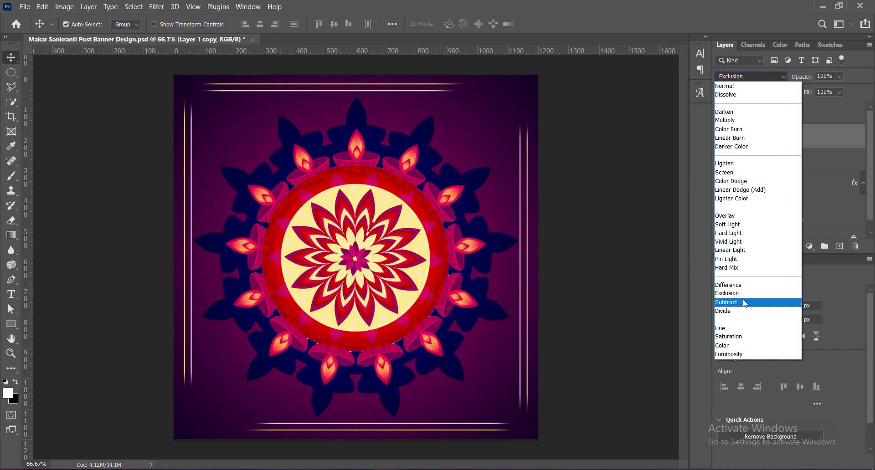
click(734, 354)
click(64, 6)
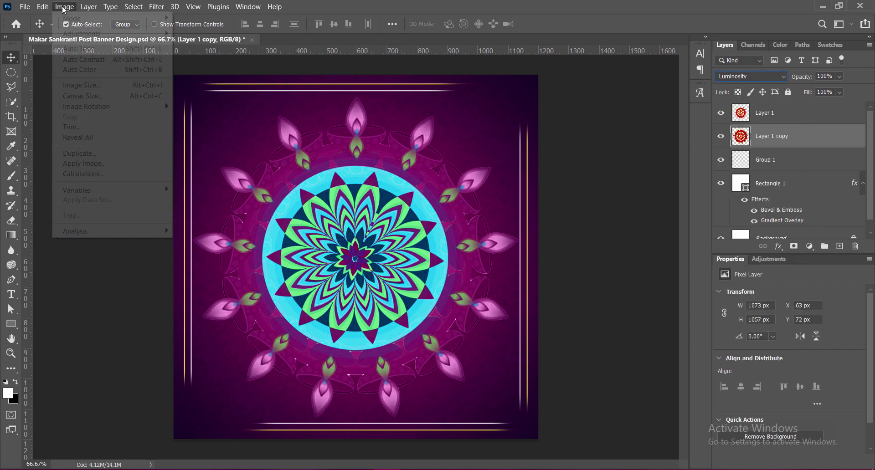
click(205, 28)
drag(692, 101, 835, 102)
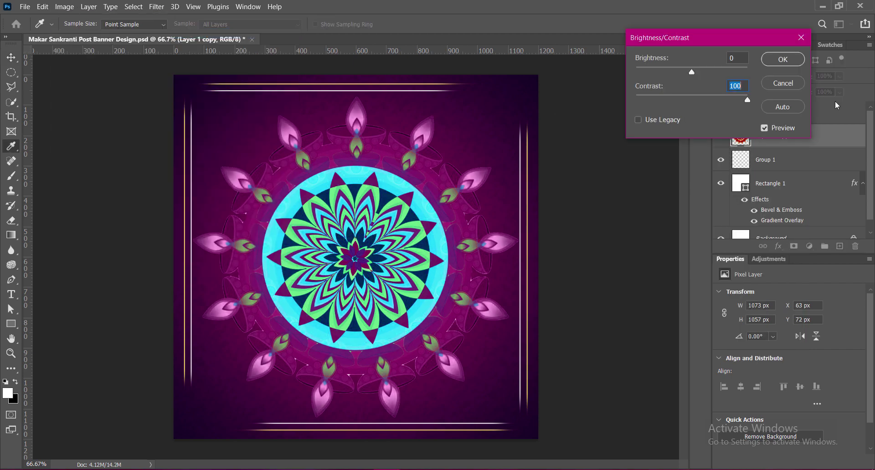
click(782, 59)
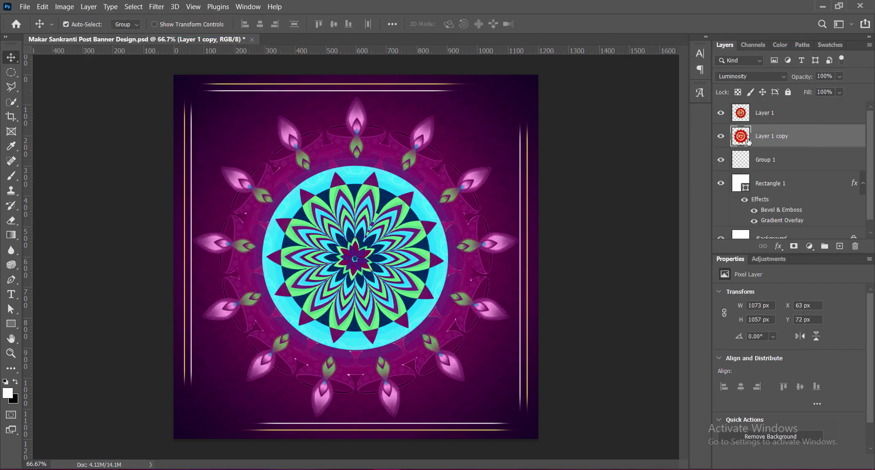
drag(840, 80, 825, 94)
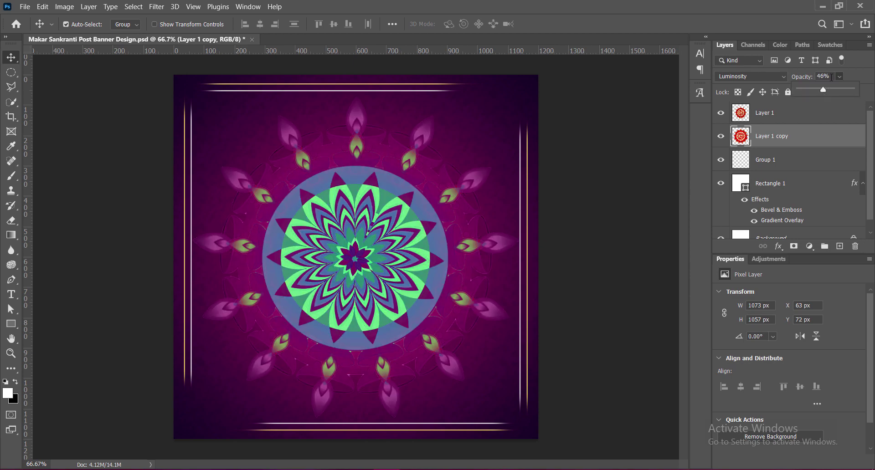
double_click(820, 76)
text(39)
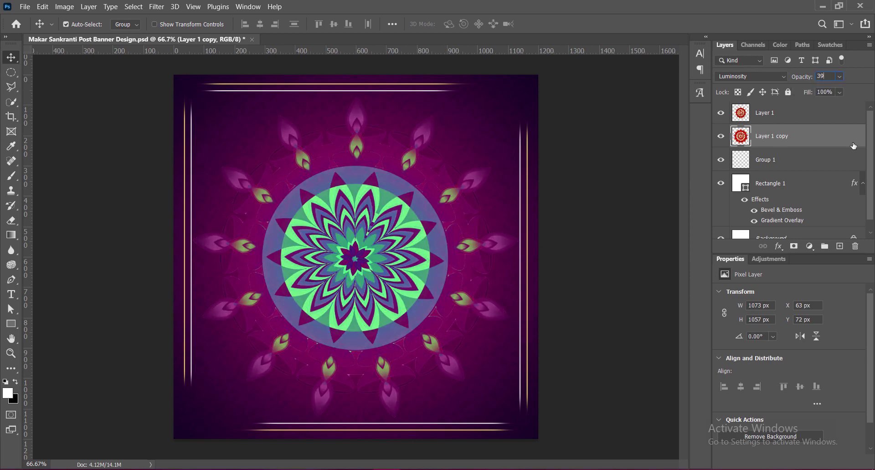
Step: Brighten the original Layer 1 mandala by raising the Curves midpoint
click(851, 114)
click(64, 6)
click(237, 53)
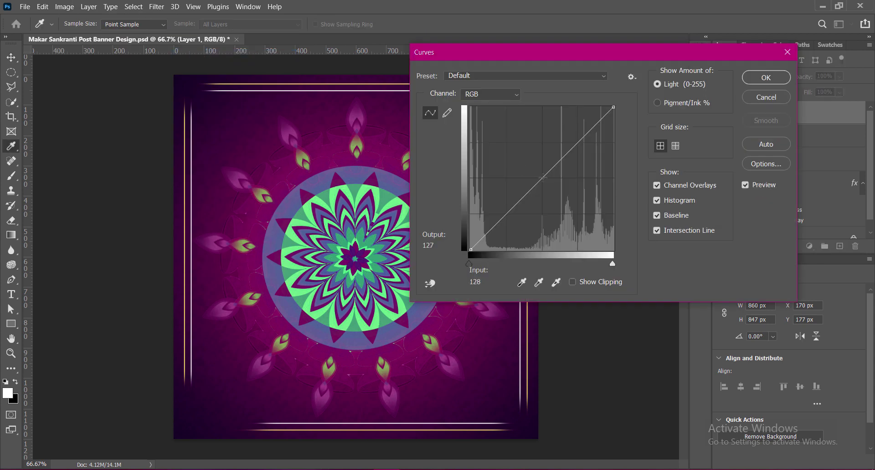
drag(542, 178, 542, 120)
click(768, 85)
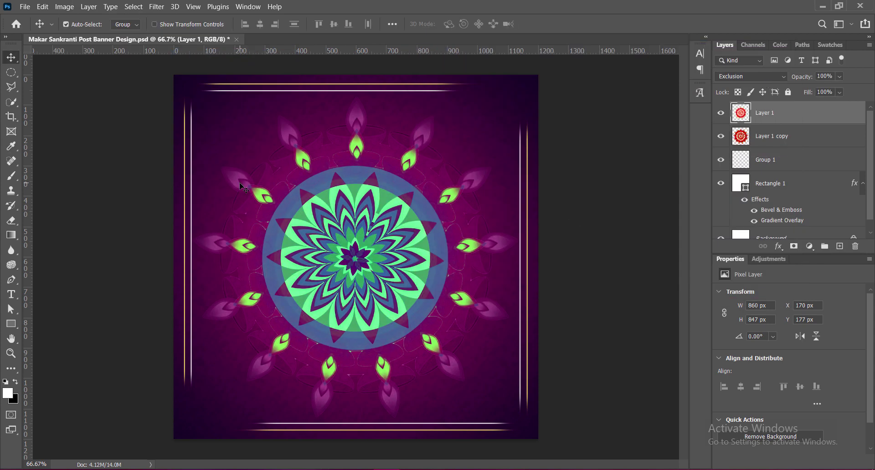
Step: Change Layer 1 copy's opacity to 45%
click(812, 140)
click(831, 78)
text(45)
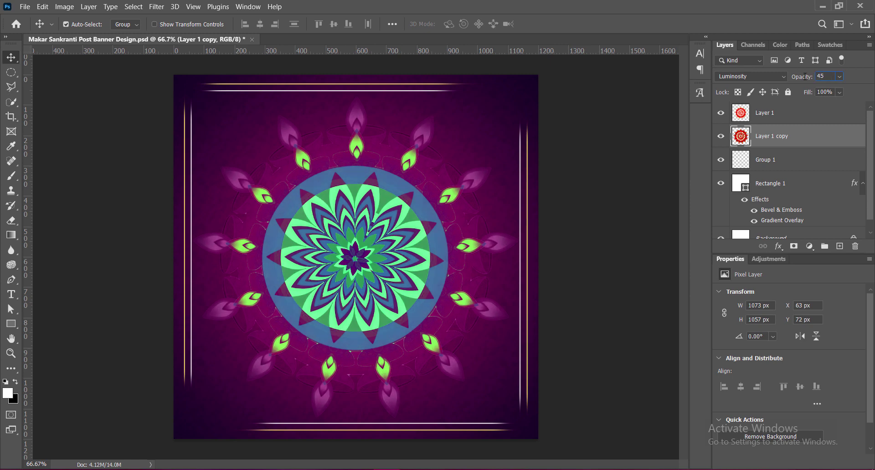
key(Return)
Step: Give Layer 1 copy a white Hard Mix outer glow (spread 6, size 60, range 75) and save
right_click(741, 138)
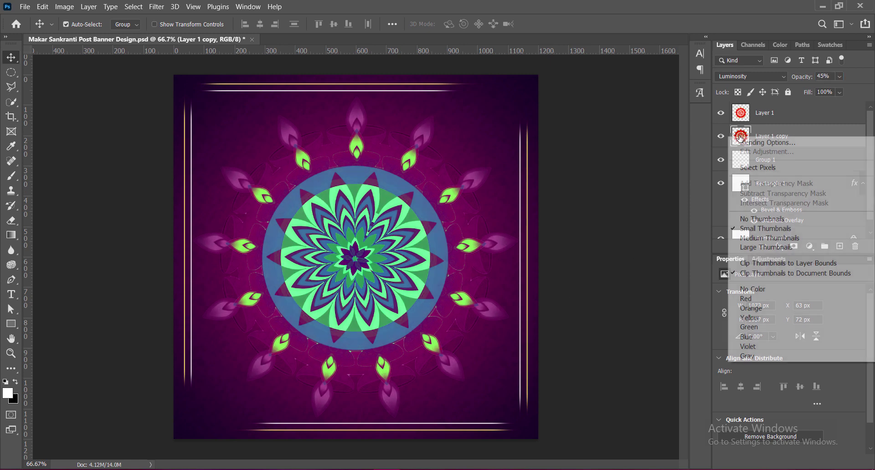
click(741, 140)
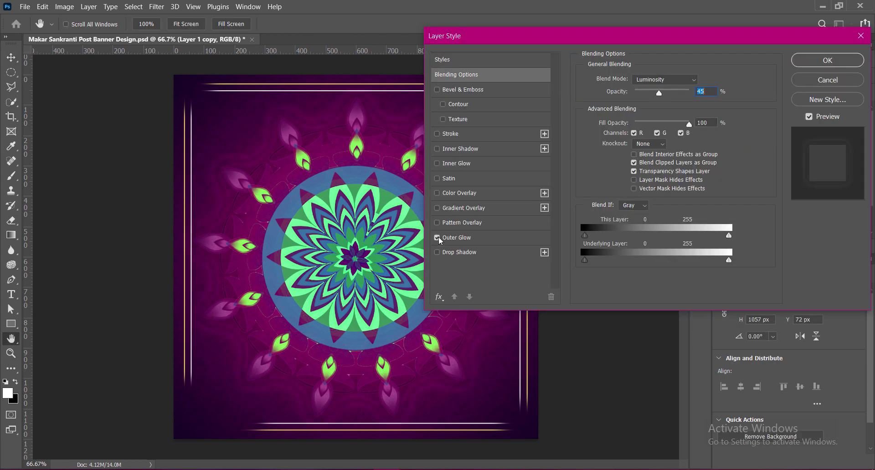
click(458, 236)
key(Tab)
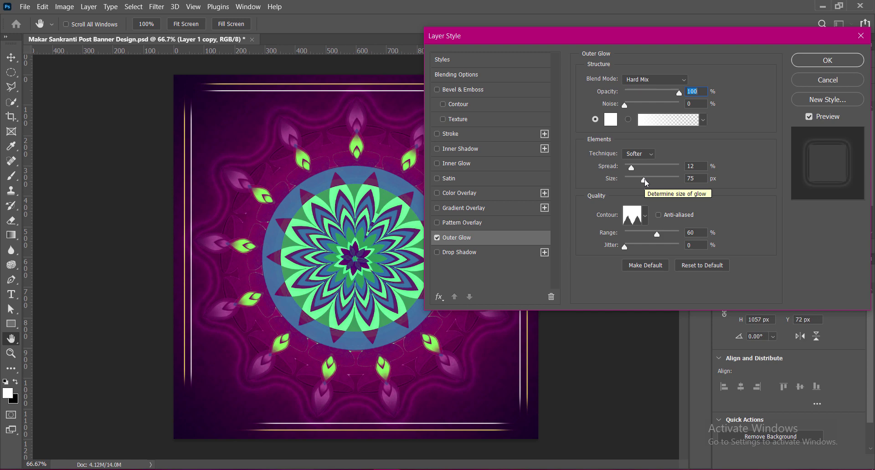
drag(644, 178, 628, 169)
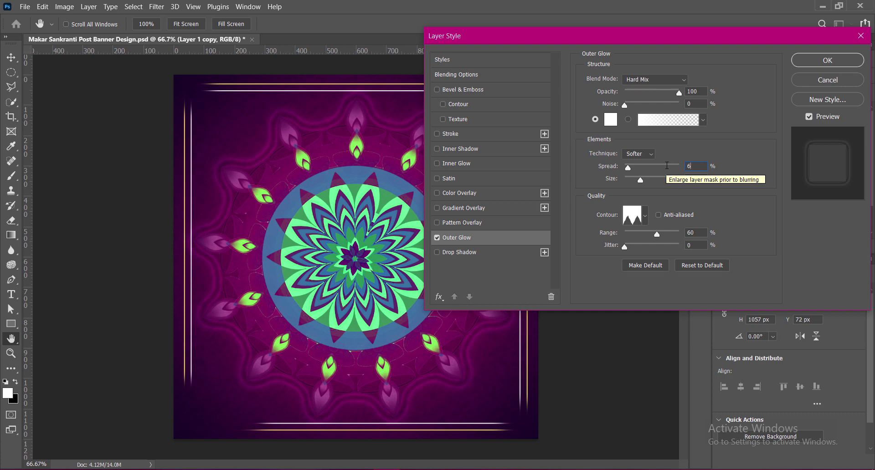
drag(660, 233, 663, 233)
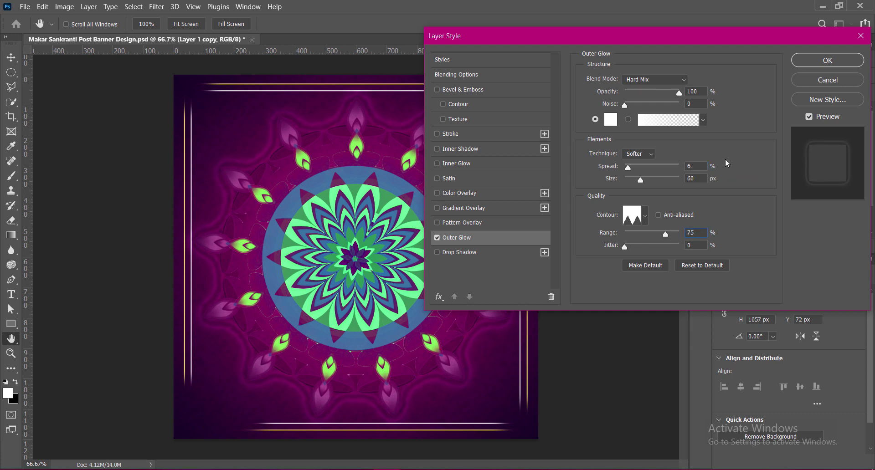
click(810, 59)
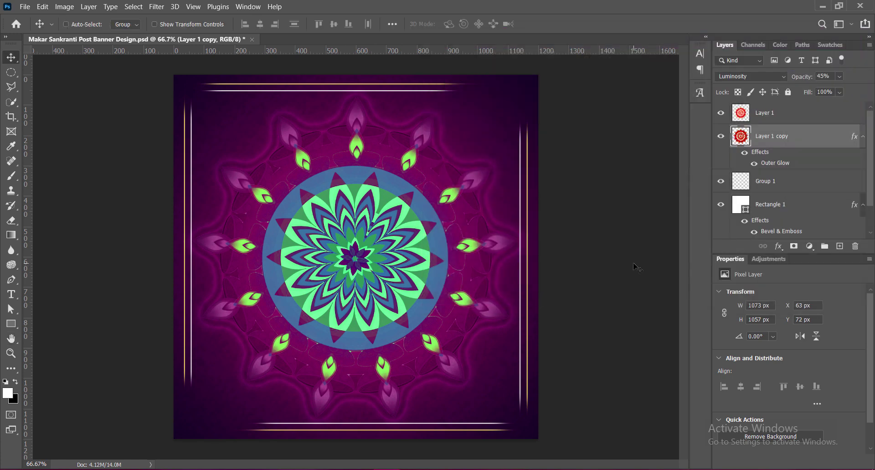
key(ctrl+s)
Step: Select the original Layer 1 mandala and lower its opacity
click(774, 112)
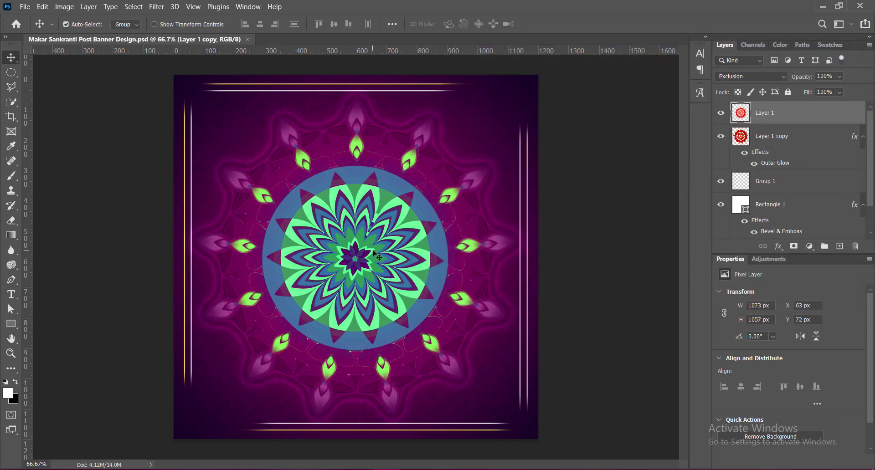
click(839, 76)
mouse_move(852, 89)
mouse_down()
mouse_move(810, 92)
mouse_move(824, 95)
mouse_up()
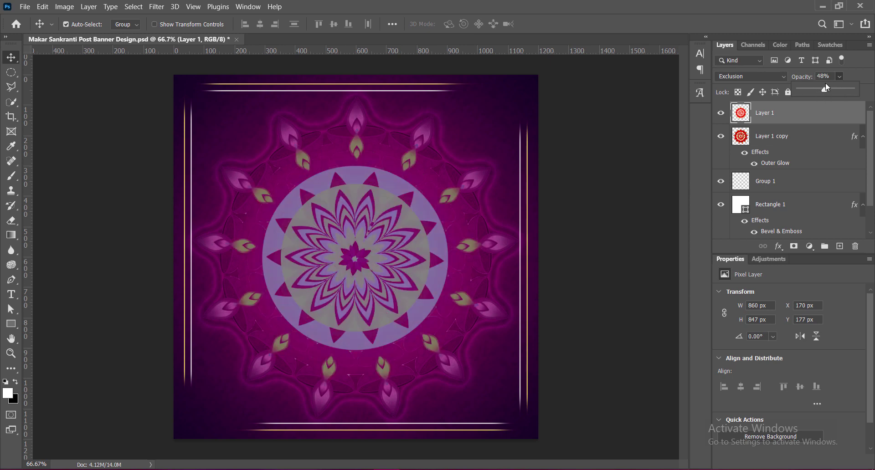
click(820, 76)
text(60)
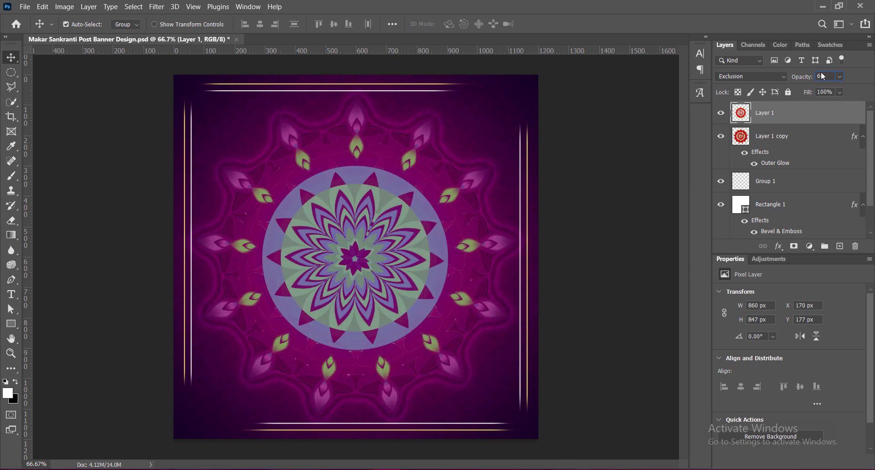
text(5)
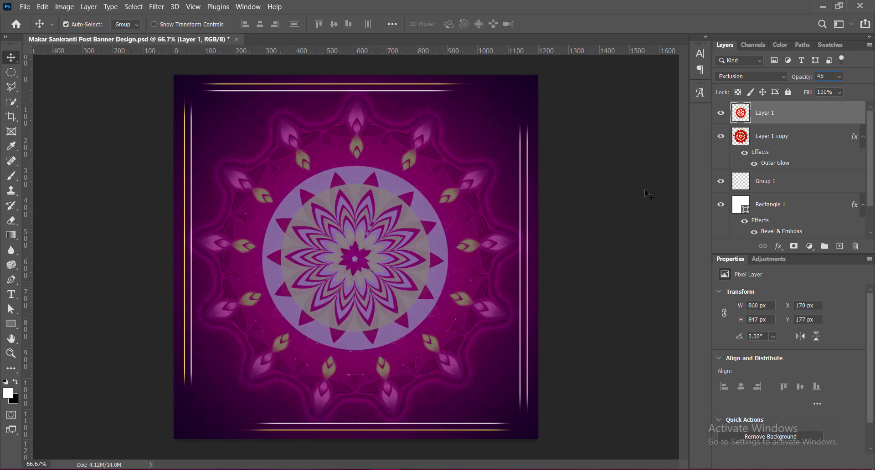
Step: Raise Layer 1's brightness to 30, set its opacity to 39%, and save the banner
click(64, 6)
click(187, 33)
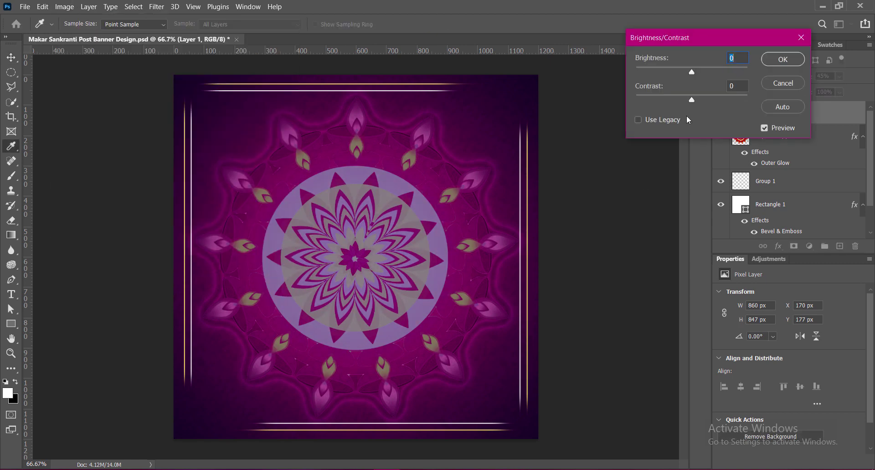
mouse_move(690, 73)
mouse_down()
mouse_move(719, 72)
mouse_move(701, 74)
mouse_up()
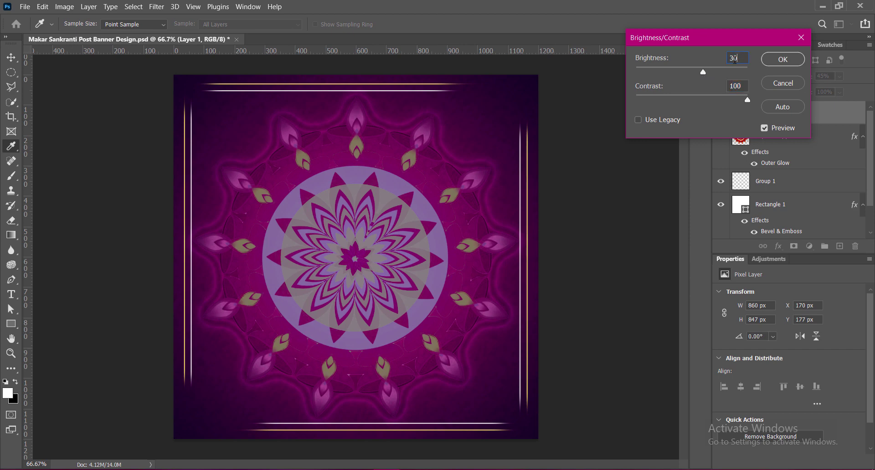
click(782, 59)
click(832, 77)
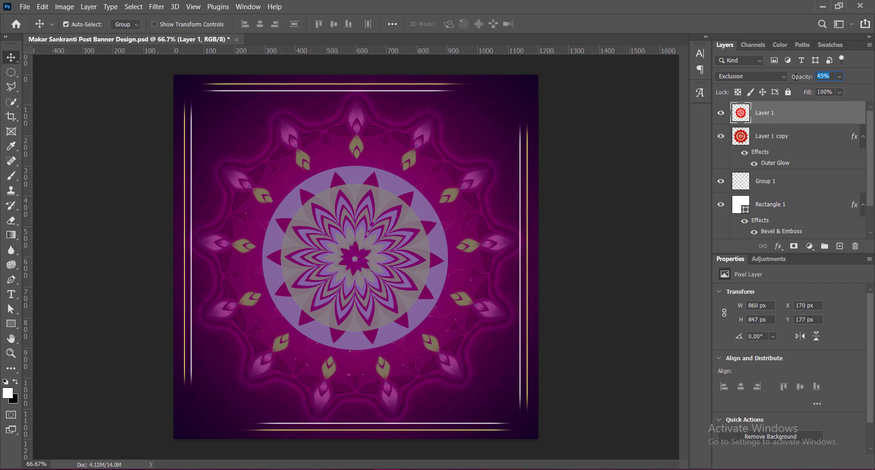
text(39)
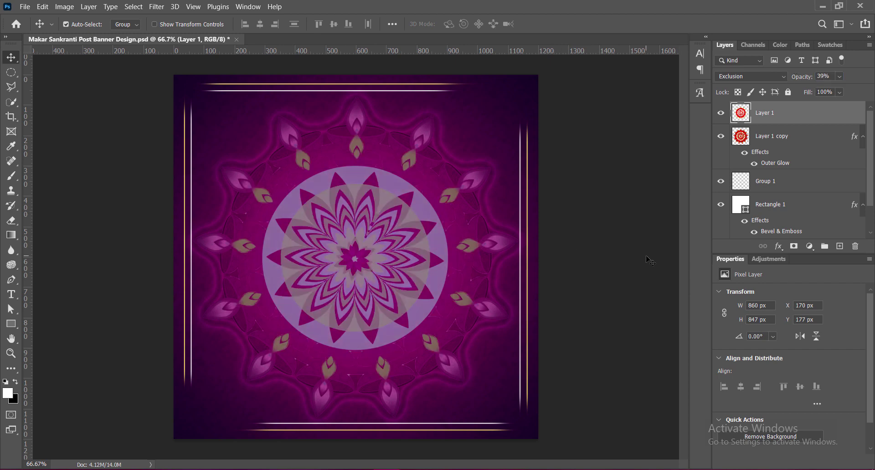
key(ctrl+s)
Step: Change Rectangle 1's gradient overlay left stop to magenta #e9038c and save the banner
click(477, 140)
right_click(739, 194)
click(752, 195)
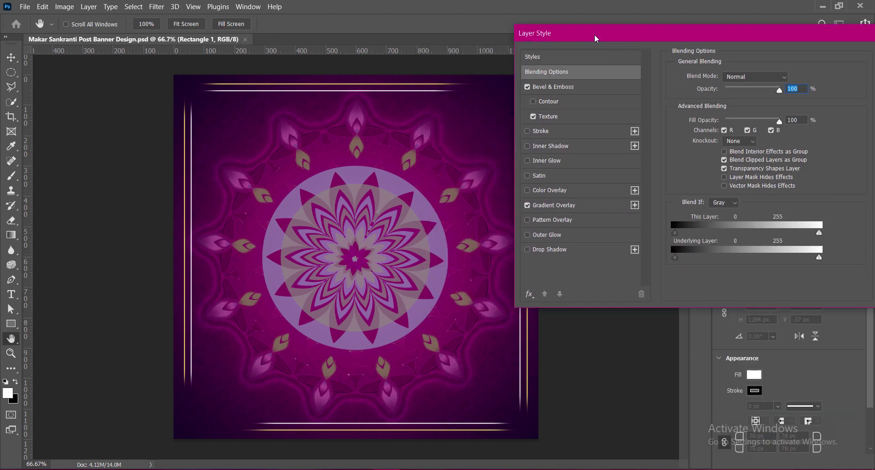
click(554, 205)
click(745, 108)
double_click(621, 385)
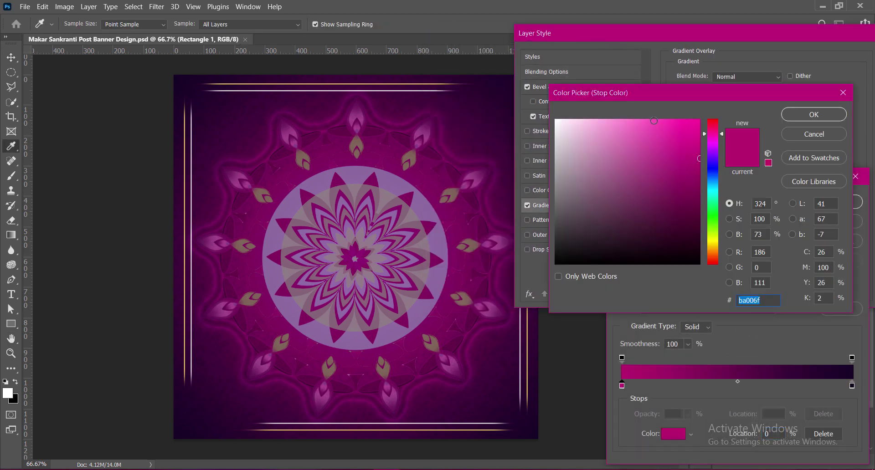
drag(700, 158, 699, 132)
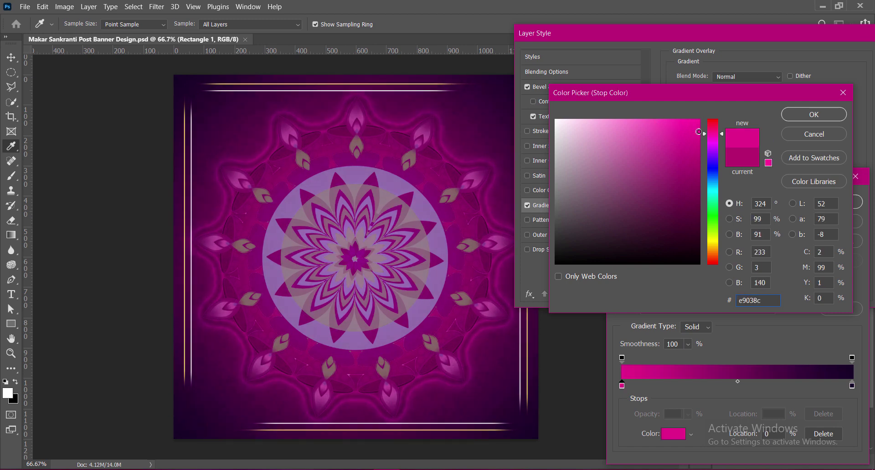
click(832, 120)
click(839, 203)
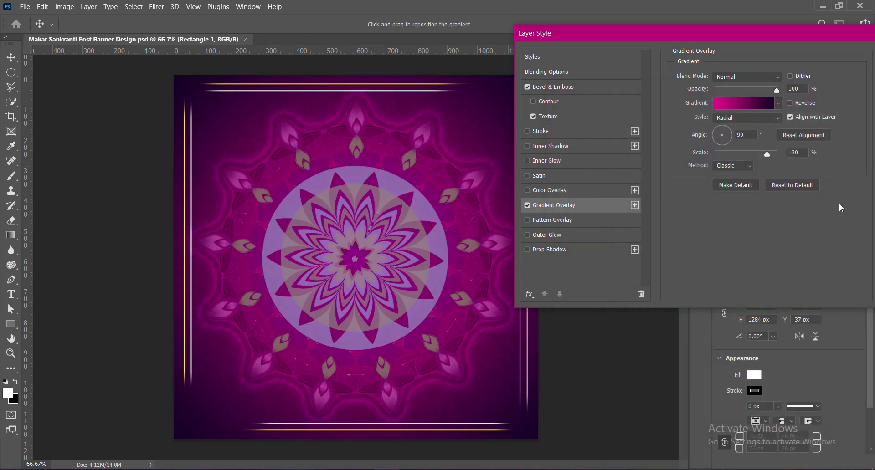
click(806, 62)
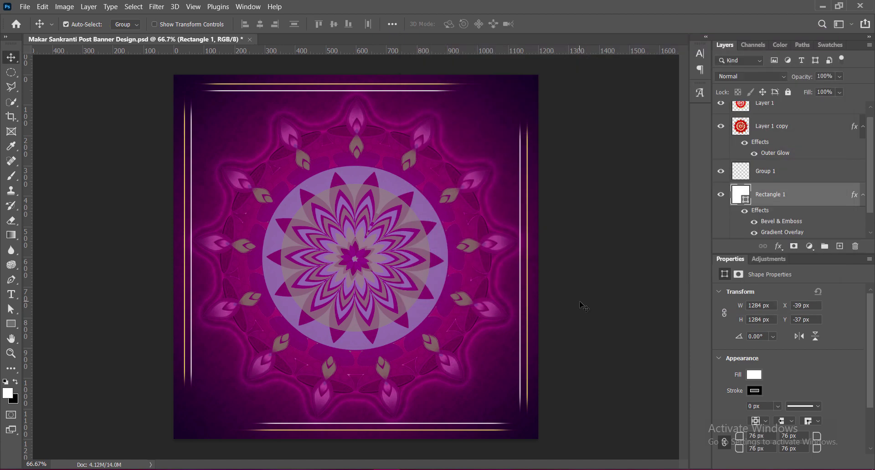
key(ctrl+s)
Step: Add a new layer above Layer 1 and load the Watercolor Spatter Big Drops brush
scroll(775, 136, up, 1)
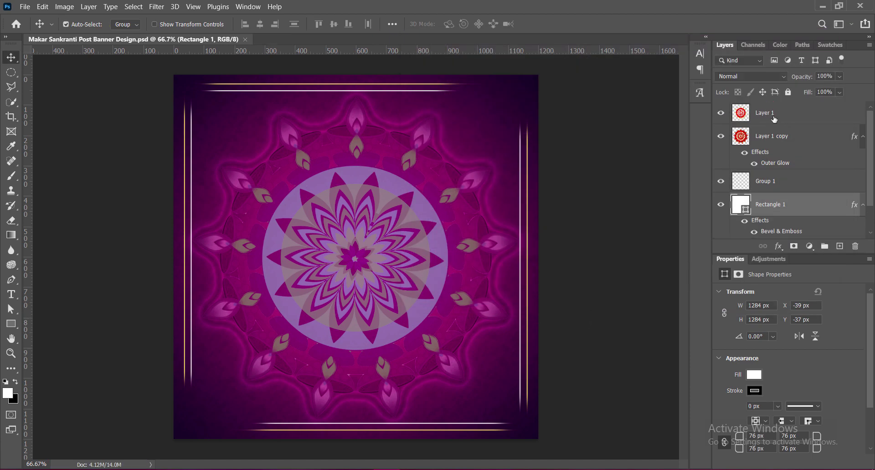
click(756, 113)
click(840, 246)
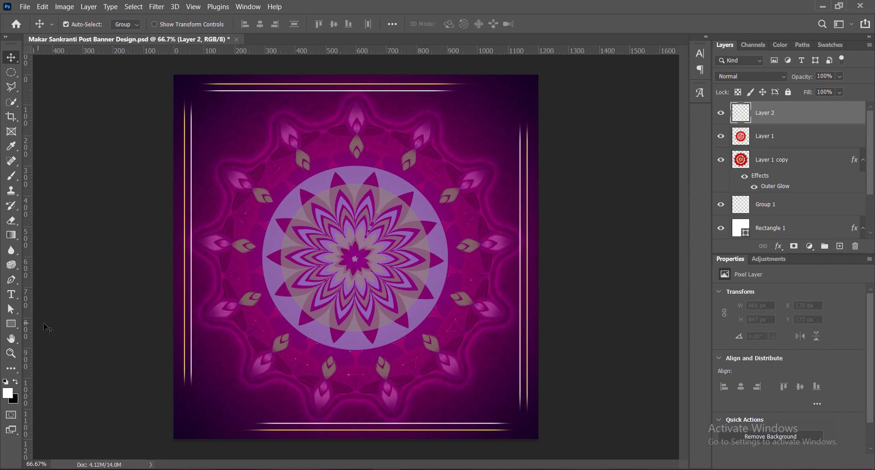
right_click(12, 175)
click(69, 178)
click(61, 24)
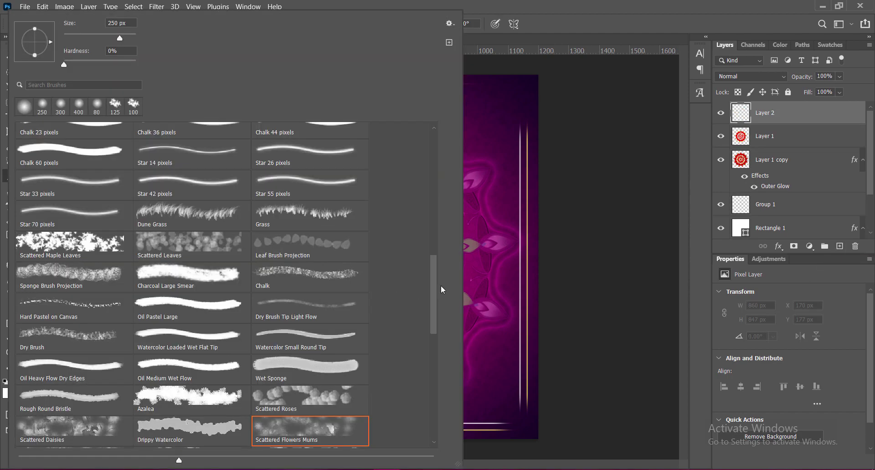
scroll(438, 296, down, 3)
scroll(438, 315, down, 1)
scroll(446, 328, down, 3)
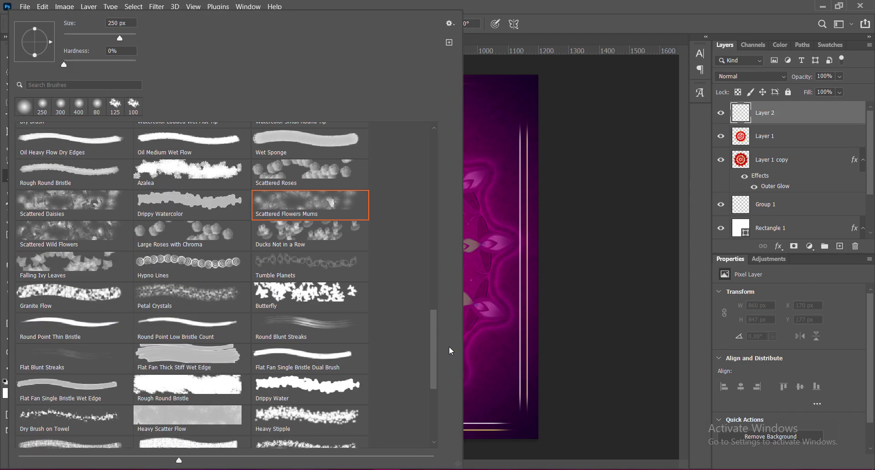
scroll(449, 347, down, 3)
scroll(454, 333, up, 3)
scroll(452, 287, up, 3)
scroll(446, 235, up, 3)
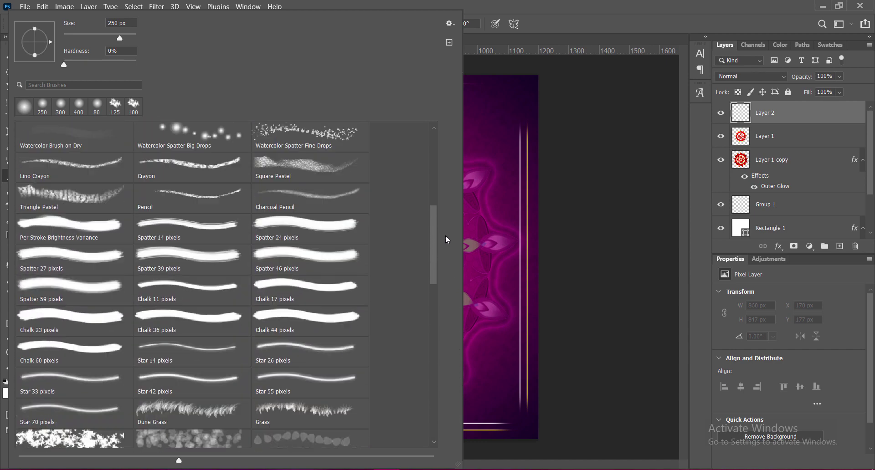
scroll(442, 237, up, 1)
double_click(205, 173)
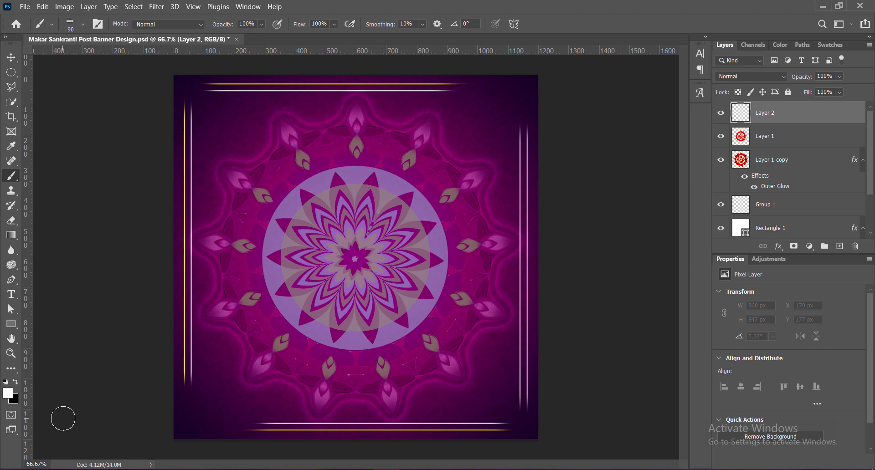
Step: Set the foreground colour to light pink #fcb7ec
click(8, 395)
click(274, 128)
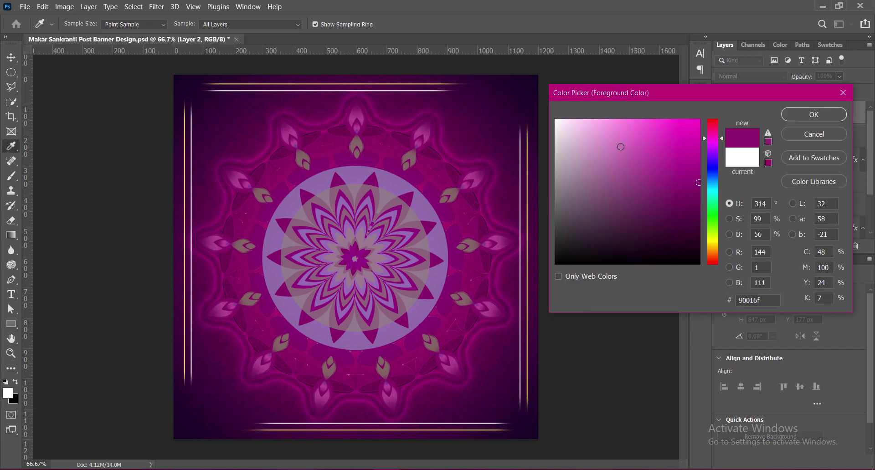
click(595, 121)
click(790, 119)
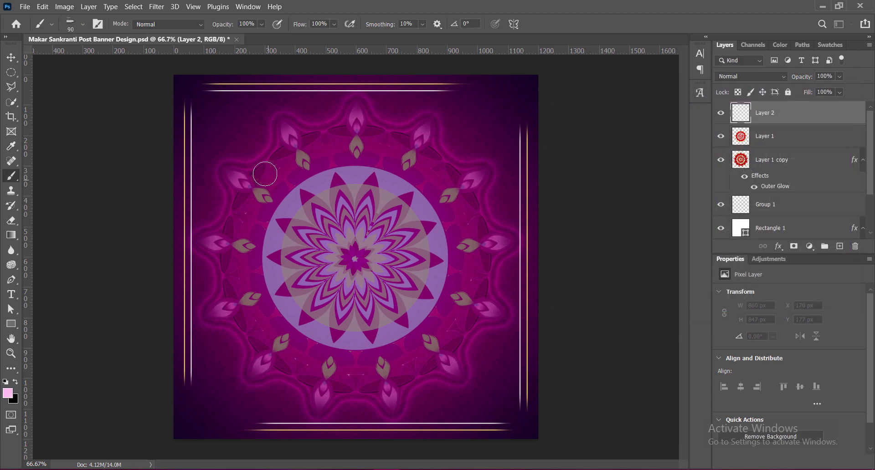
Step: Dab pink glows above, beside and around the mandala, shrinking the brush partway
click(488, 140)
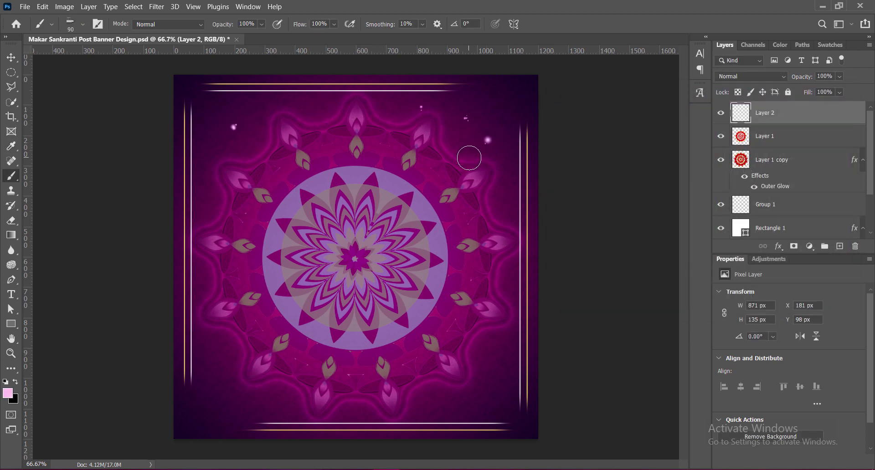
click(310, 158)
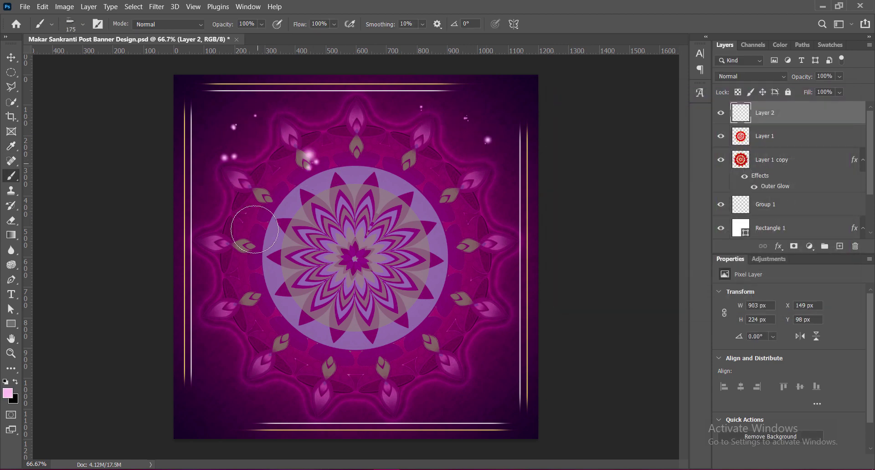
click(229, 240)
click(431, 234)
key(bracketleft)
click(451, 188)
click(375, 157)
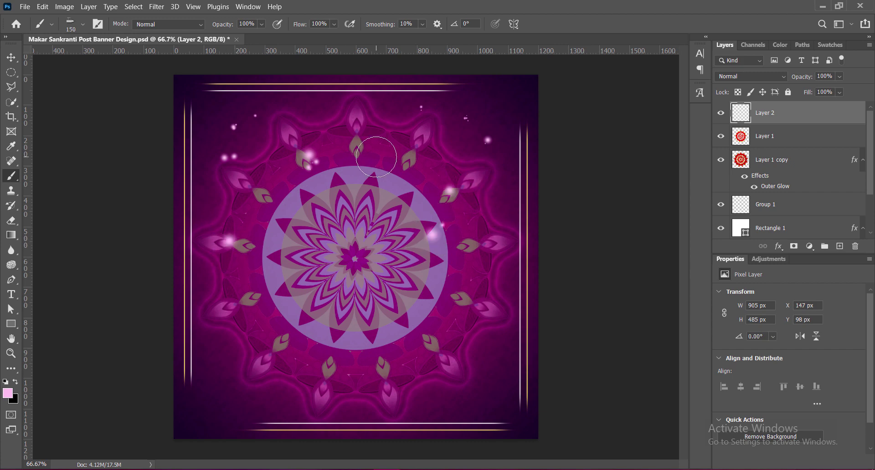
click(324, 115)
click(351, 274)
click(265, 288)
click(236, 371)
click(493, 377)
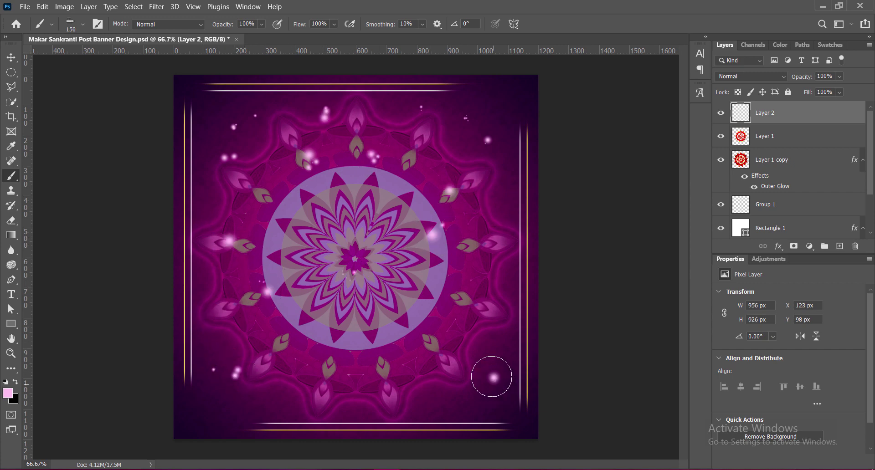
click(497, 321)
click(343, 295)
click(370, 342)
click(501, 181)
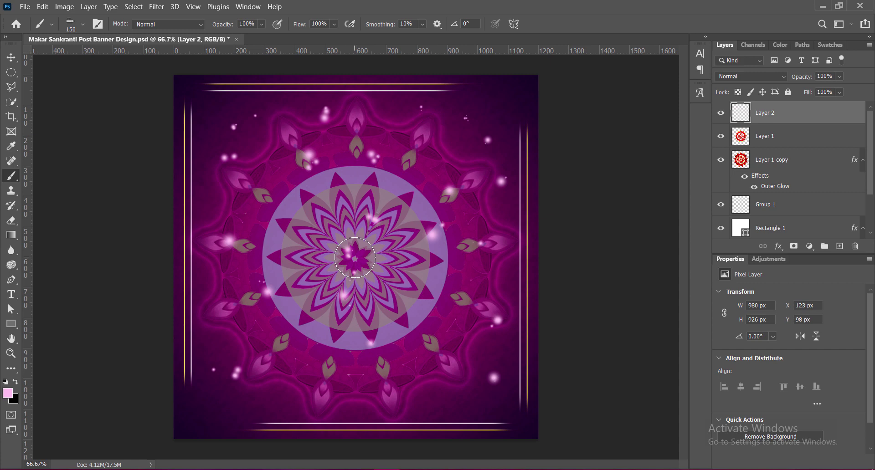
Step: Add larger pink glows near the top and bottom, then medium ones inside the mandala
key(bracketright)
key(bracketright)
key(bracketright)
click(299, 244)
click(221, 120)
click(477, 130)
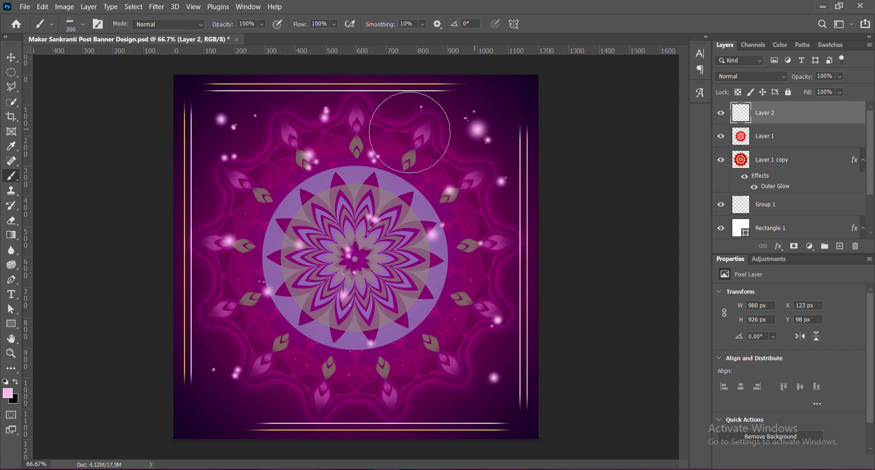
click(311, 369)
click(436, 373)
key(bracketleft)
key(bracketleft)
key(bracketleft)
click(319, 309)
click(283, 211)
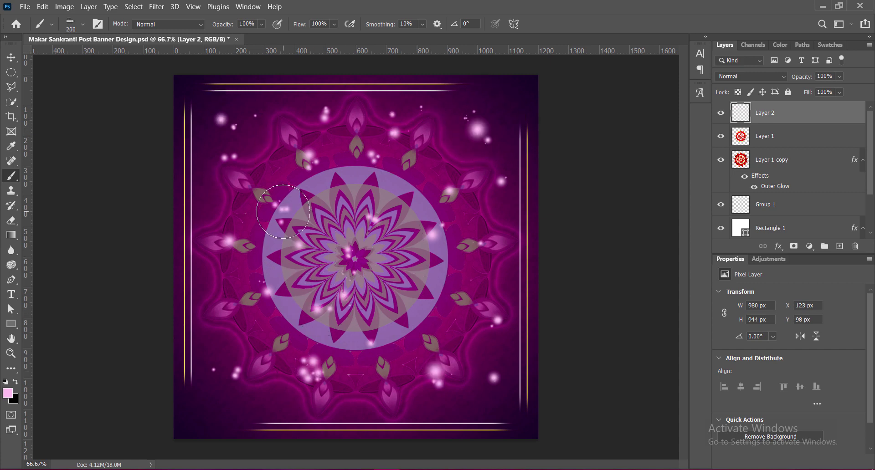
click(437, 248)
click(436, 301)
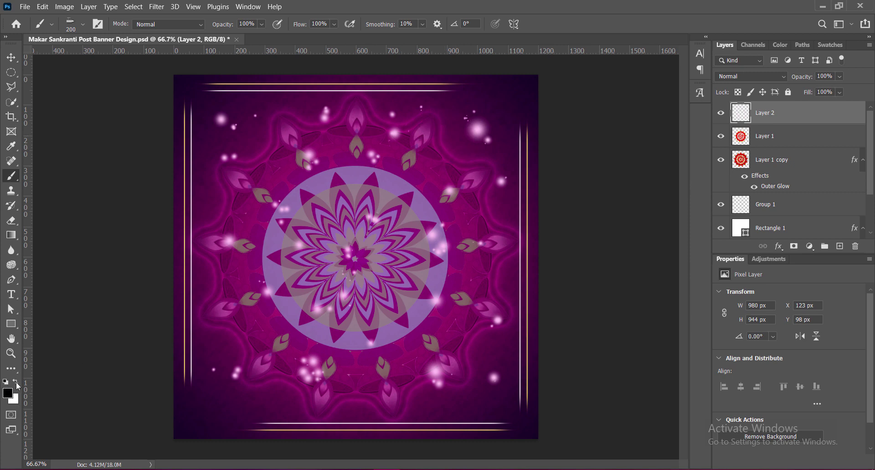
Step: Paint white sparkles around and inside the mandala in varying brush sizes
click(279, 197)
click(486, 144)
key(bracketleft)
click(450, 167)
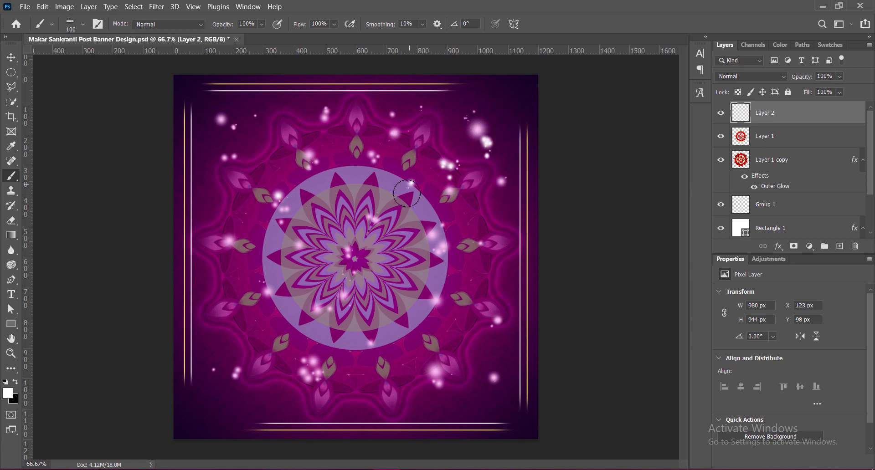
click(208, 171)
click(213, 357)
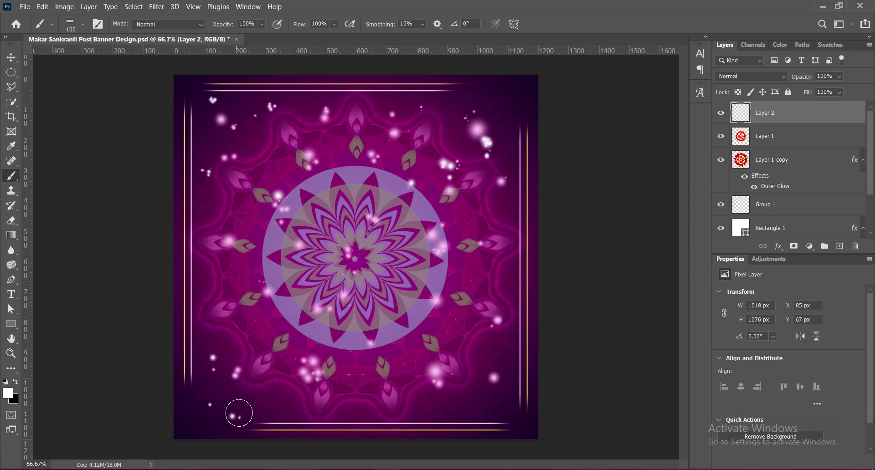
click(402, 273)
click(301, 269)
key(bracketright)
key(bracketright)
key(bracketright)
click(354, 217)
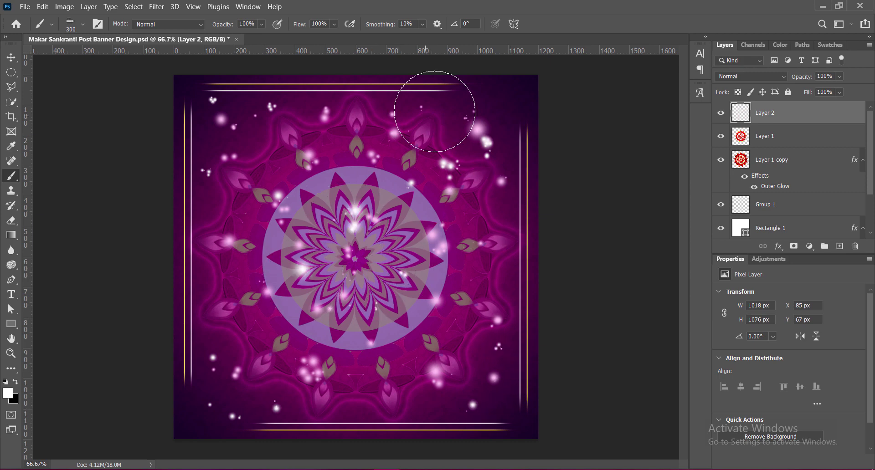
click(450, 129)
key(bracketleft)
key(bracketleft)
key(bracketleft)
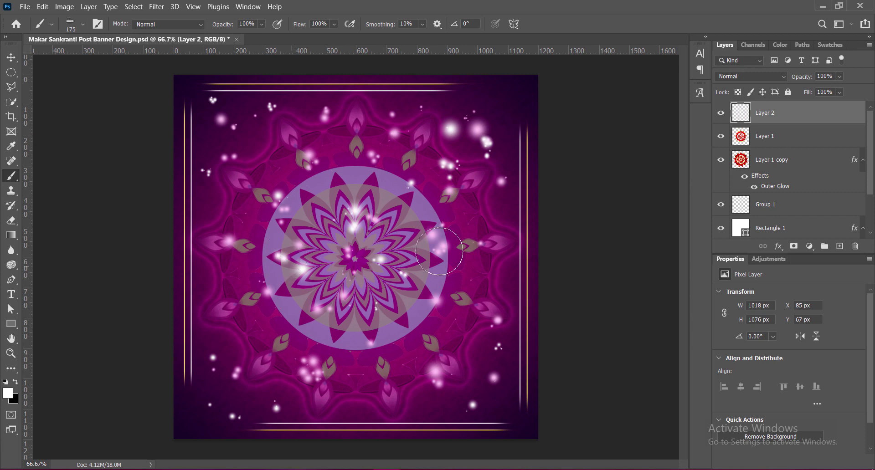
Step: Scatter more small sparkles along the left, top, right and bottom edges of the banner
click(430, 212)
click(315, 183)
click(424, 344)
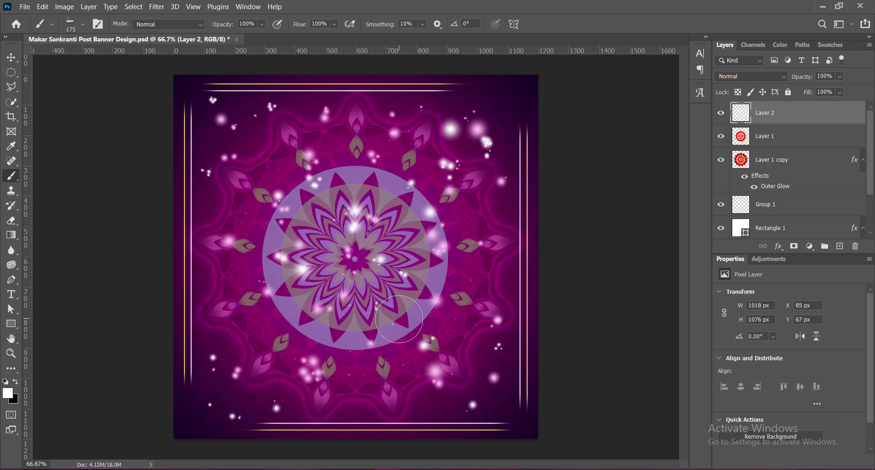
click(483, 276)
click(220, 268)
click(222, 203)
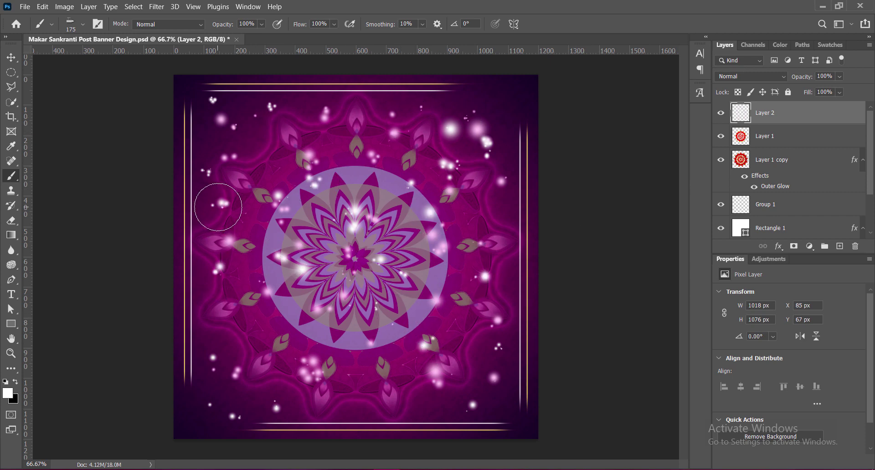
click(305, 110)
click(218, 149)
click(370, 112)
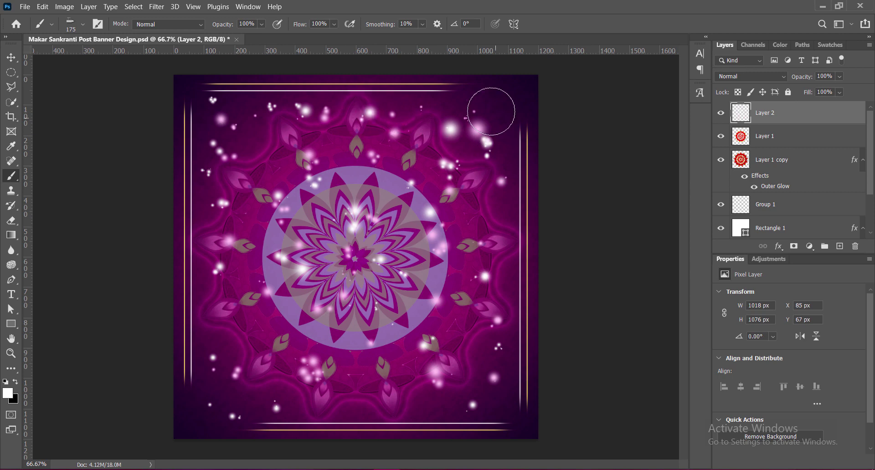
click(397, 331)
key(bracketleft)
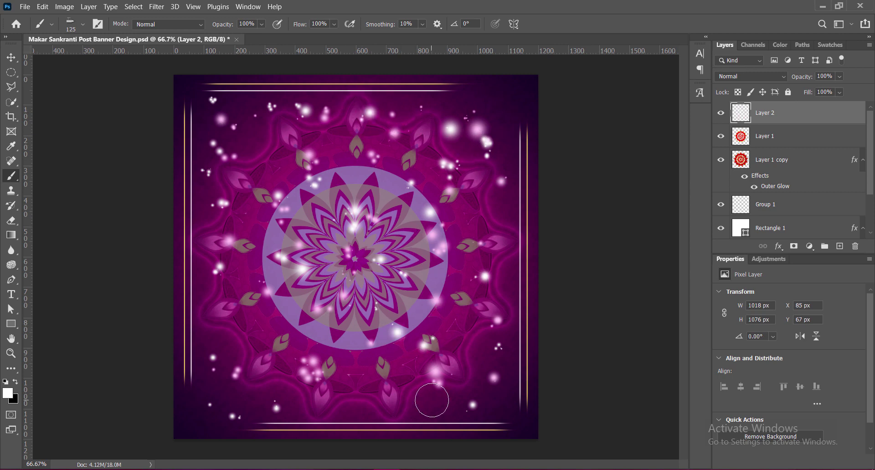
click(503, 404)
click(265, 387)
click(214, 312)
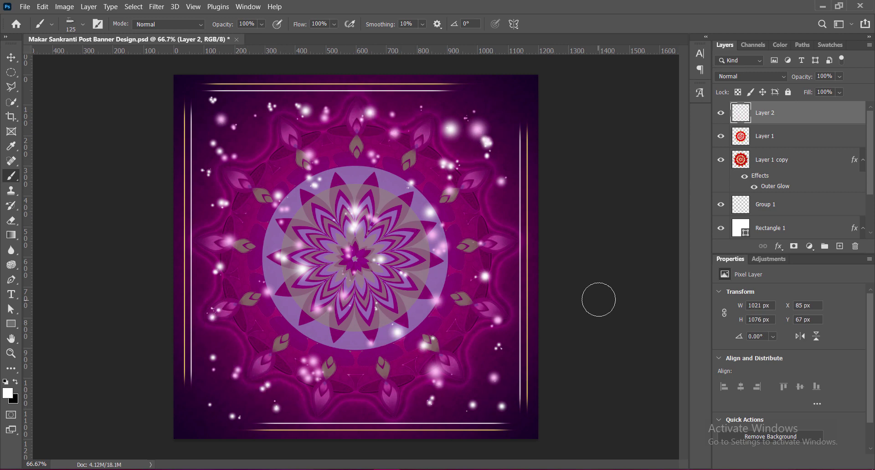
key(v)
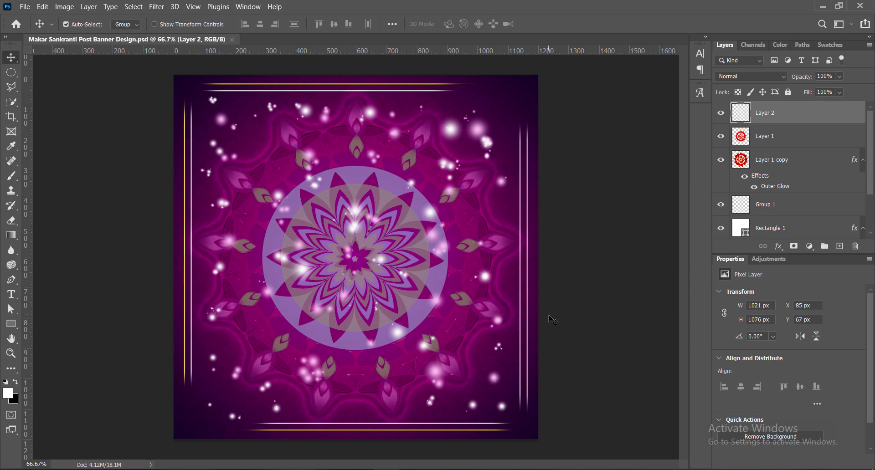
Step: Set Layer 2 to Hard Mix and scale it to about 106%, nudged 4 px right
click(785, 76)
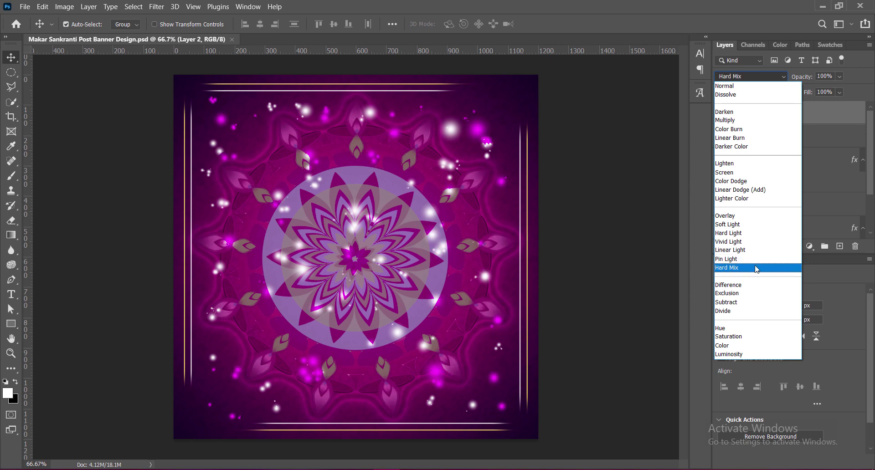
click(754, 268)
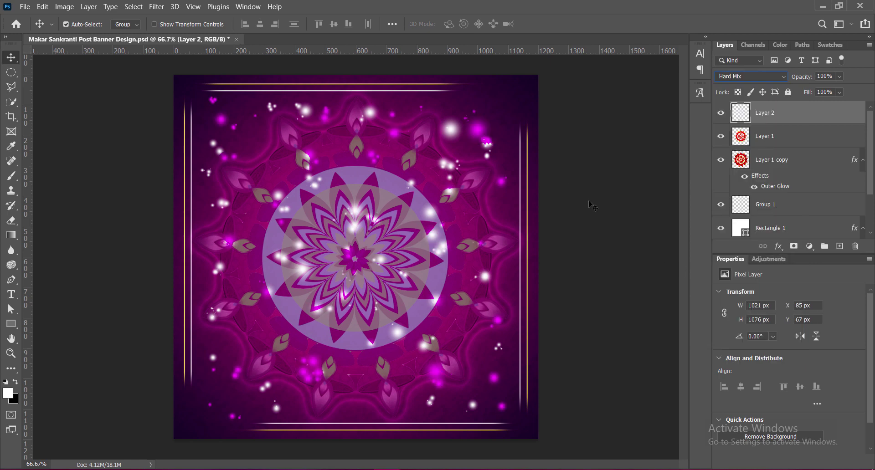
key(ctrl+t)
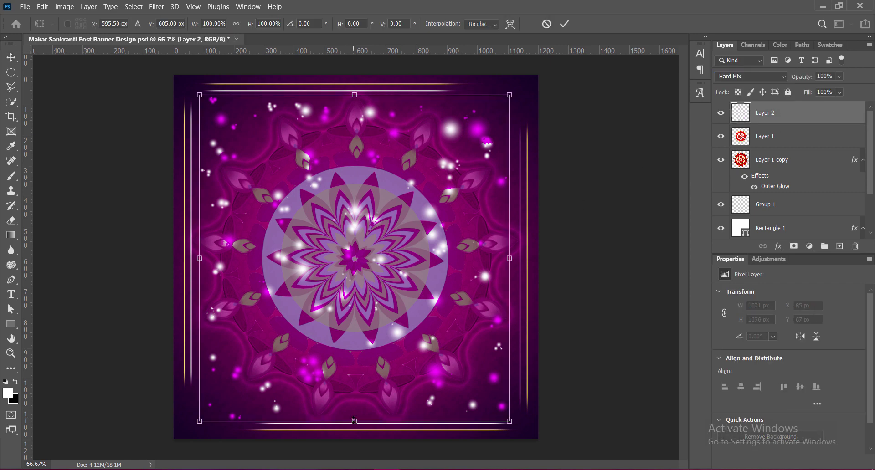
drag(354, 421, 355, 429)
drag(354, 94, 354, 83)
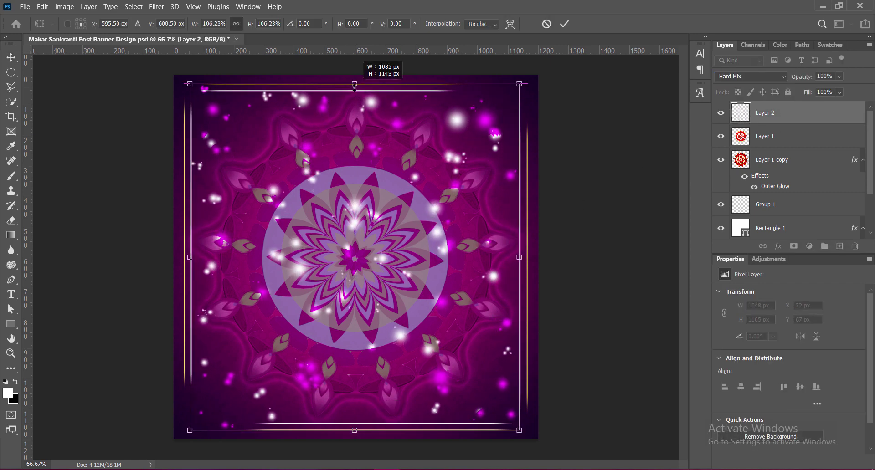
drag(385, 228, 407, 235)
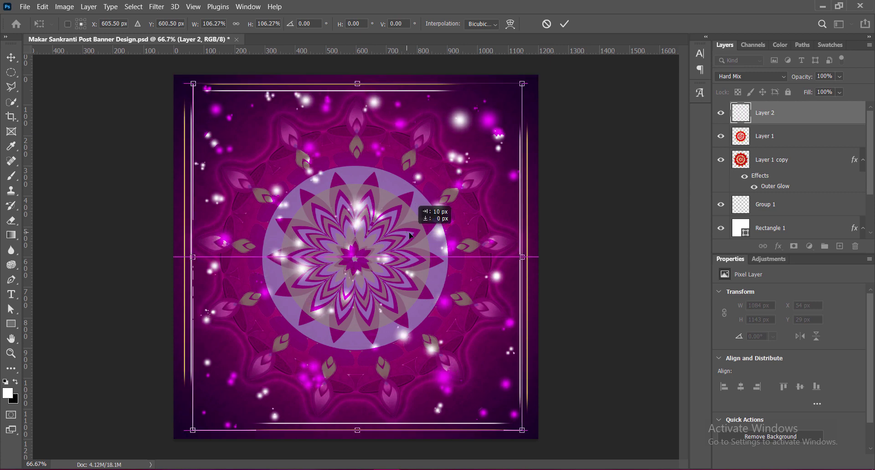
key(Return)
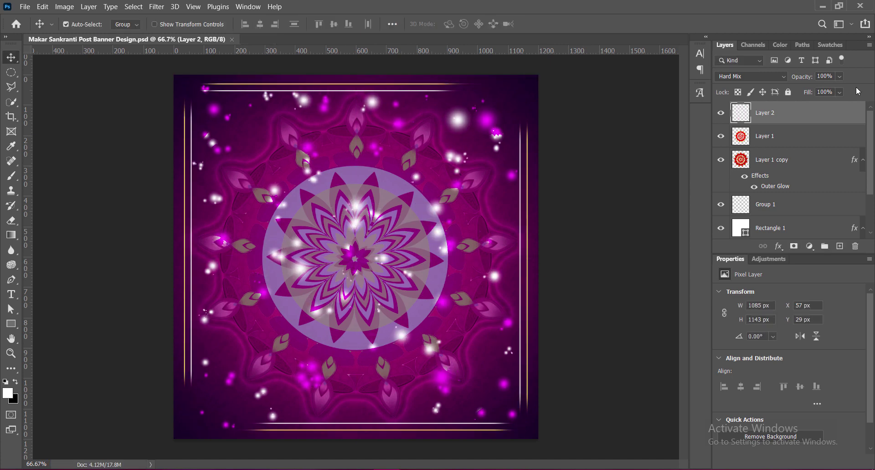
Step: Change the sparkle layer's opacity to 75% and deselect it
drag(851, 93, 828, 92)
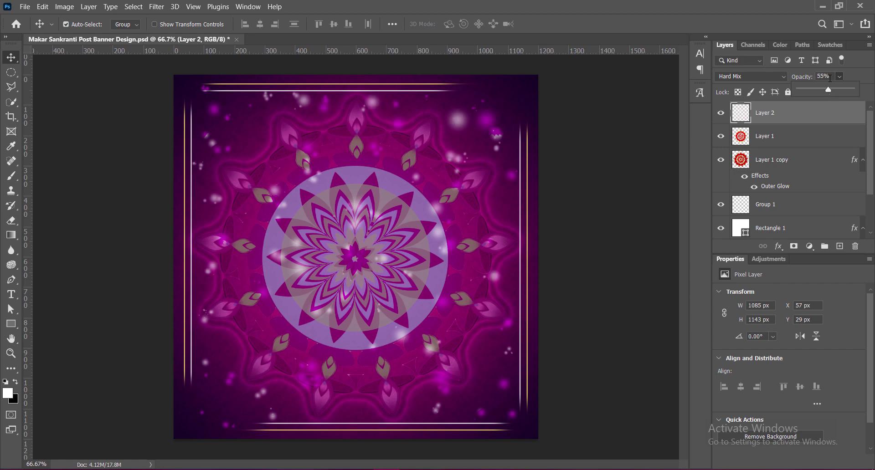
text(75)
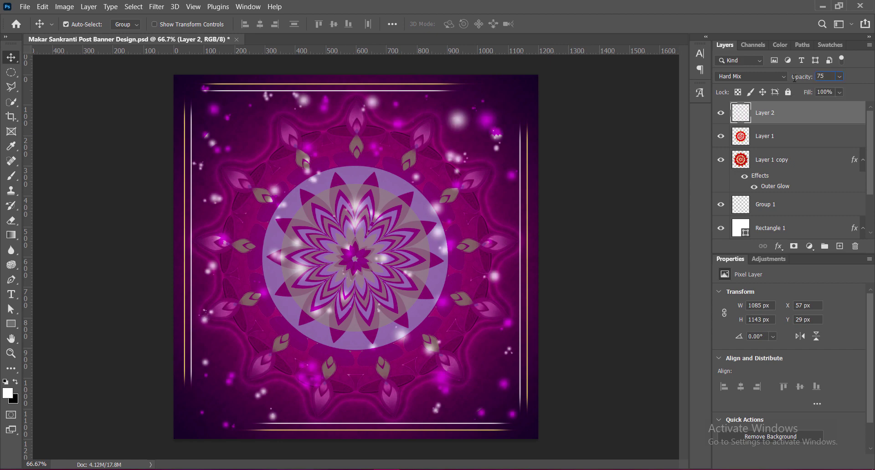
click(632, 214)
key(ctrl+v)
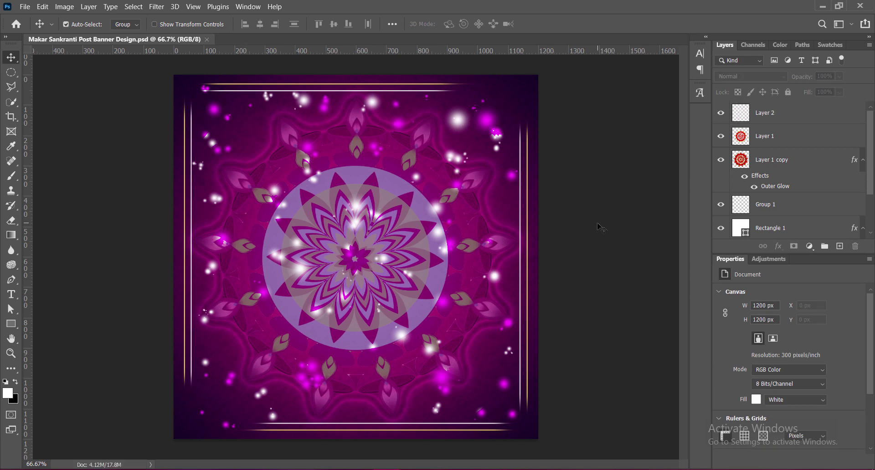
Step: Position the pasted kite-and-spool artwork over the mandala, scaled to about 113% (681 × 798 px)
drag(421, 203, 395, 208)
key(ctrl+t)
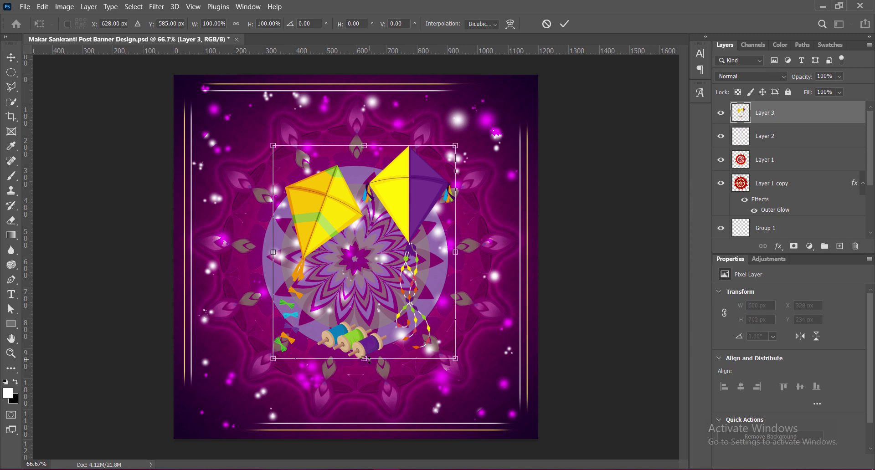
drag(365, 358, 365, 387)
drag(376, 318, 366, 310)
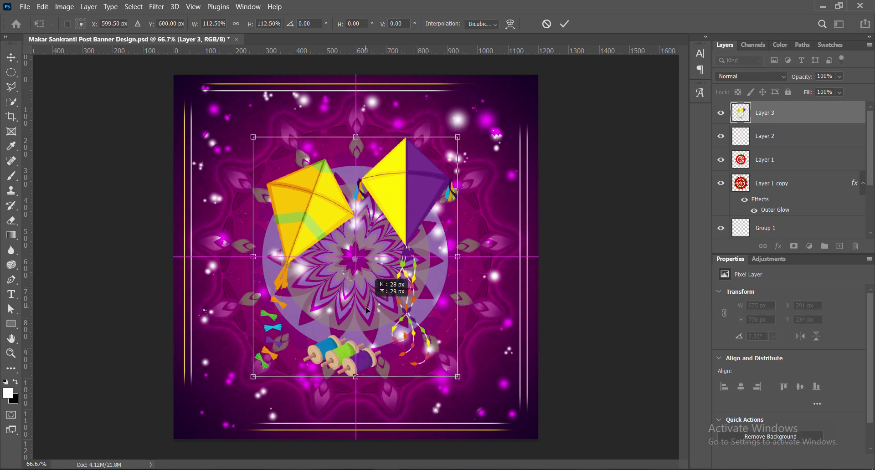
drag(355, 377, 356, 403)
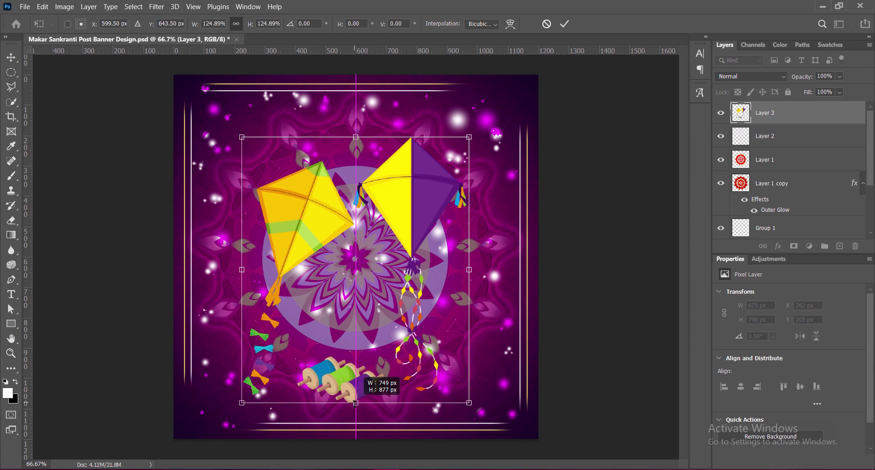
drag(403, 208, 404, 219)
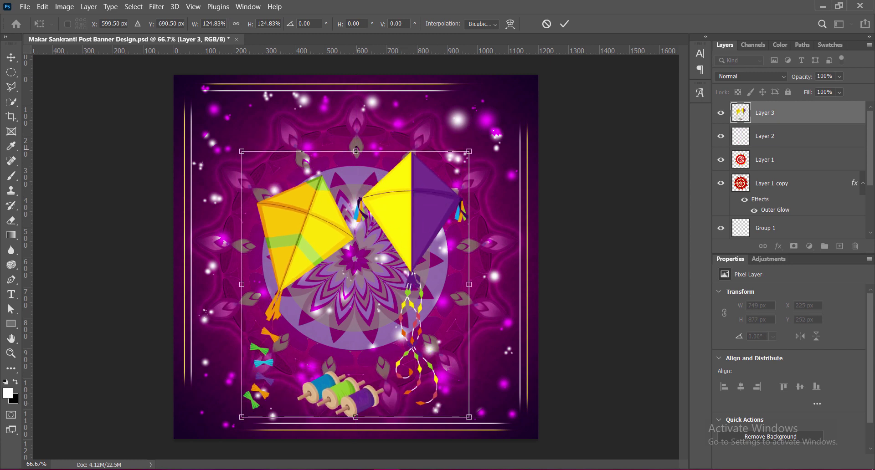
drag(356, 150, 356, 175)
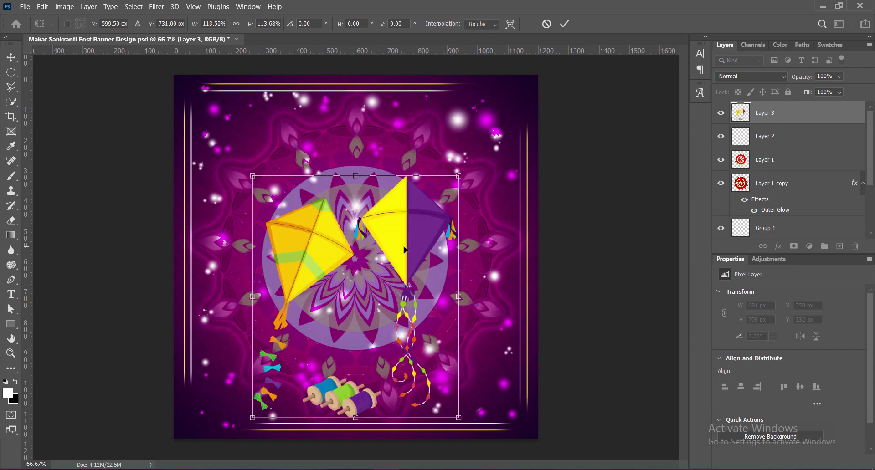
key(Return)
Step: Raise the kites' contrast to 100 and apply a Vibrance adjustment
click(65, 7)
click(218, 28)
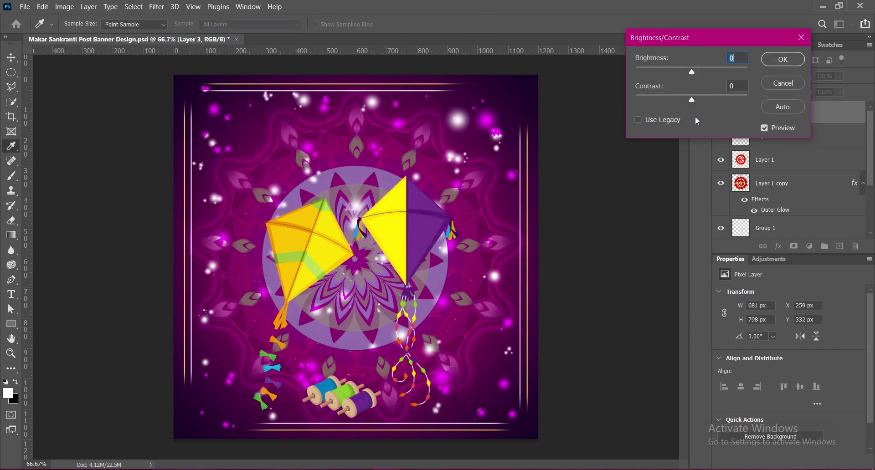
drag(695, 100, 747, 99)
click(785, 65)
click(64, 6)
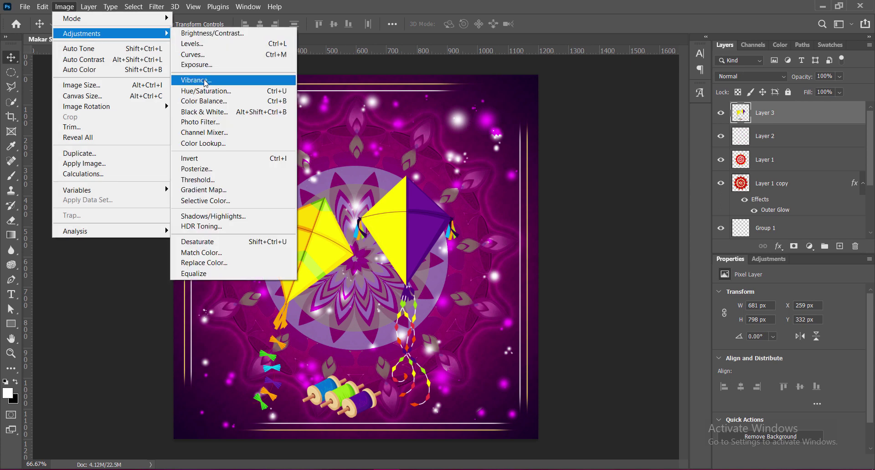
click(319, 78)
click(720, 79)
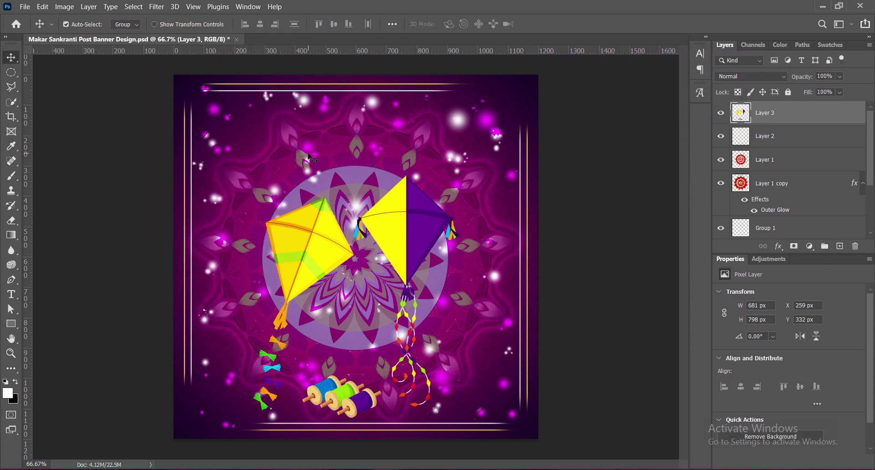
Step: Apply the Hue/Saturation Increase Saturation preset to the kites
click(64, 6)
click(319, 88)
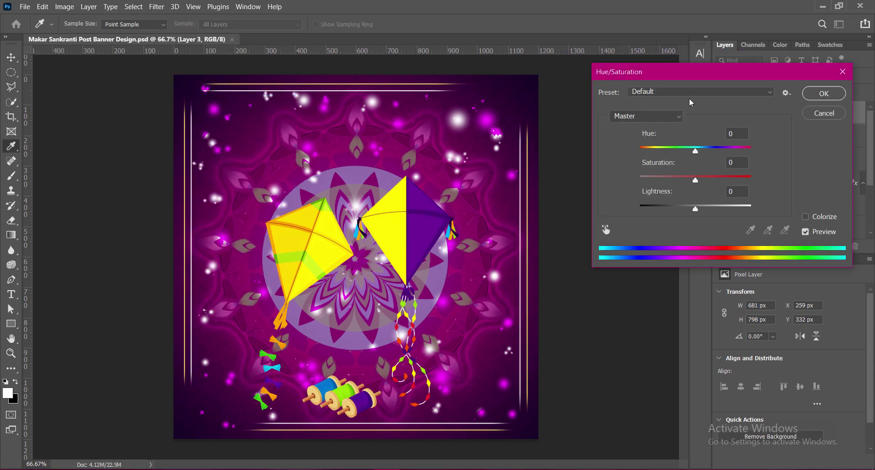
click(701, 91)
click(660, 187)
click(700, 92)
click(661, 143)
click(820, 95)
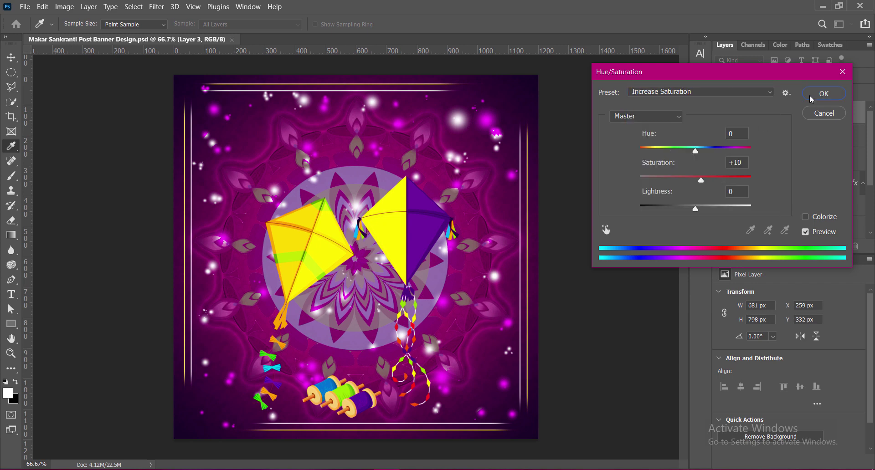
Step: Pull the Curves midtones down to darken the kites slightly
click(64, 6)
mouse_move(81, 34)
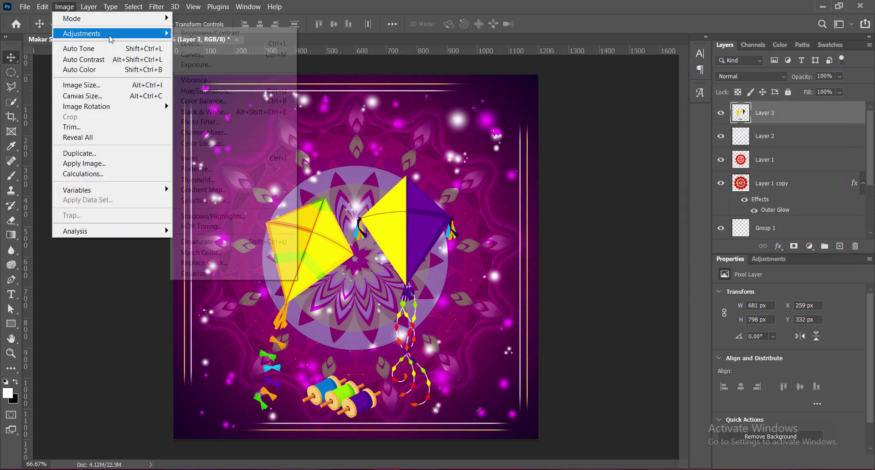
click(200, 54)
mouse_move(542, 178)
mouse_down()
mouse_move(541, 208)
mouse_move(542, 198)
mouse_up()
click(766, 78)
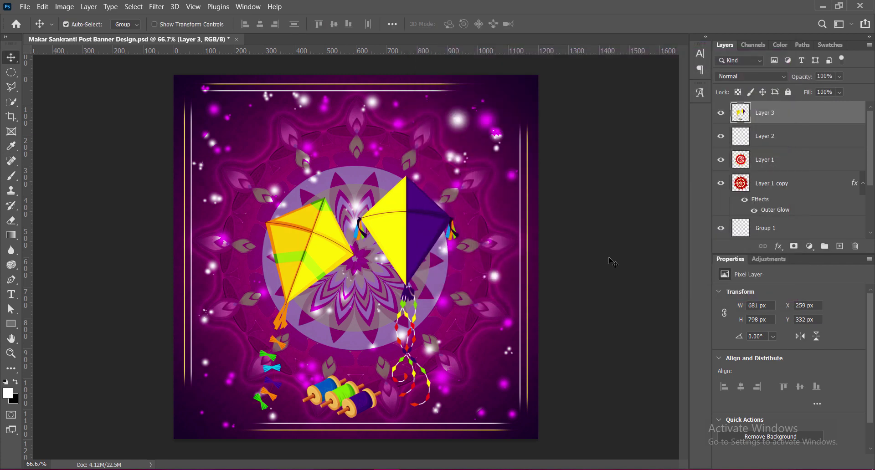
Step: Add a black (000000) drop shadow to the kite layer, Layer 3
right_click(740, 118)
click(751, 114)
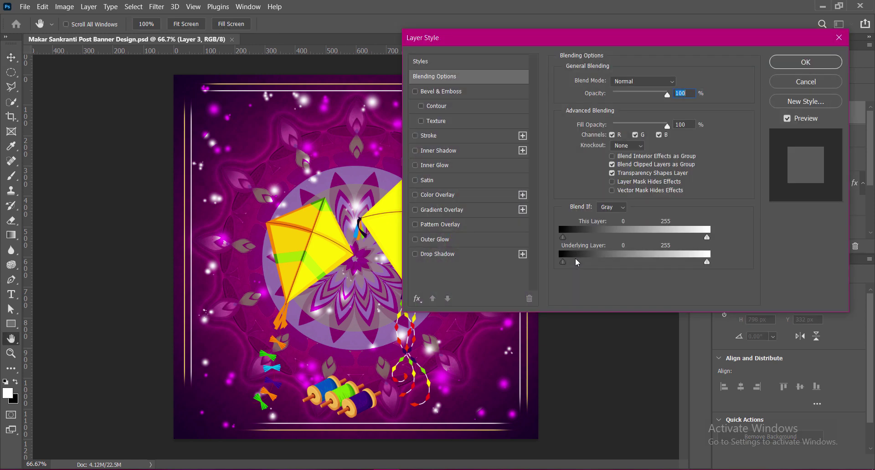
click(414, 254)
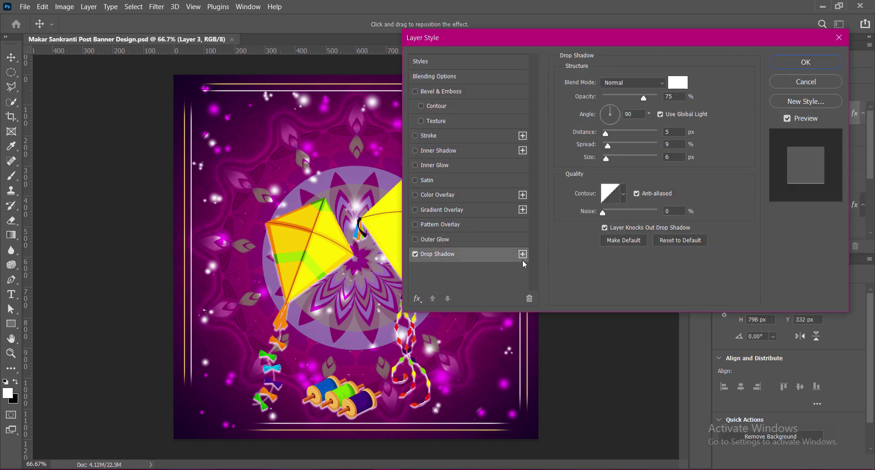
click(678, 87)
text(000000)
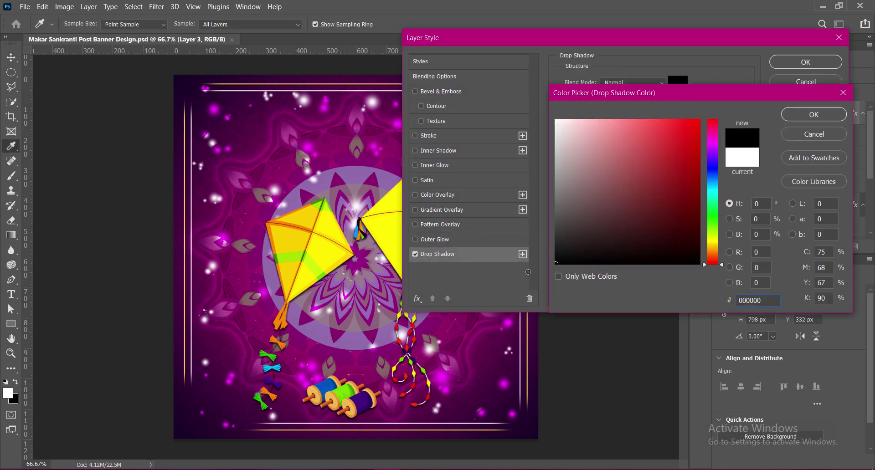
click(796, 116)
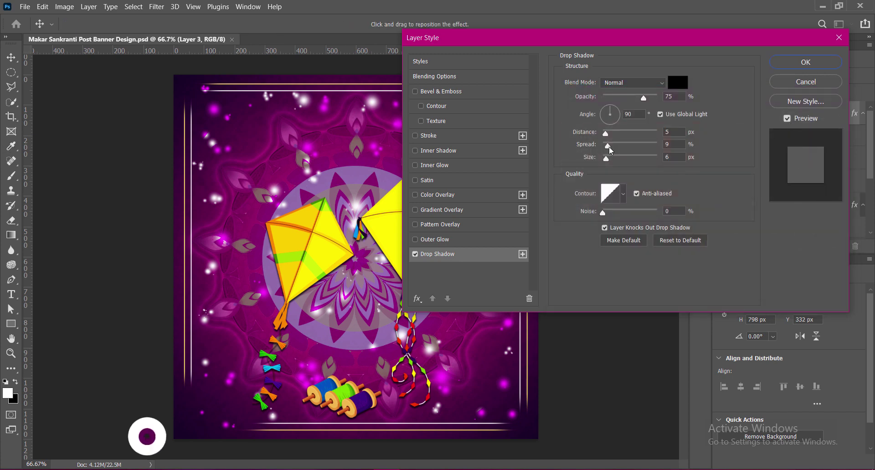
Step: Tune the kites' drop shadow to distance 6, spread 3% and opacity 84%
drag(607, 145, 601, 145)
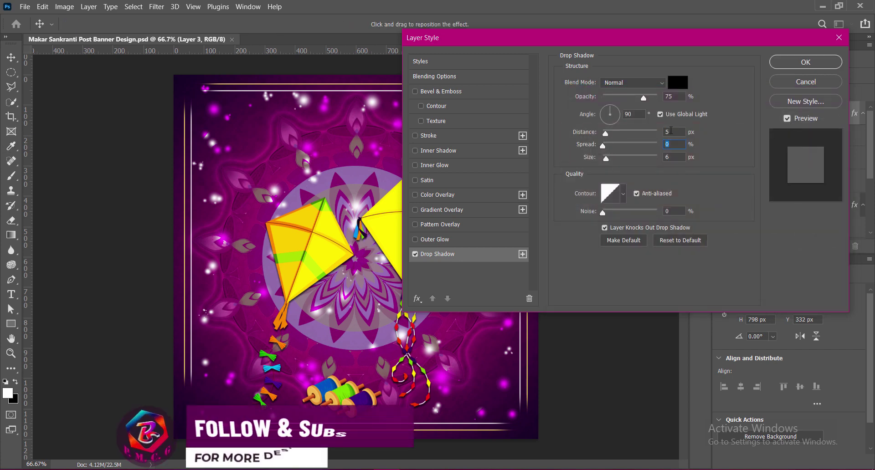
key(shift+Tab)
key(Up)
drag(608, 161, 618, 159)
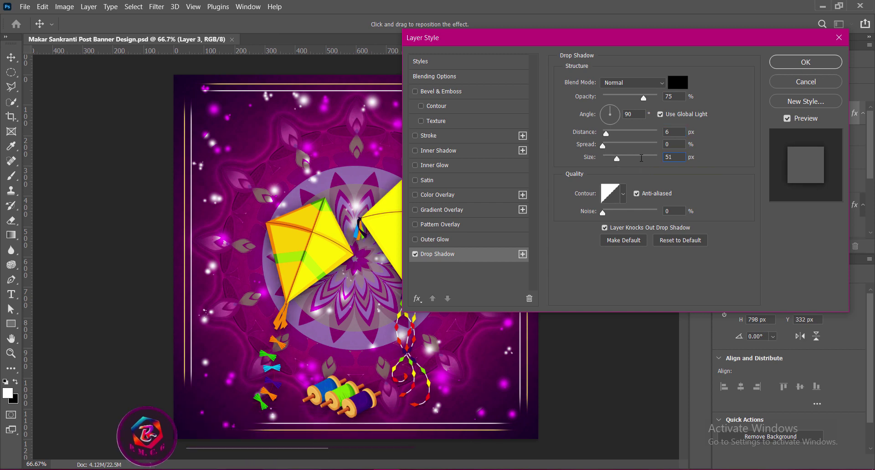
drag(602, 146, 606, 147)
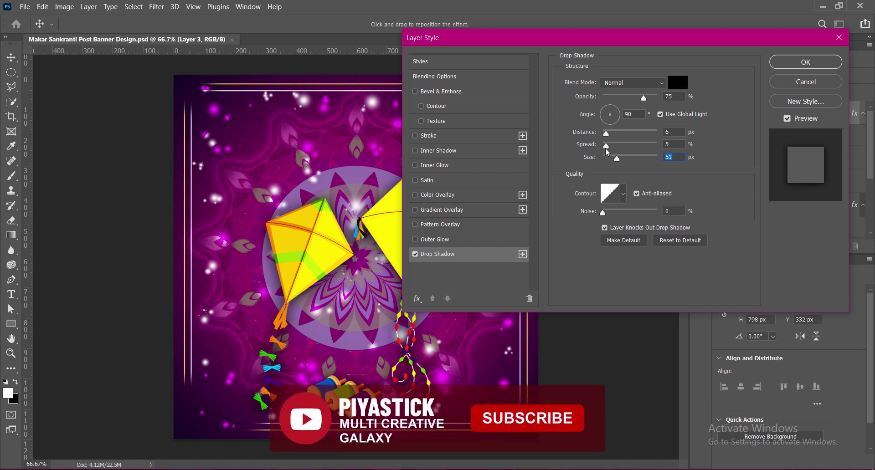
key(Down)
key(shift+Tab)
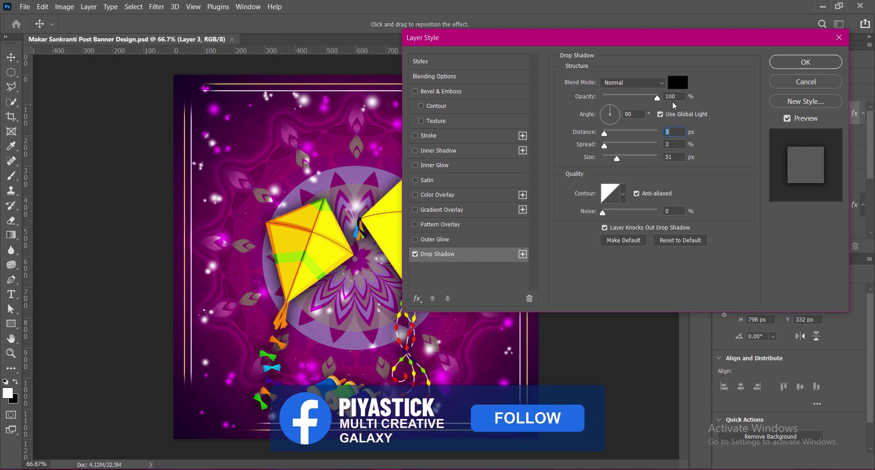
drag(642, 98, 651, 104)
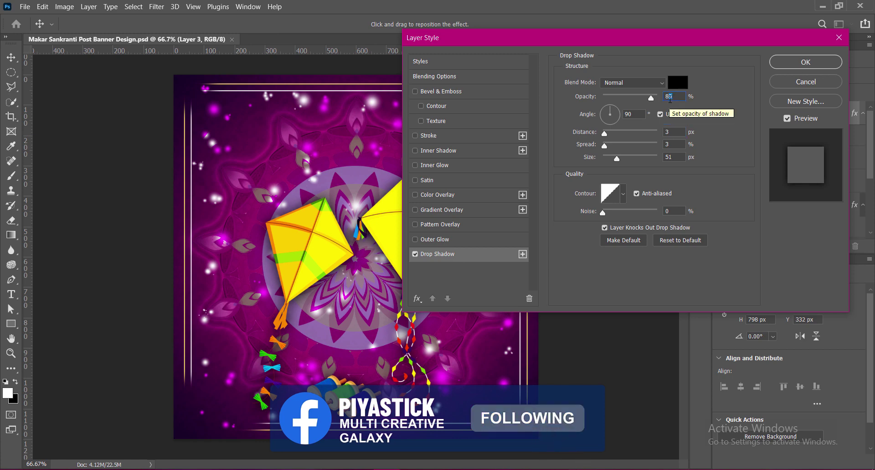
click(670, 97)
key(Down)
key(Down)
key(Down)
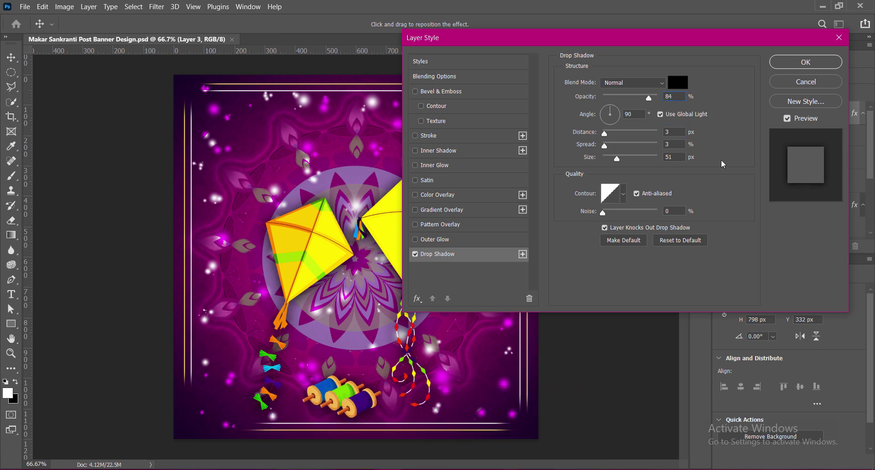
click(805, 62)
Step: Save the banner and apply a Hue/Saturation preset to the kites
key(ctrl+s)
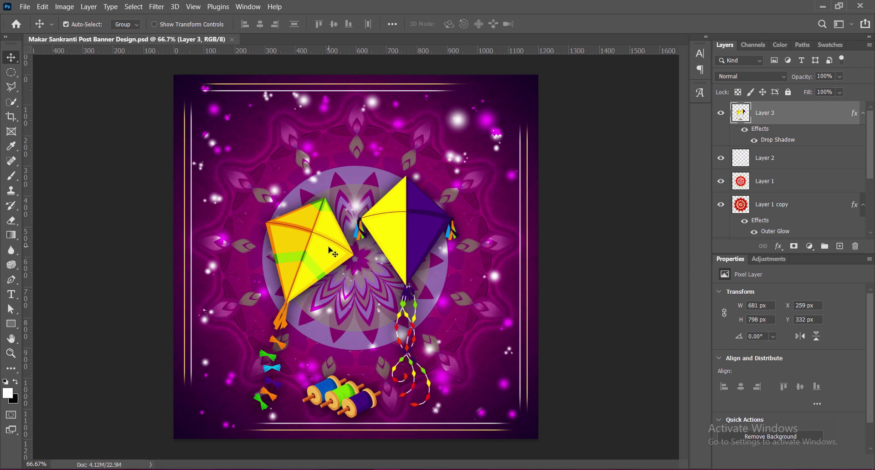
click(65, 6)
click(318, 88)
click(700, 92)
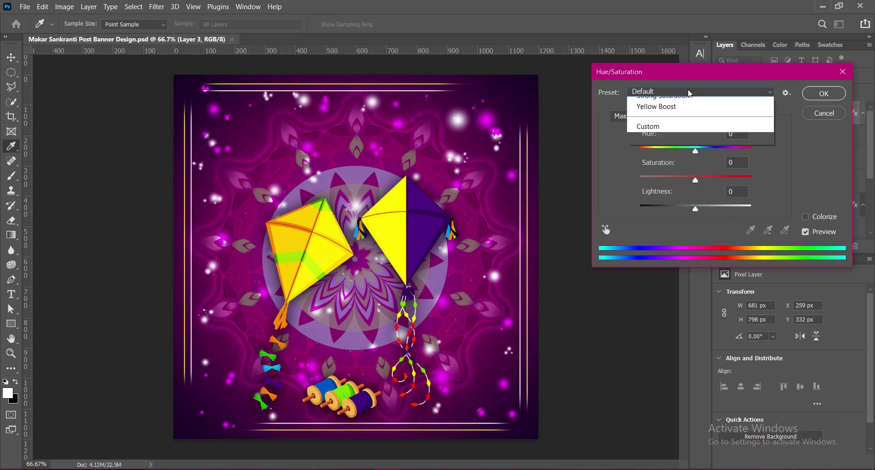
scroll(668, 159, down, 2)
click(667, 190)
click(824, 93)
Step: Brighten the kites with Brightness/Contrast set to 5 and 8
click(65, 7)
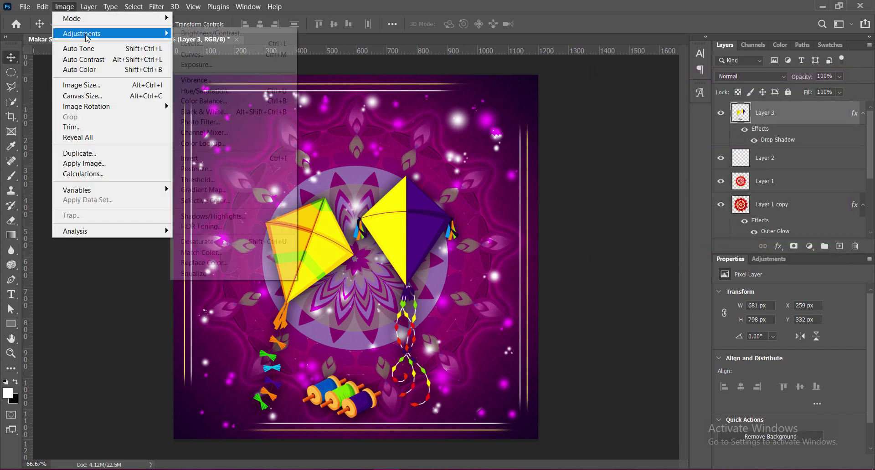
click(319, 33)
drag(691, 72, 693, 72)
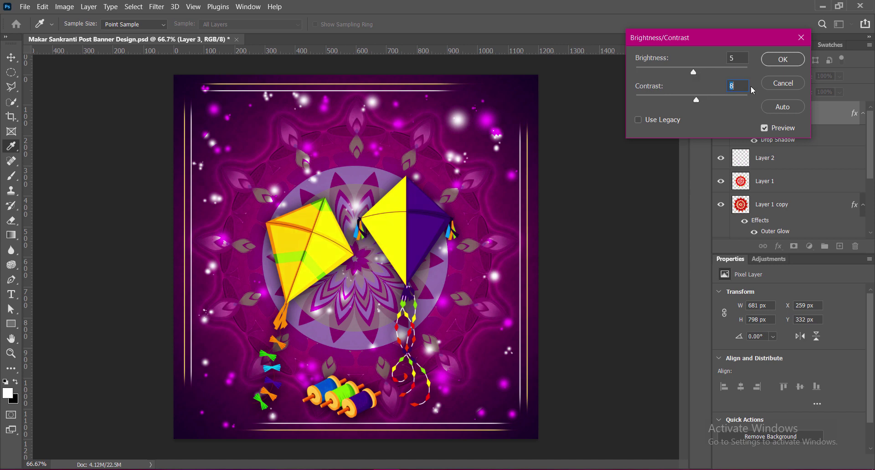
click(783, 83)
Step: Save the banner and paste the laddoo bowl image as Layer 4
key(v)
key(ctrl+s)
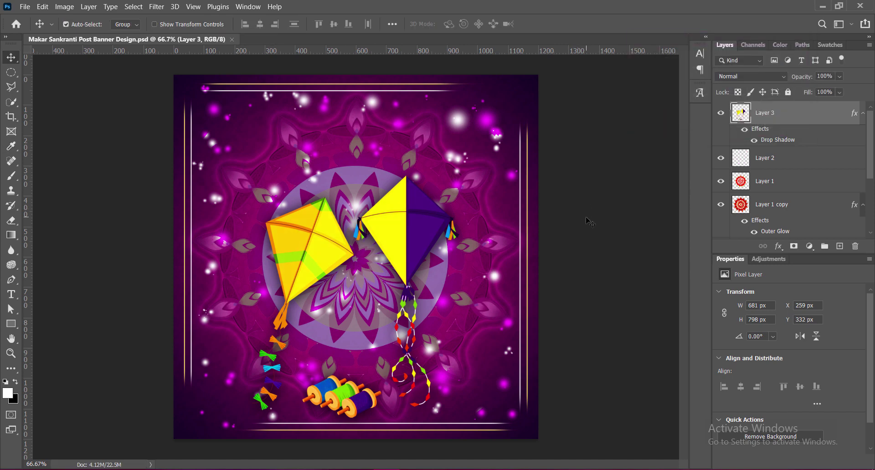
key(ctrl+v)
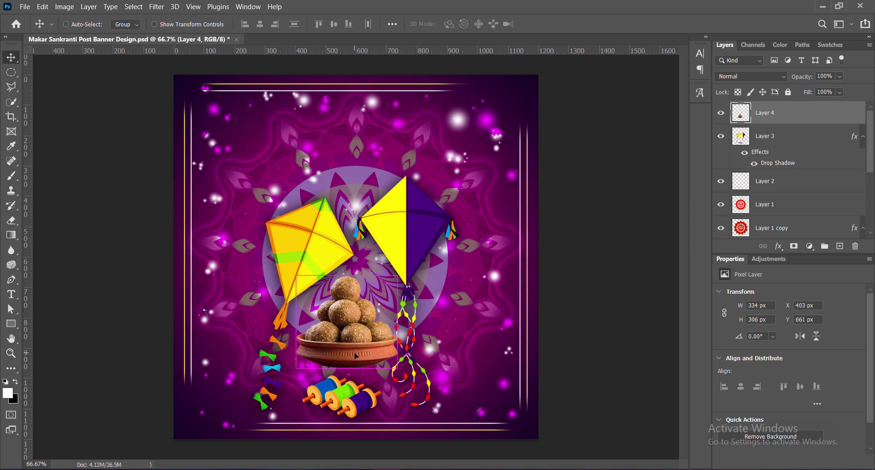
Step: Enlarge the laddoo bowl, shift it lower, and place Layer 4 behind the kites
key(ctrl+t)
mouse_move(396, 367)
mouse_down()
mouse_move(403, 373)
mouse_move(358, 370)
mouse_move(363, 362)
mouse_move(359, 376)
mouse_up()
key(Return)
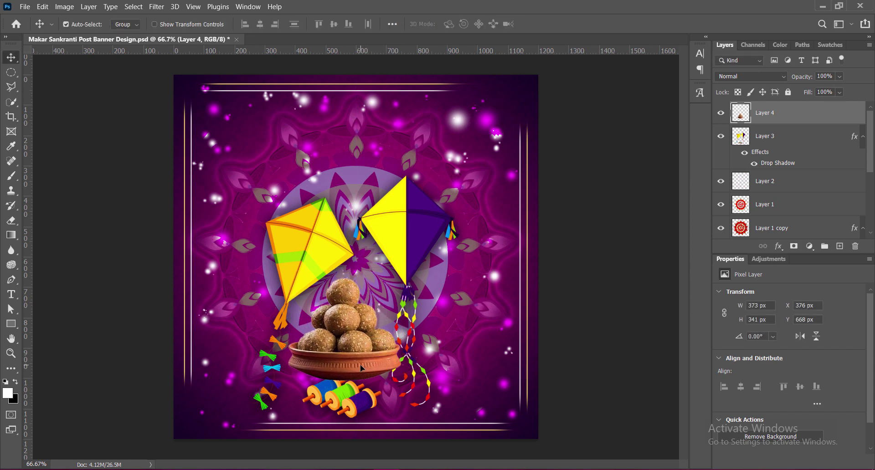
drag(766, 114, 759, 171)
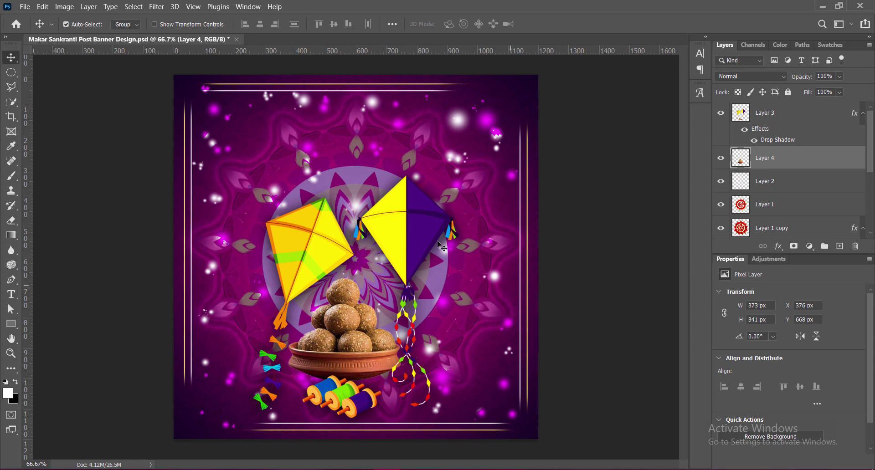
Step: Boost the bowl's vibrance to +100 and its contrast to 100
click(65, 6)
click(191, 73)
text(100)
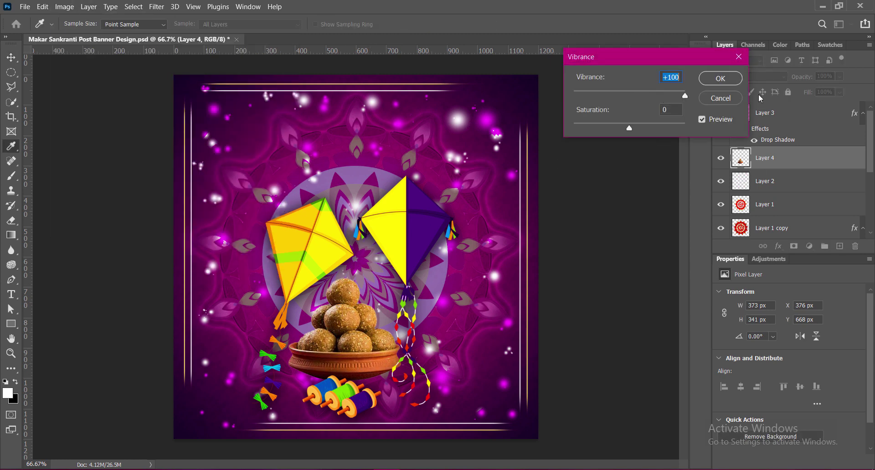
key(Return)
key(alt+i)
key(j)
key(b)
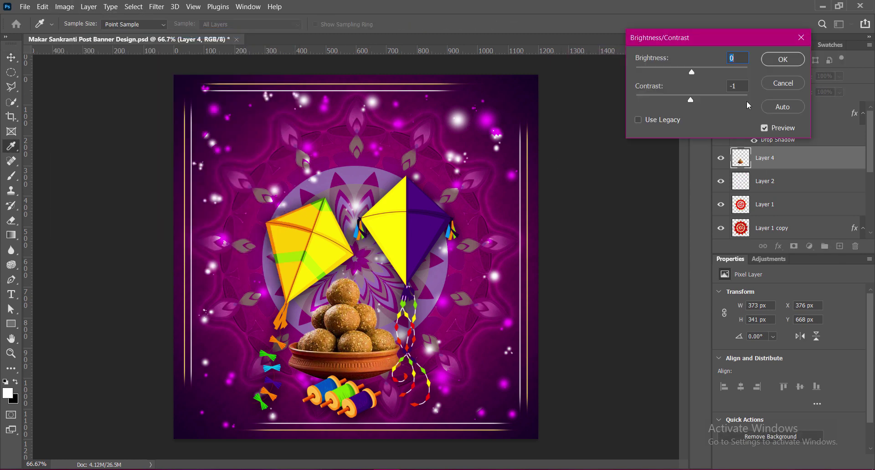
drag(746, 101, 866, 105)
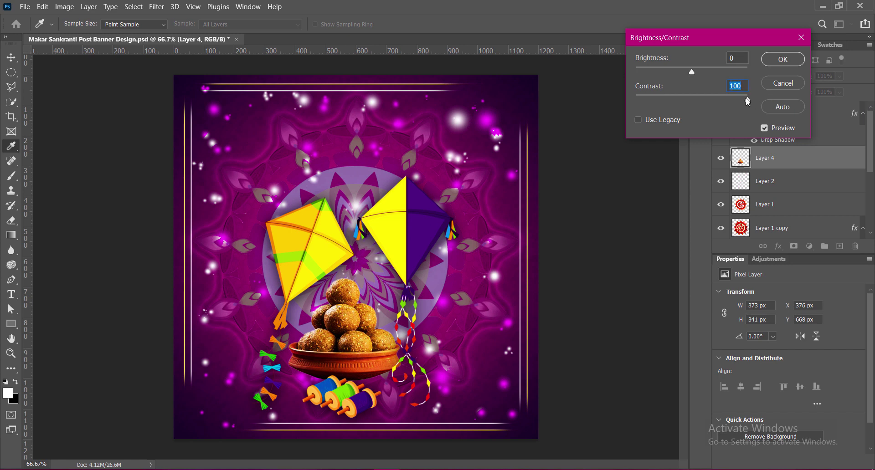
click(770, 62)
Step: Brighten the bowl by raising the Curves midpoint
key(alt+i)
key(j)
key(u)
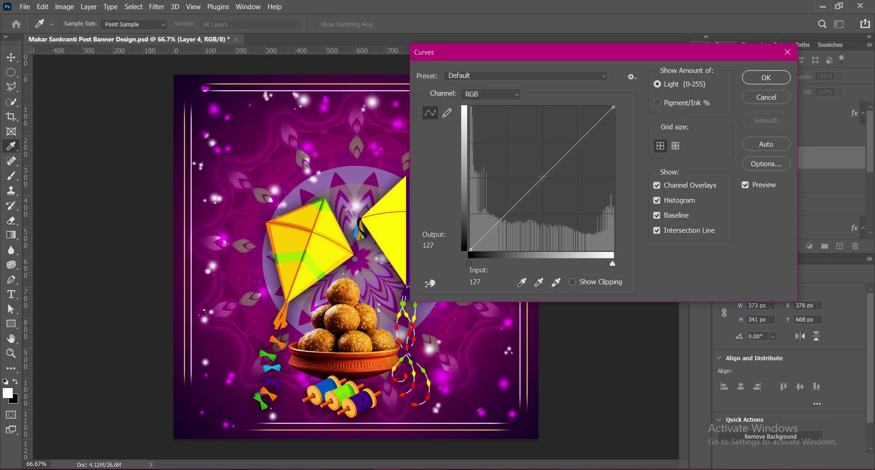
drag(542, 178, 542, 166)
click(750, 80)
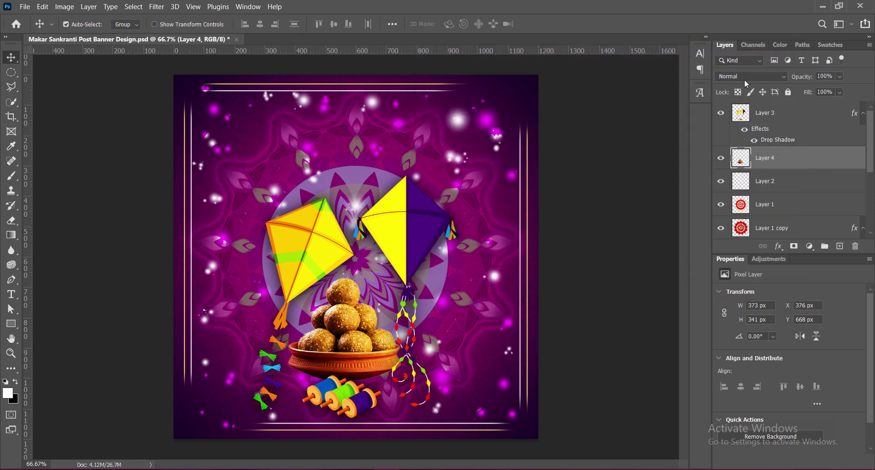
Step: Give the bowl a drop shadow with distance 0 and opacity 75
double_click(745, 161)
click(415, 254)
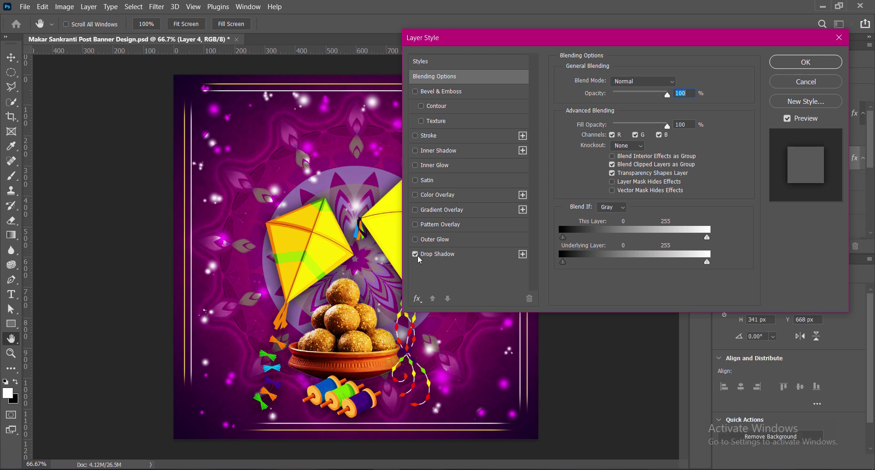
click(437, 254)
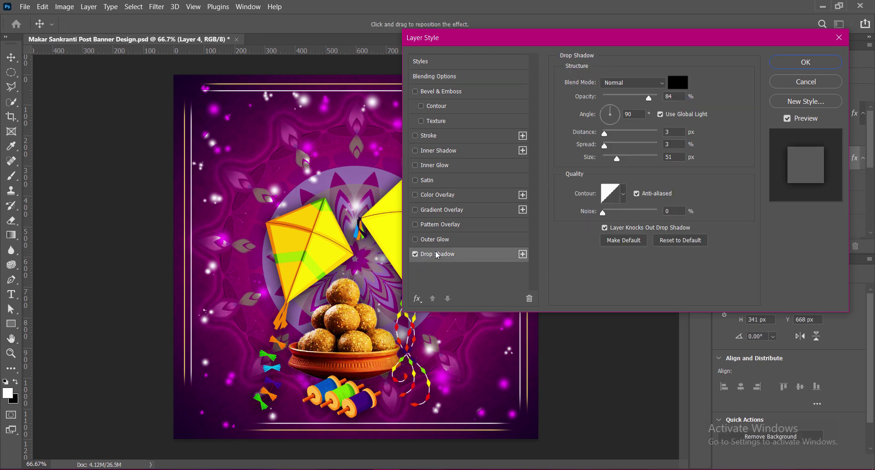
drag(605, 137, 601, 137)
text(75)
click(785, 63)
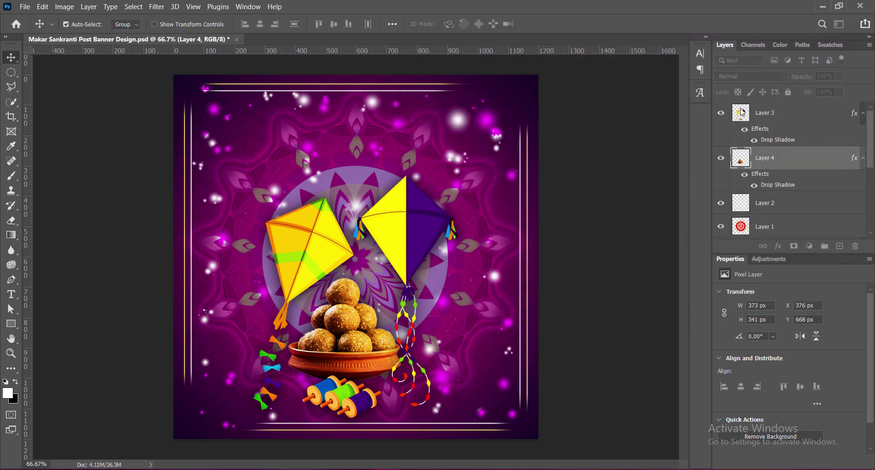
Step: On a new layer, paint a black spot with a Soft Round brush
click(764, 202)
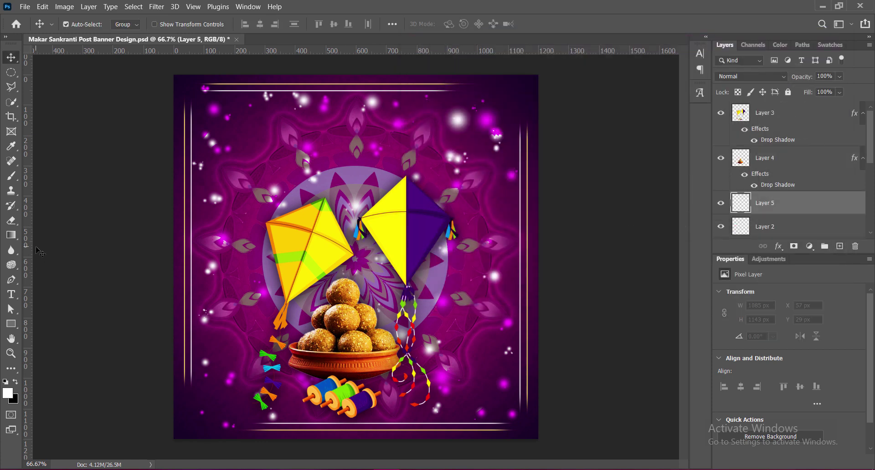
click(11, 175)
right_click(130, 208)
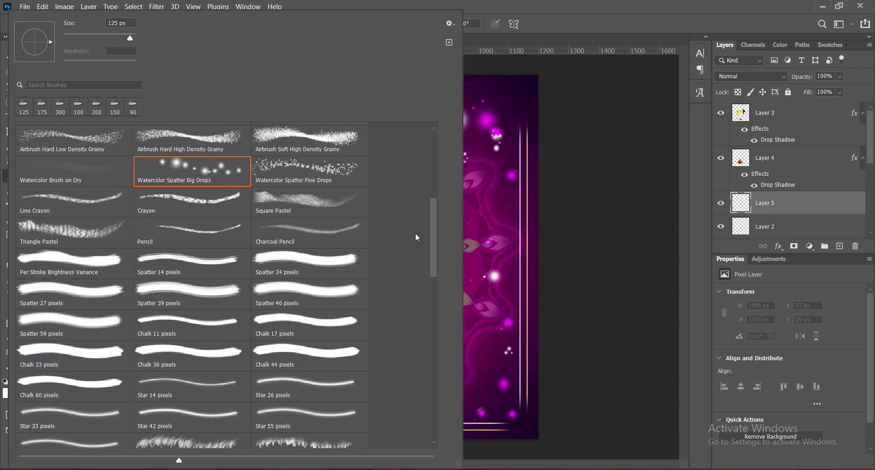
click(305, 134)
click(557, 9)
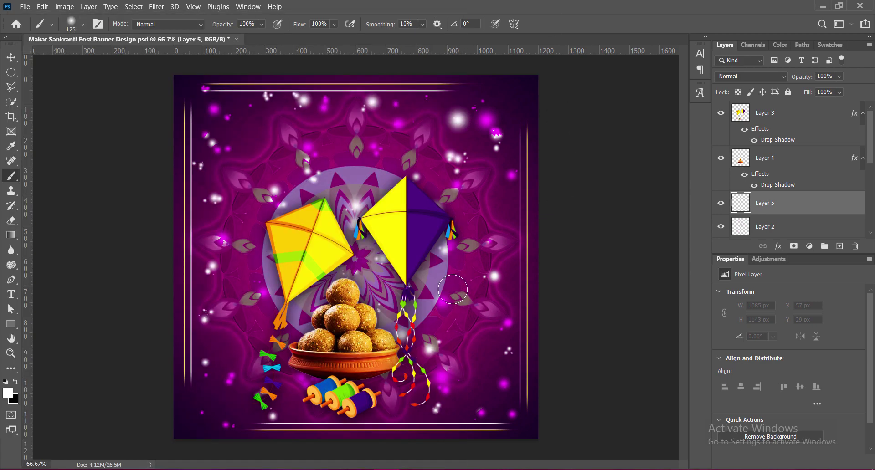
click(17, 382)
click(451, 294)
Step: Squash the spot into a flat 481 × 48 px shadow under the bowl and save
click(12, 58)
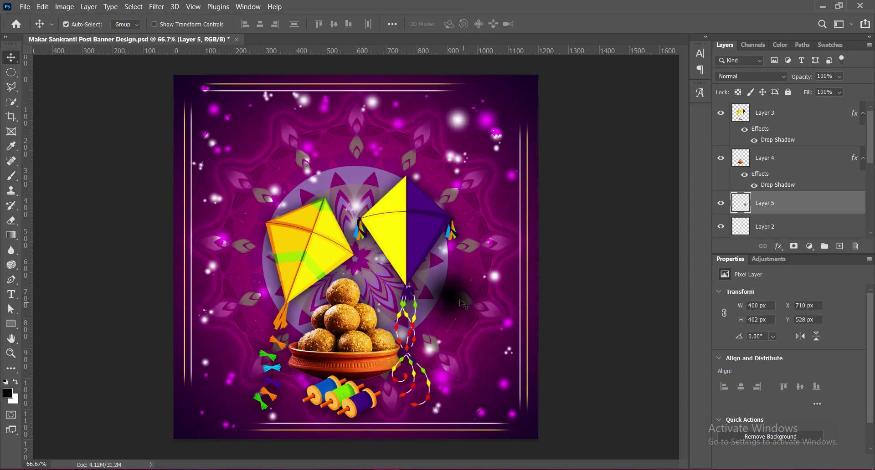
key(ctrl+t)
drag(450, 236, 450, 339)
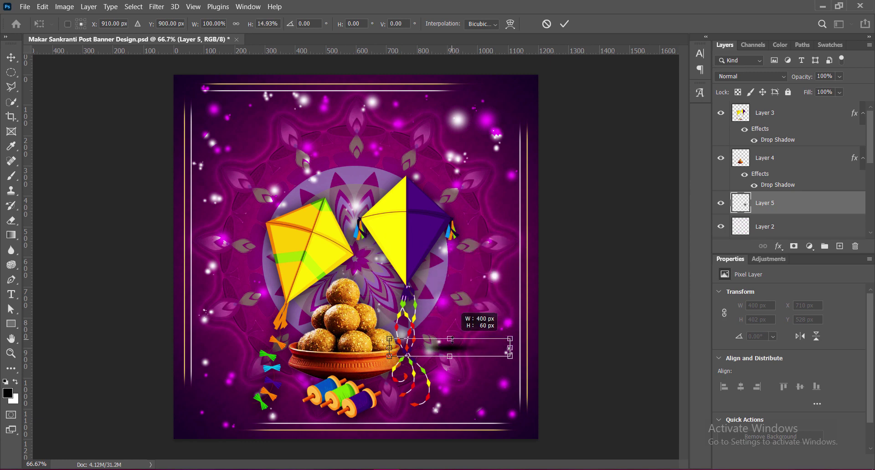
drag(423, 362, 322, 396)
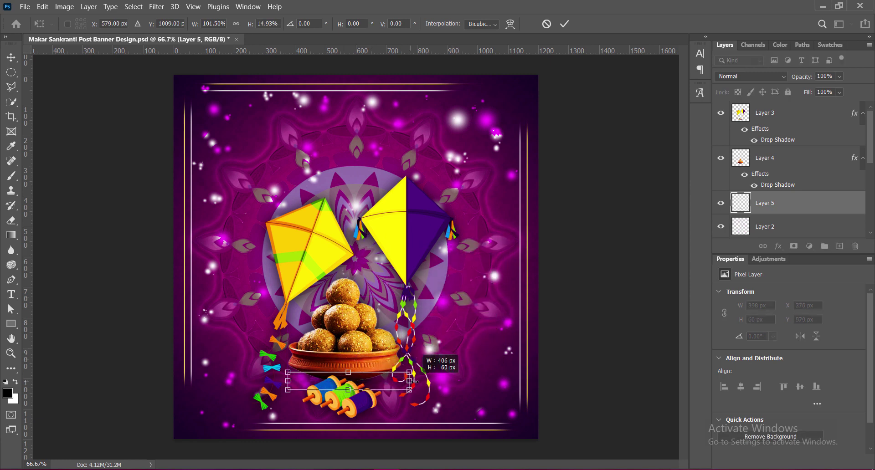
drag(409, 381, 421, 380)
drag(290, 381, 276, 381)
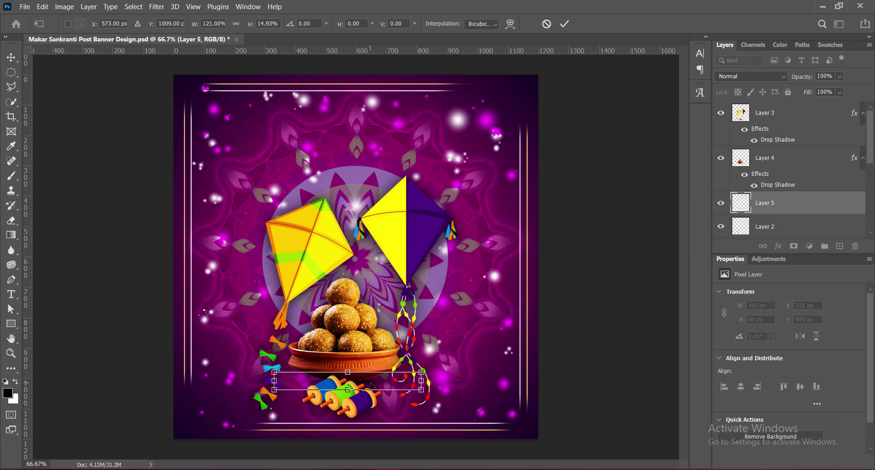
drag(347, 373, 349, 376)
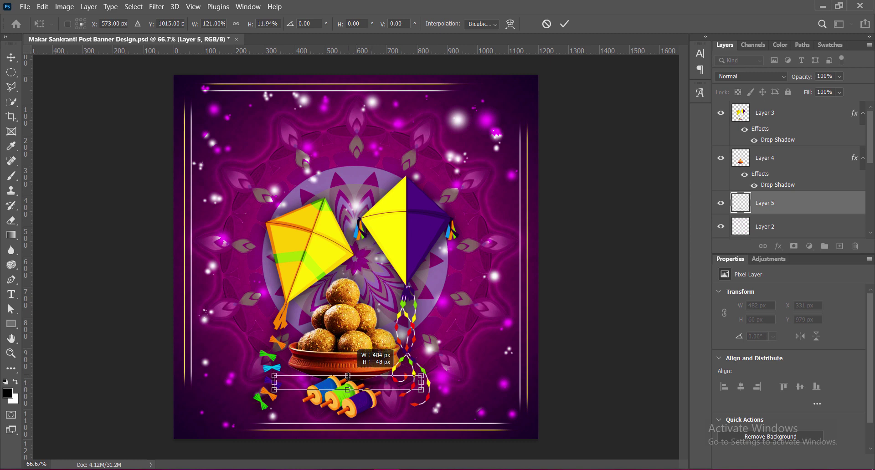
click(564, 23)
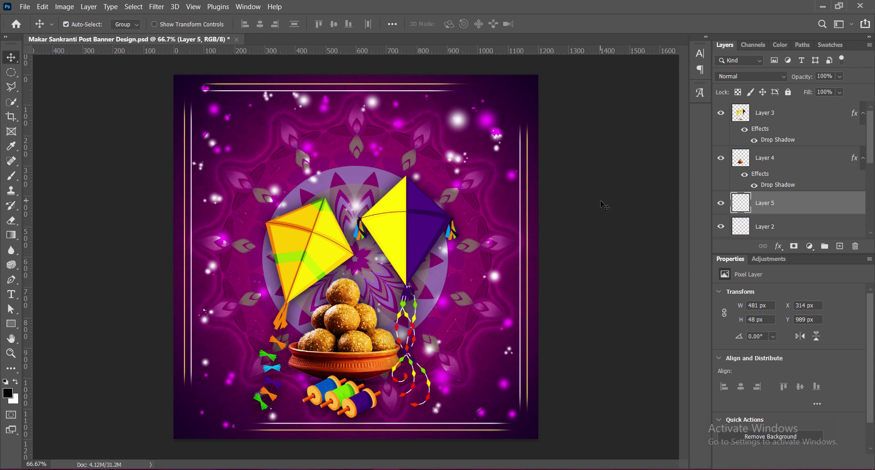
click(595, 265)
key(ctrl+s)
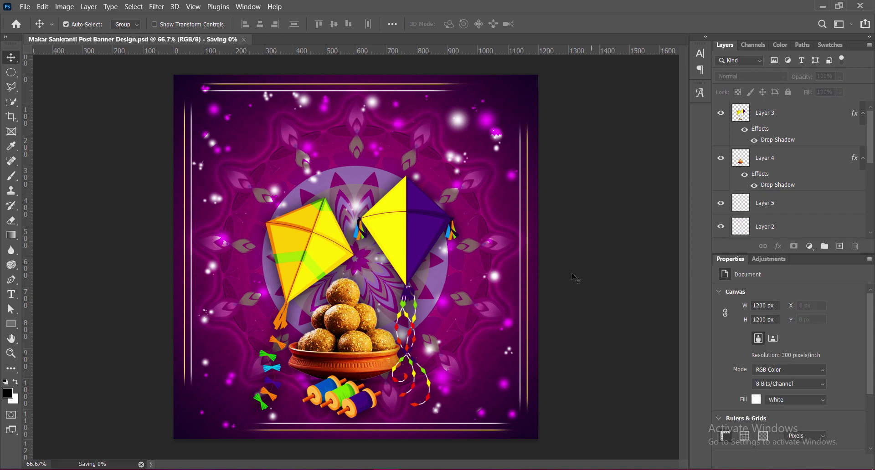
Step: Erase Layer 2 sparkles and glow in the upper-left, upper-right and around the kites with a large eraser
click(217, 112)
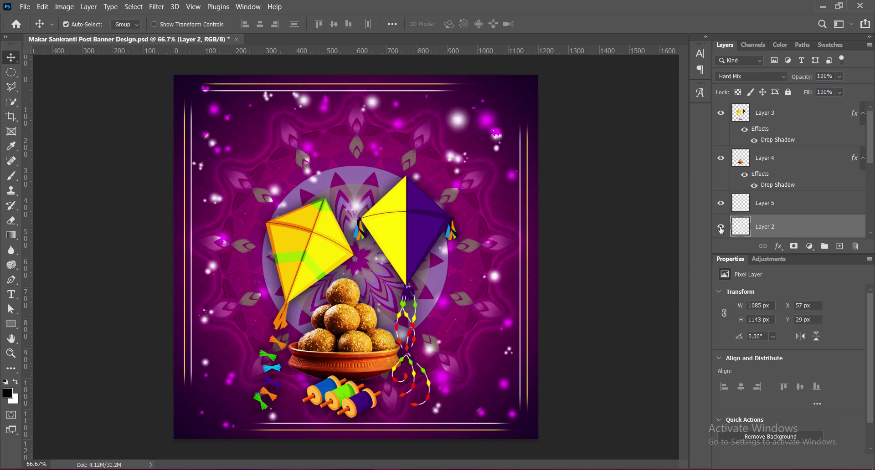
click(12, 221)
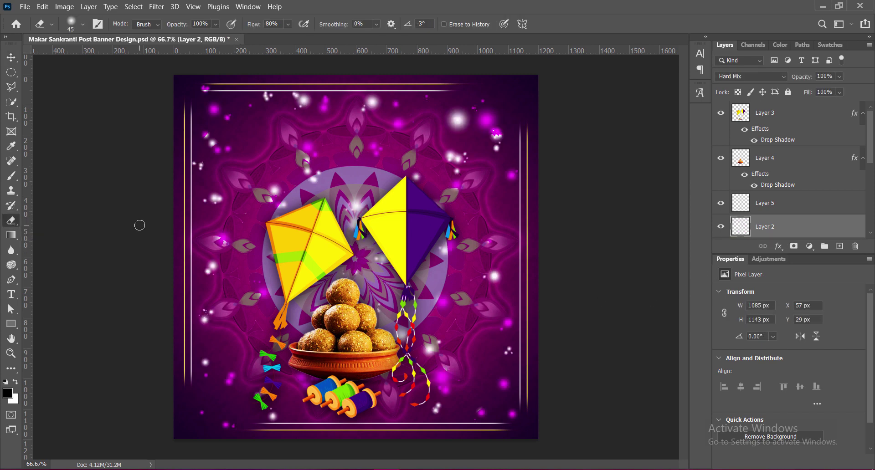
key(bracketright)
key(bracketright)
key(bracketright)
drag(228, 224, 214, 146)
drag(513, 185, 492, 144)
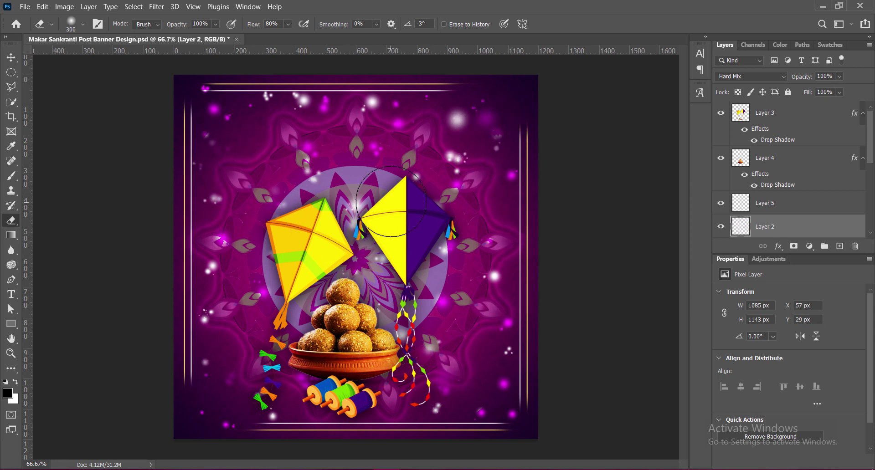
drag(316, 166, 301, 179)
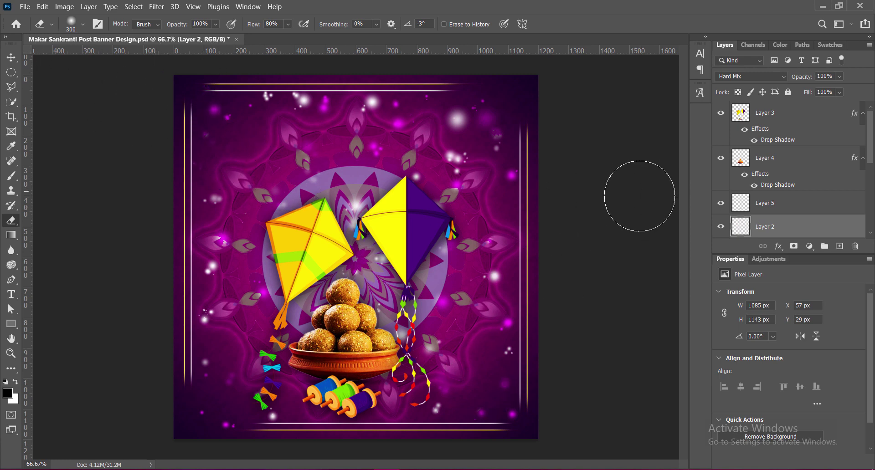
key(v)
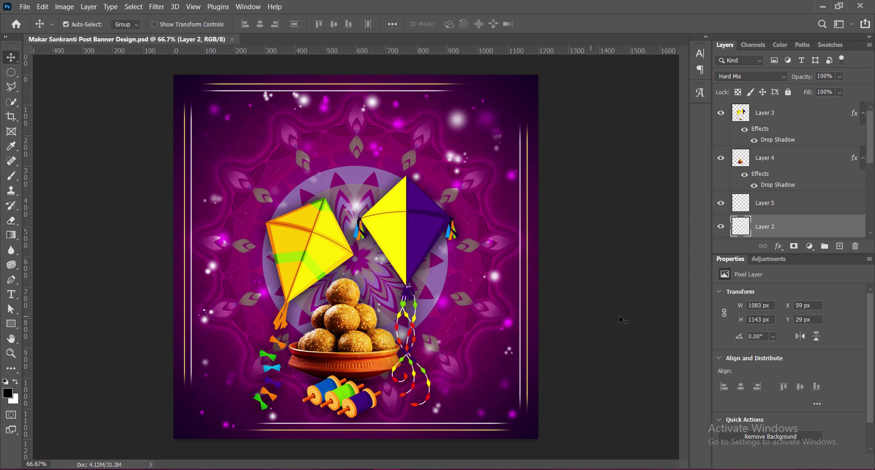
Step: Open and close the Brightness/Contrast and Vibrance dialogs without changes
click(67, 11)
click(246, 34)
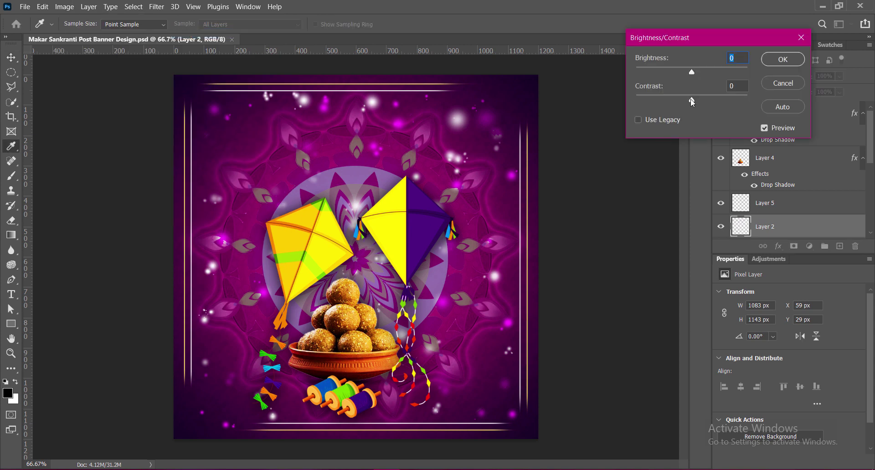
click(783, 60)
click(65, 7)
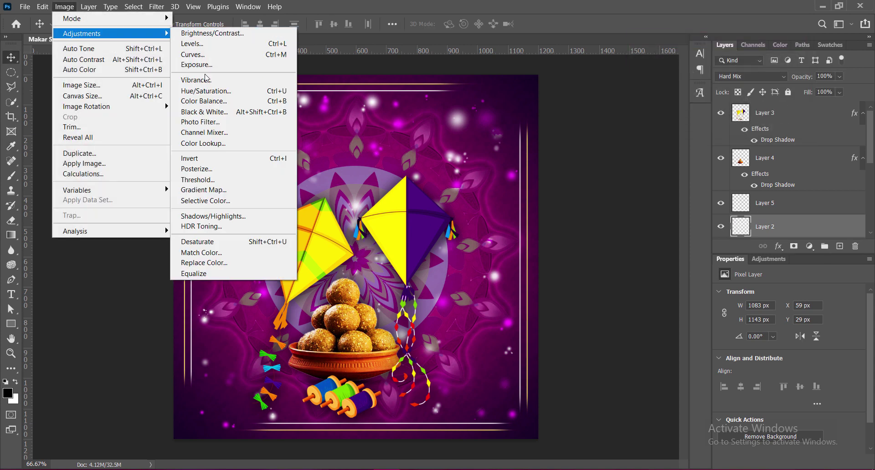
click(310, 76)
click(715, 78)
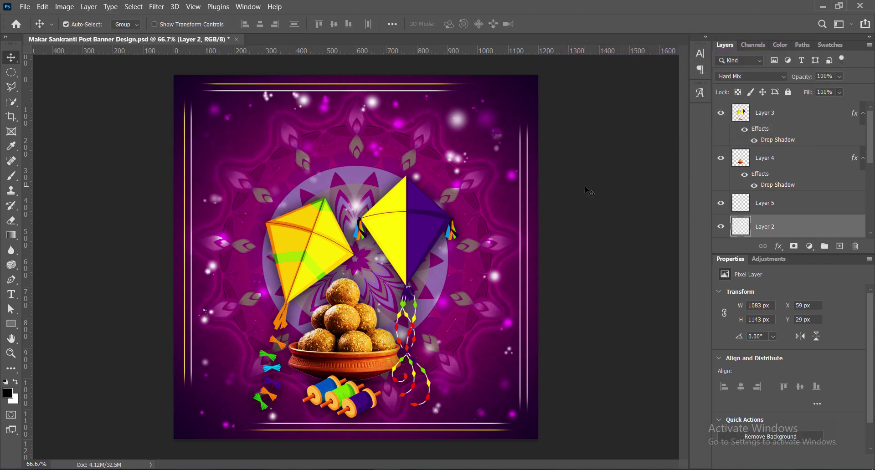
Step: Lift the Curves midpoint from input 128 to output 170 and save
click(64, 6)
click(246, 53)
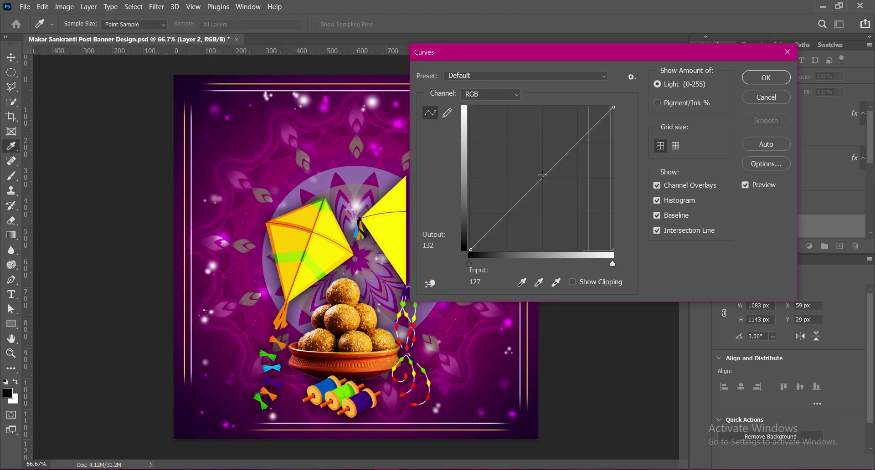
drag(541, 179, 541, 162)
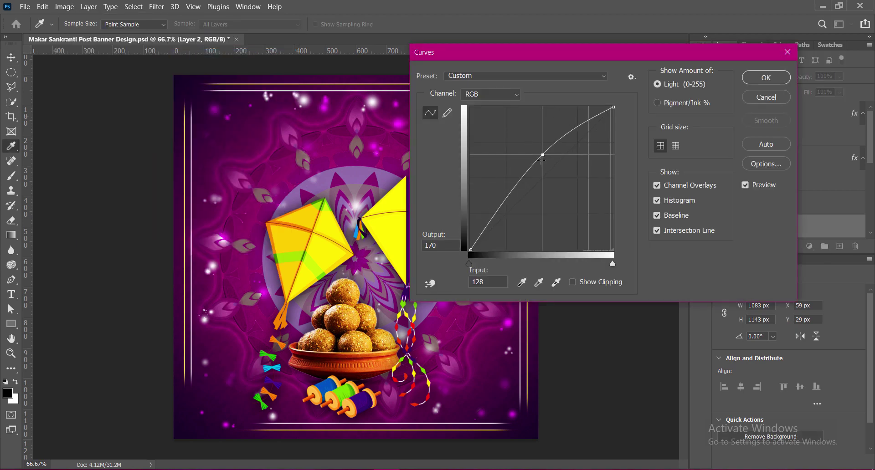
click(765, 77)
key(ctrl+s)
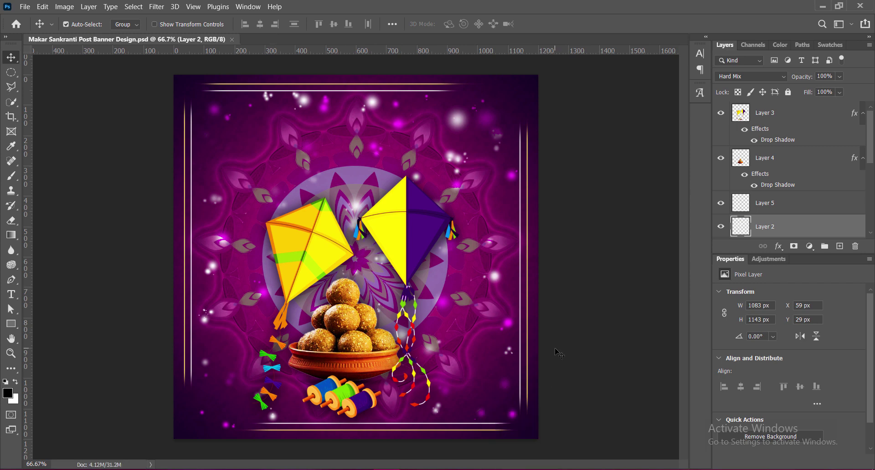
Step: Add a layer above the kites and start white, left-aligned text with tracking 0
click(793, 114)
click(840, 247)
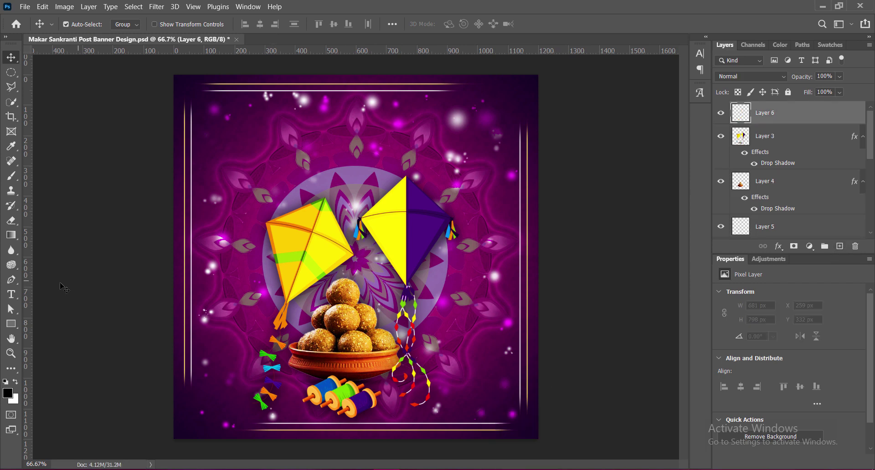
key(t)
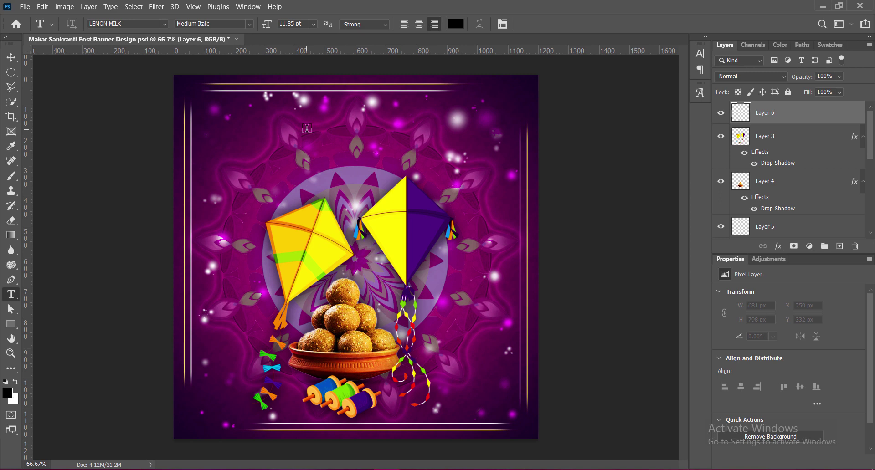
click(308, 124)
click(403, 22)
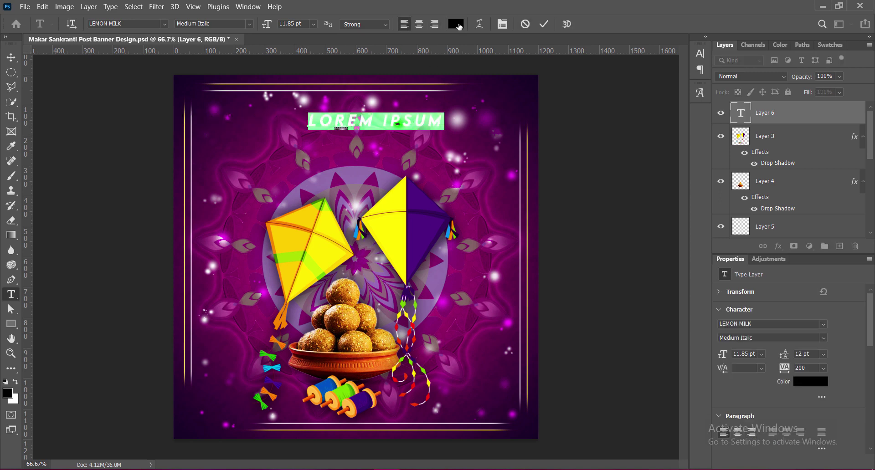
click(456, 24)
click(816, 114)
click(699, 53)
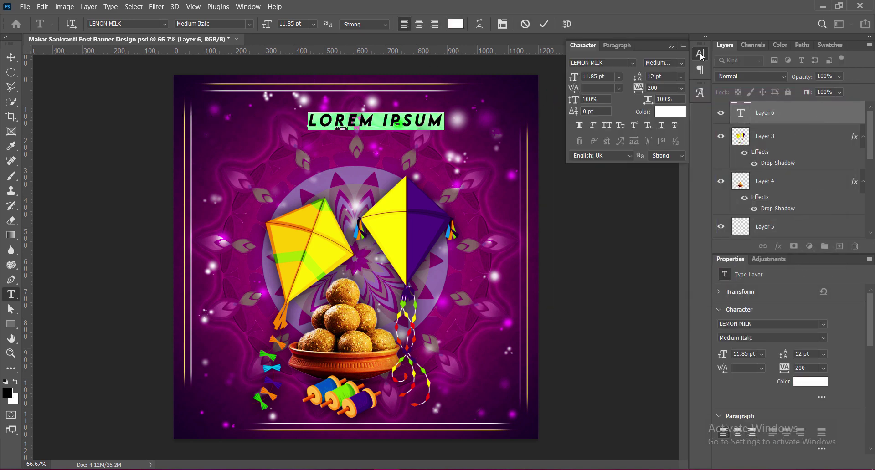
click(680, 88)
click(663, 157)
click(671, 46)
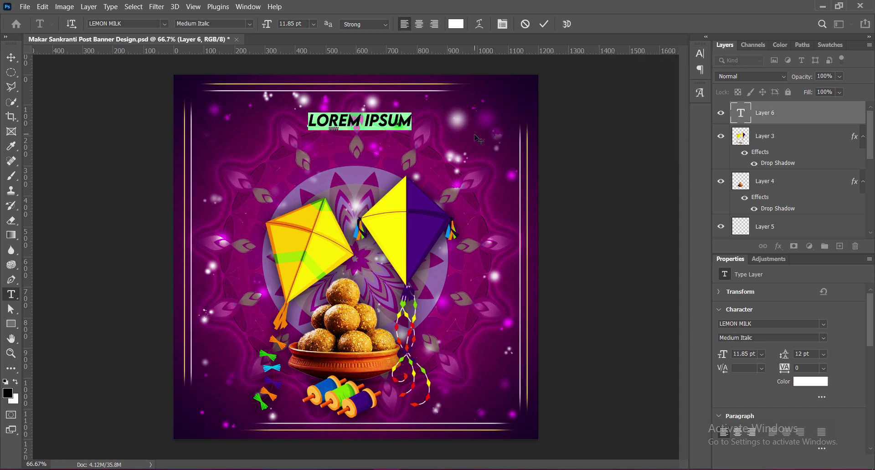
Step: Type 'HAPPY & PROSPEROUS MAKAR SANKRANTI', making MAKAR SANKRANTI bold italic, 18 pt, yellow
text(HAPPY)
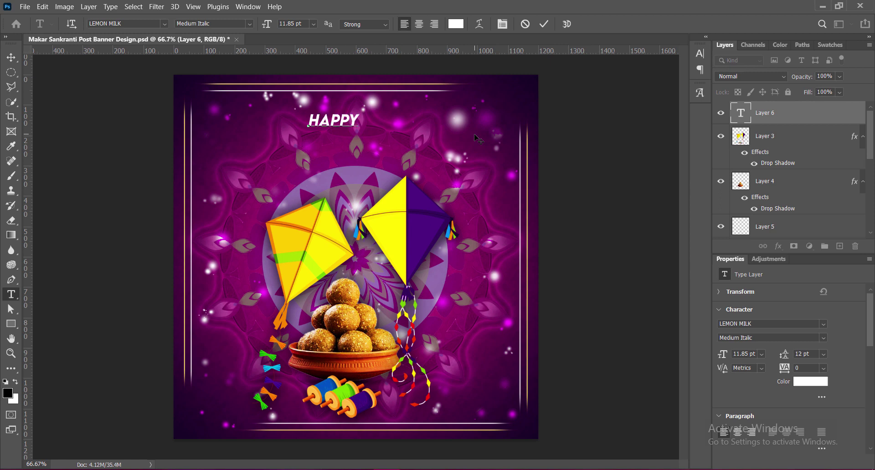
text( & PROSPER)
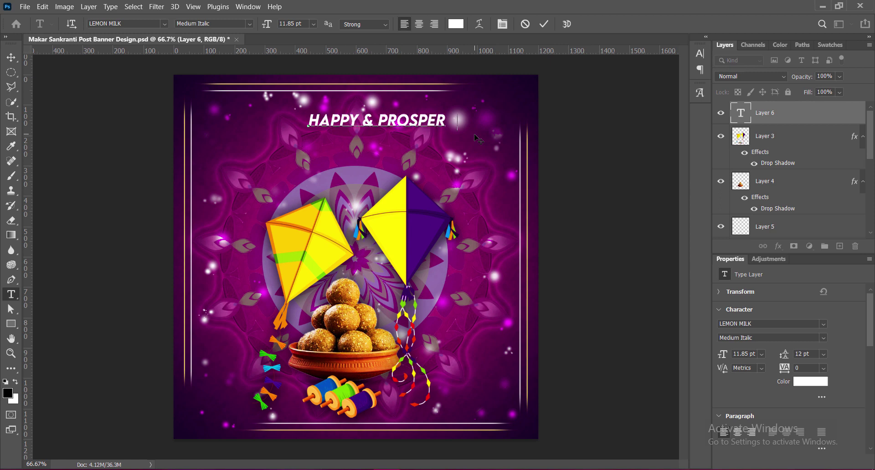
text(OUS )
text(MAKA)
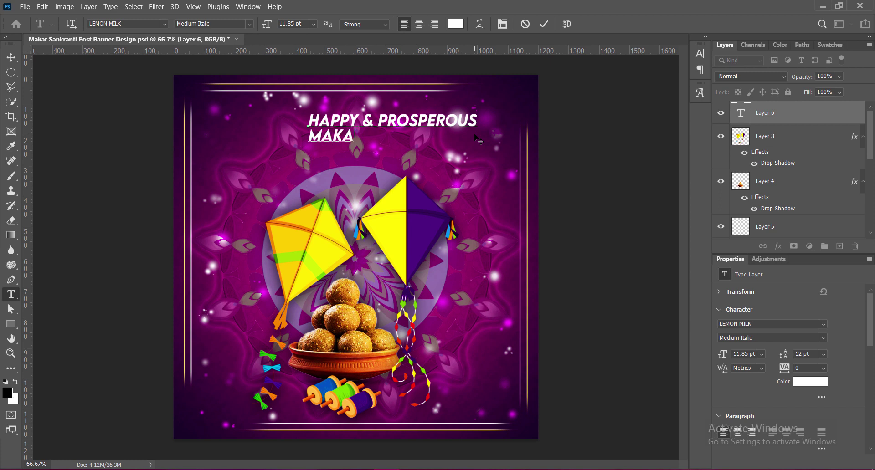
text(R SANKRANTI)
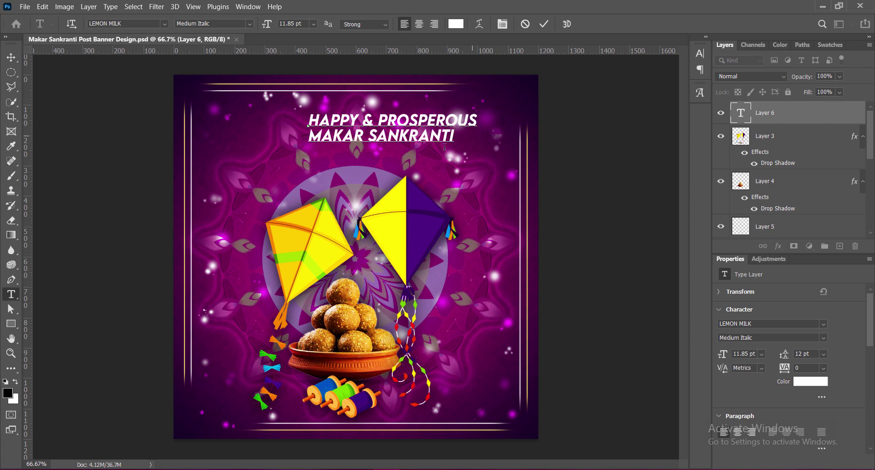
key(ctrl+a)
click(214, 23)
click(196, 98)
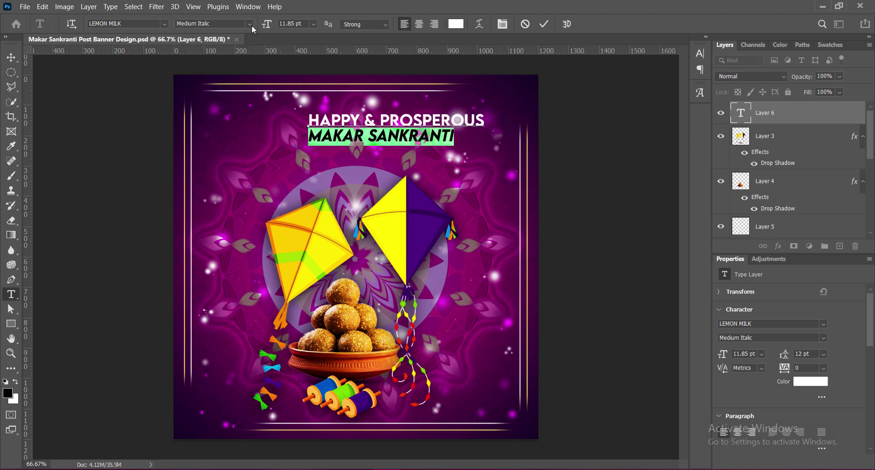
click(312, 24)
click(291, 96)
click(699, 53)
click(647, 116)
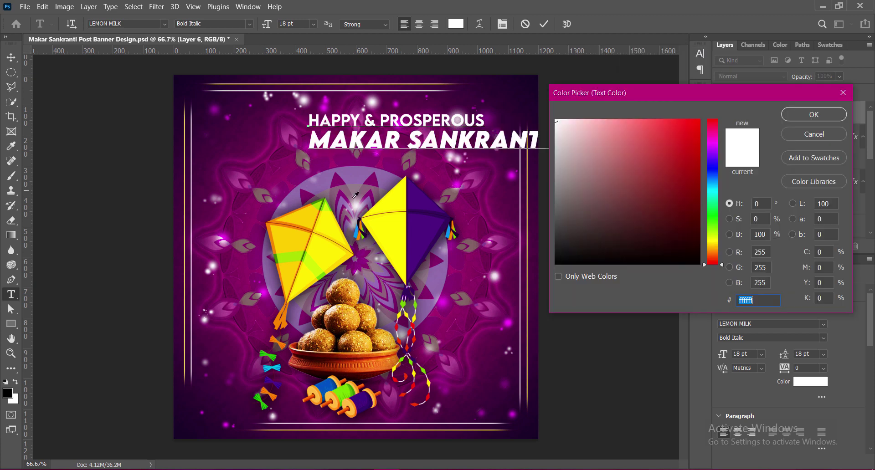
click(711, 240)
click(856, 114)
Step: Move the heading to the top-left and increase line spacing above MAKAR SANKRANTI
key(v)
drag(469, 148, 413, 139)
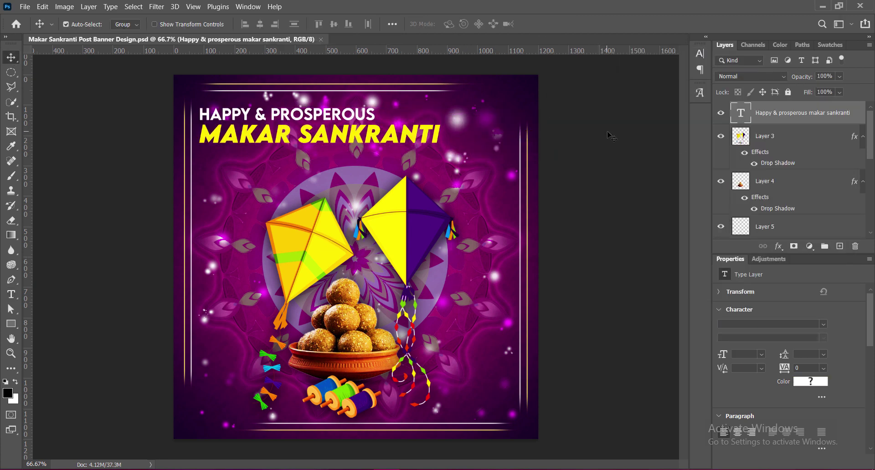
double_click(744, 114)
click(699, 53)
drag(199, 135, 440, 135)
click(699, 53)
click(680, 76)
click(656, 168)
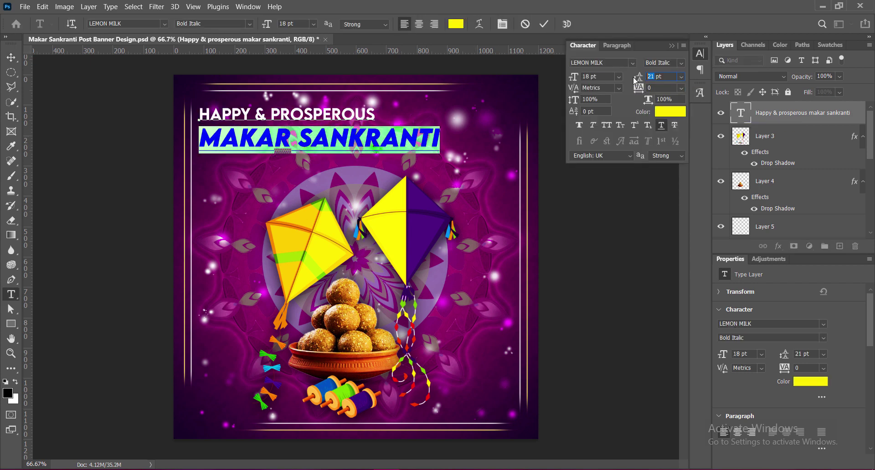
click(671, 46)
key(ctrl+Return)
key(v)
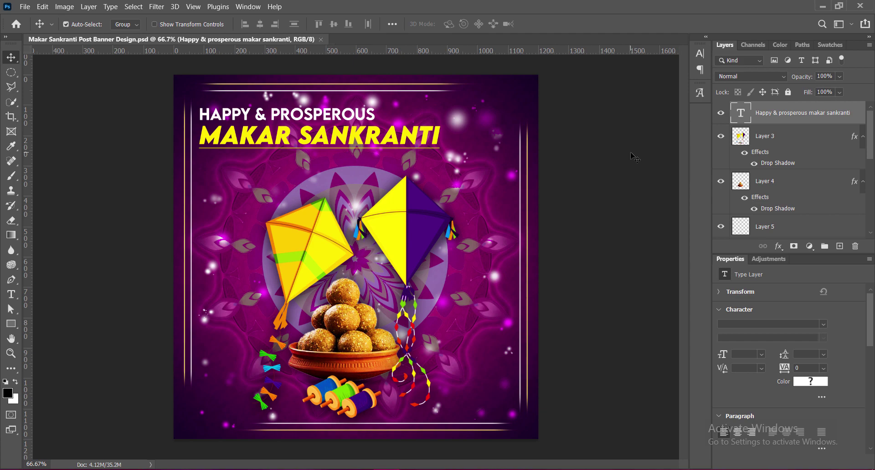
Step: Give the heading two drop shadows (size 120, then 3) and add a new top layer
double_click(857, 113)
click(438, 254)
click(668, 158)
text(120)
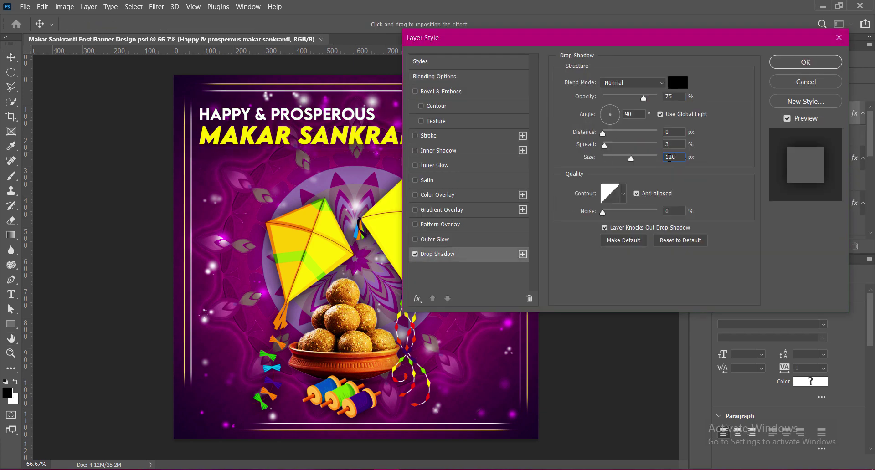
click(787, 68)
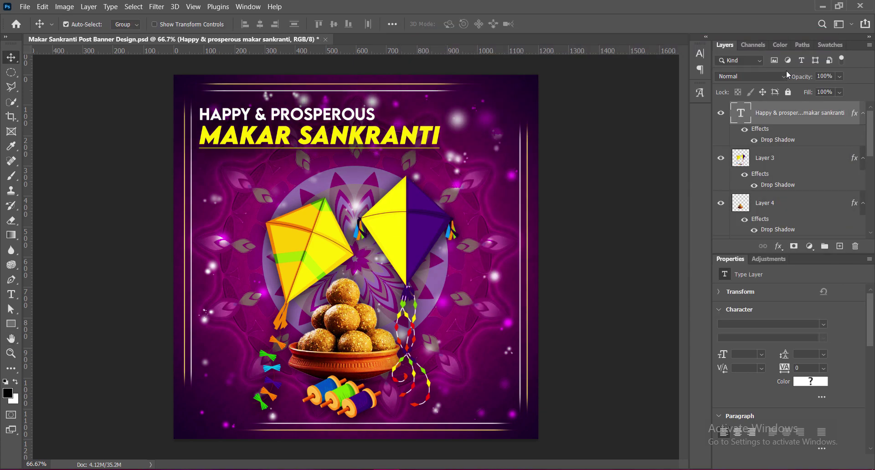
right_click(740, 117)
click(756, 121)
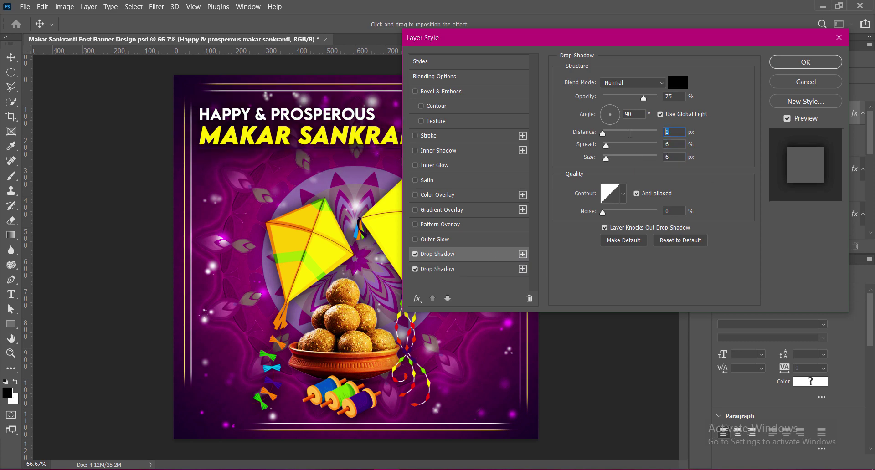
text(3)
key(Return)
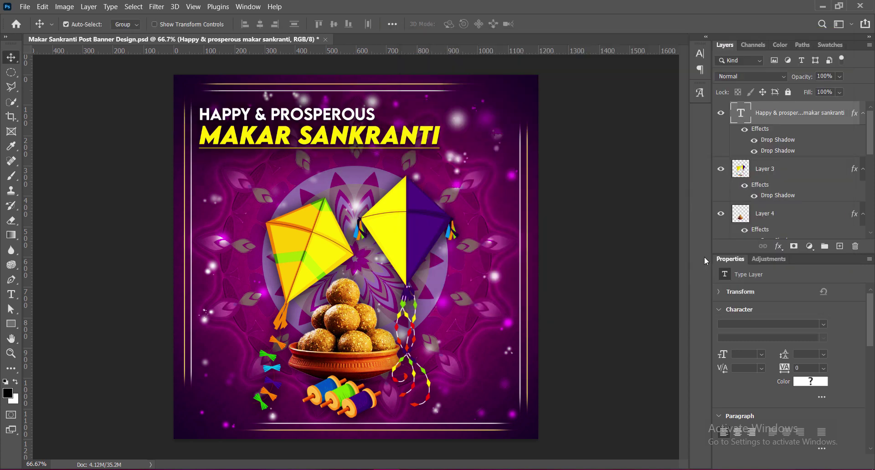
key(ctrl+shift+alt+n)
Step: Paste the subtitle sentence as a new text line below the heading in regular weight
click(11, 294)
click(214, 166)
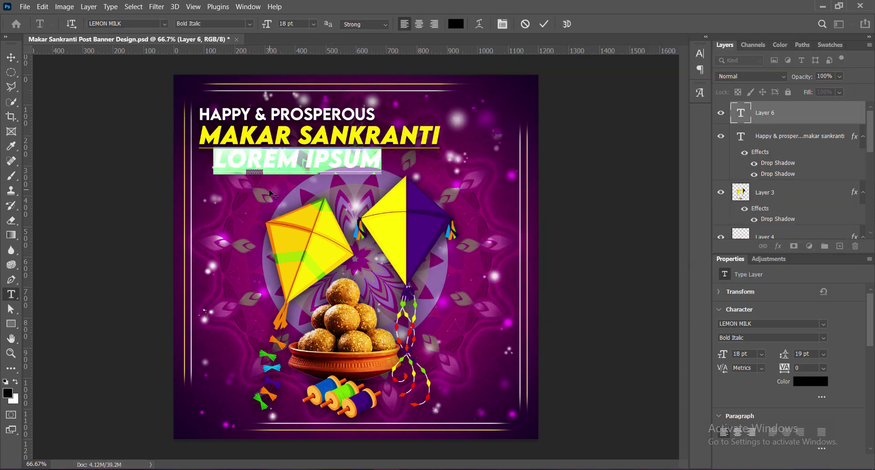
key(ctrl+v)
key(ctrl+a)
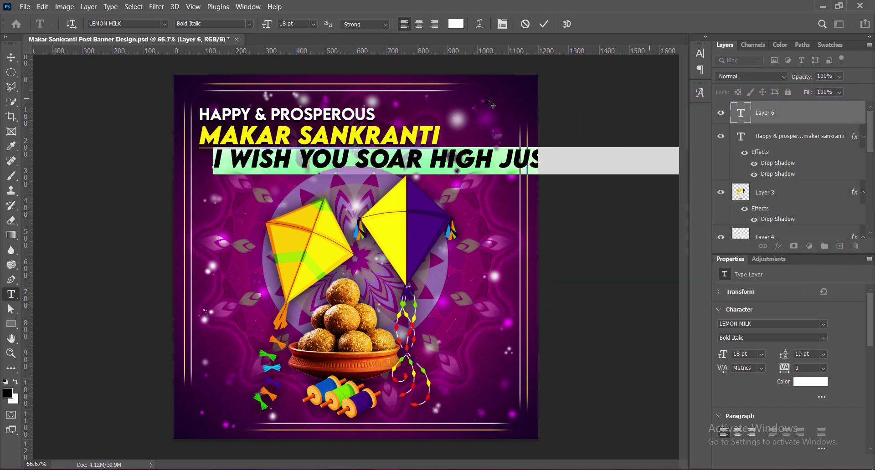
click(385, 24)
click(360, 73)
Step: Set the subtitle to Smooth anti-aliasing and shrink it to 6 pt
click(249, 23)
click(237, 51)
click(313, 24)
click(302, 67)
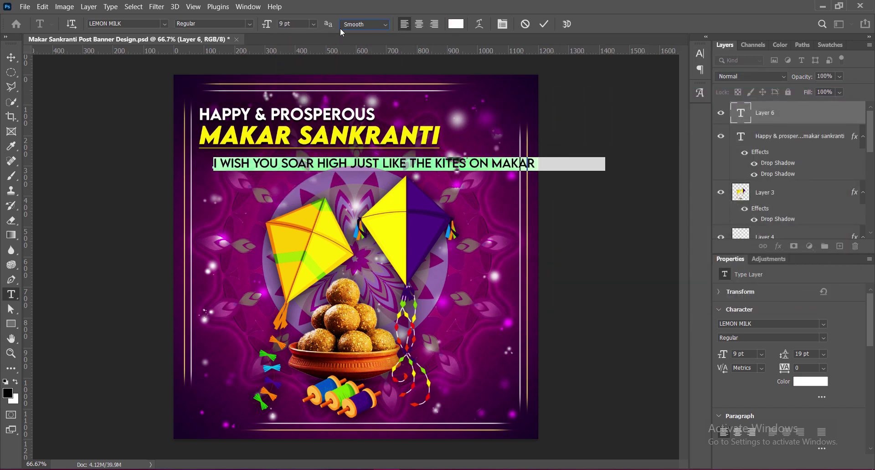
click(313, 23)
click(296, 37)
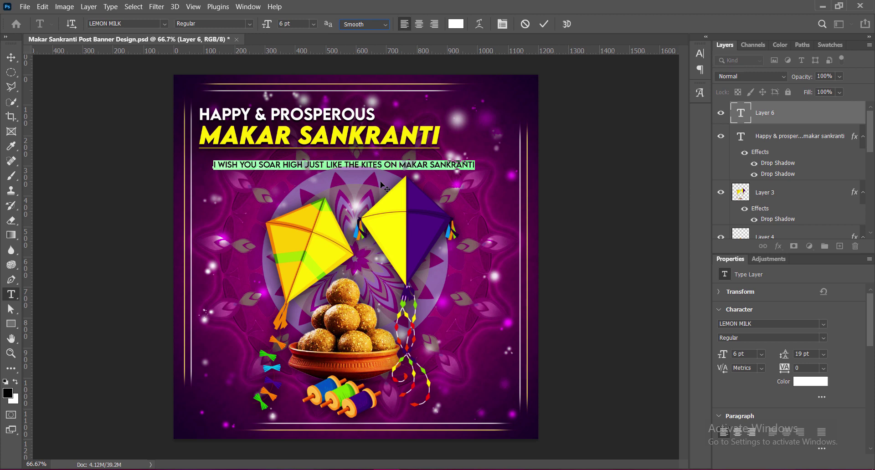
Step: Break the subtitle after THE, making 'KITES ON MAKAR SANKRANTI' a medium italic second line
click(382, 185)
key(Return)
shift+click(348, 187)
click(249, 24)
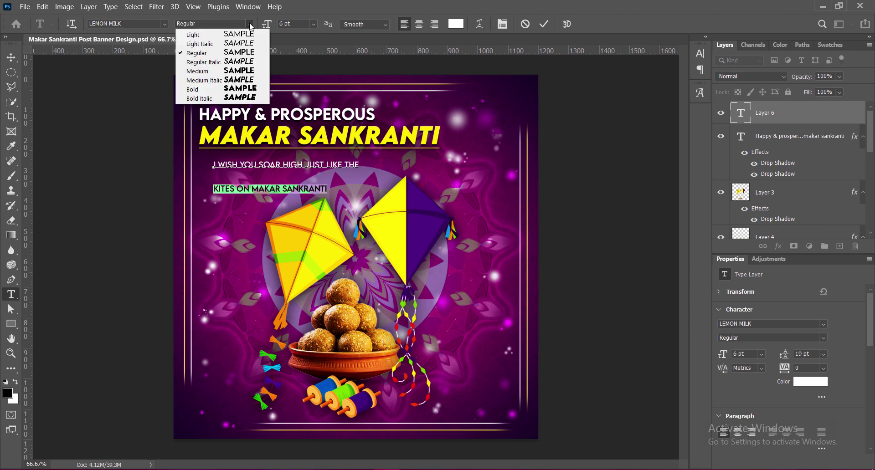
click(191, 81)
scroll(384, 26, up, 1)
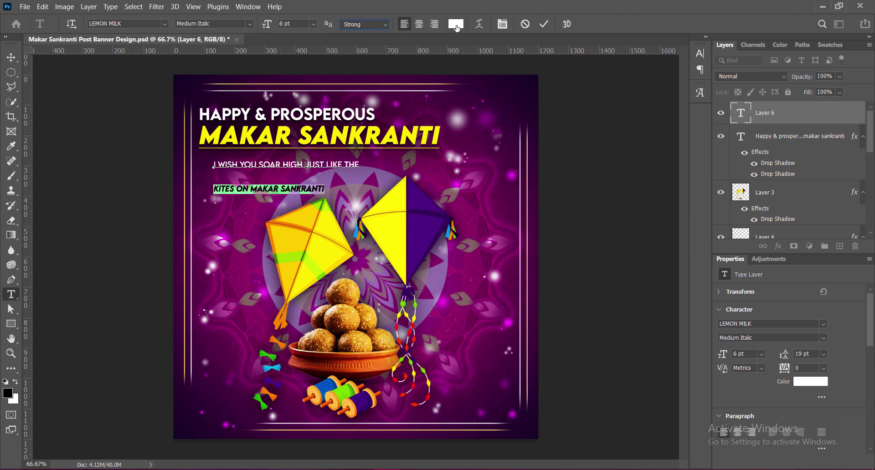
Step: Colour MAKAR SANKRANTI yellow and make SOAR HIGH bold yellow
click(456, 26)
click(801, 118)
click(276, 164)
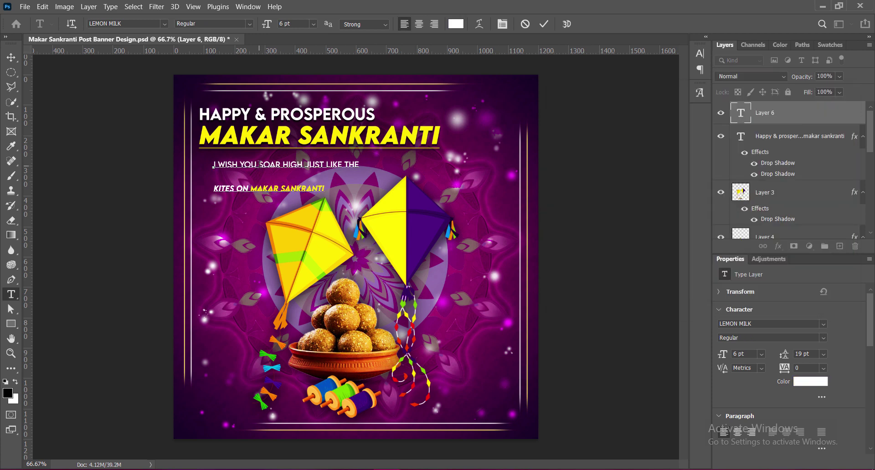
drag(259, 164, 306, 164)
click(249, 23)
click(191, 82)
click(456, 23)
click(812, 113)
Step: Set the whole subtitle to 9 pt with 12 pt line spacing and commit it
drag(213, 164, 278, 188)
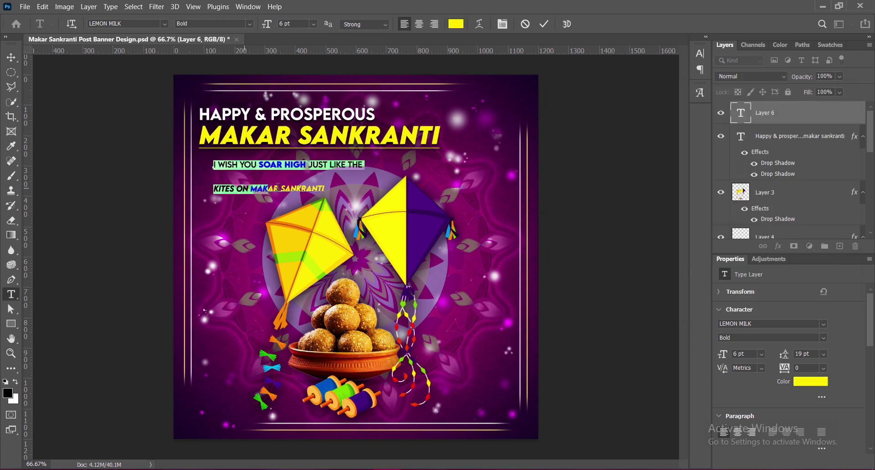
click(700, 54)
click(665, 116)
click(313, 24)
click(296, 51)
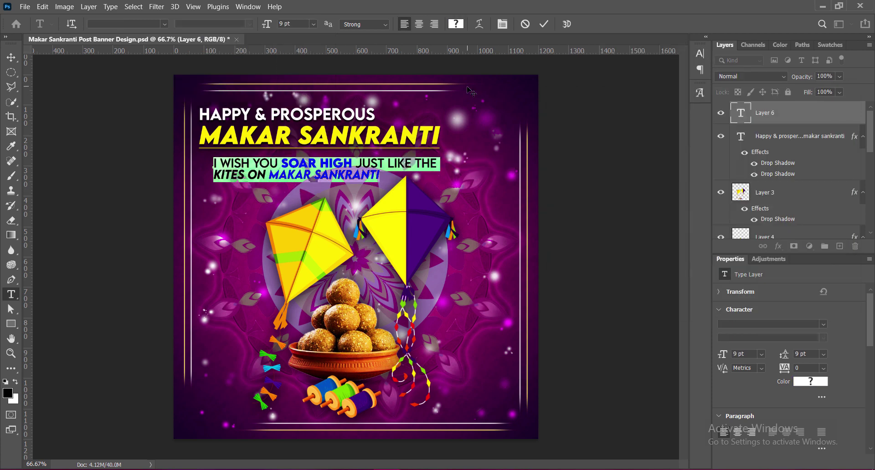
click(699, 53)
click(665, 116)
click(543, 23)
key(v)
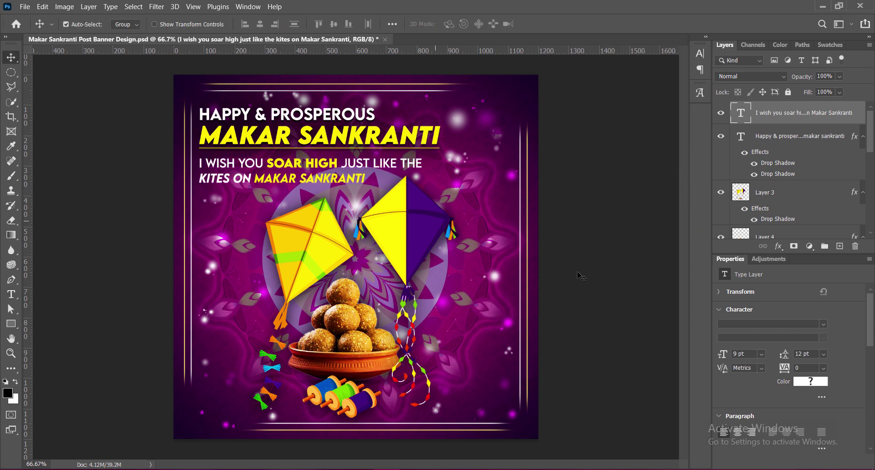
Step: Widen the subtitle's letter tracking to 100
double_click(389, 170)
click(700, 54)
click(668, 125)
click(656, 182)
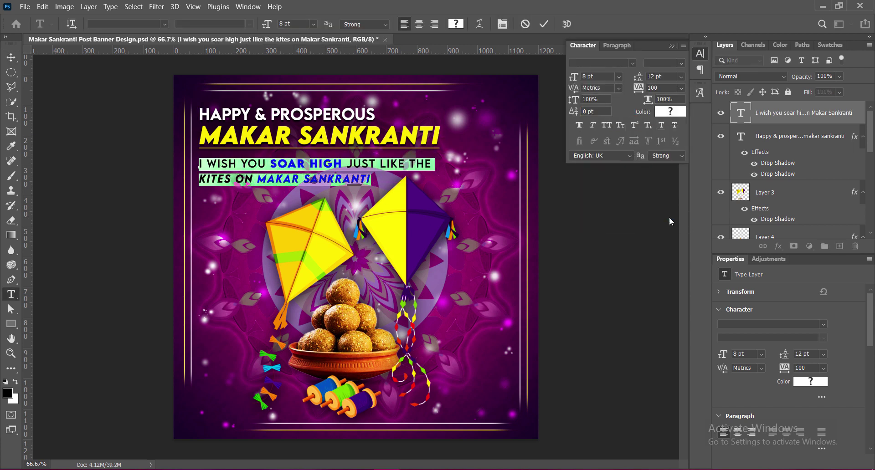
click(699, 53)
key(ctrl+Return)
Step: Give the subtitle a subtle drop shadow (distance 4, size 3) and paste in the PMC Galaxy logo
double_click(859, 118)
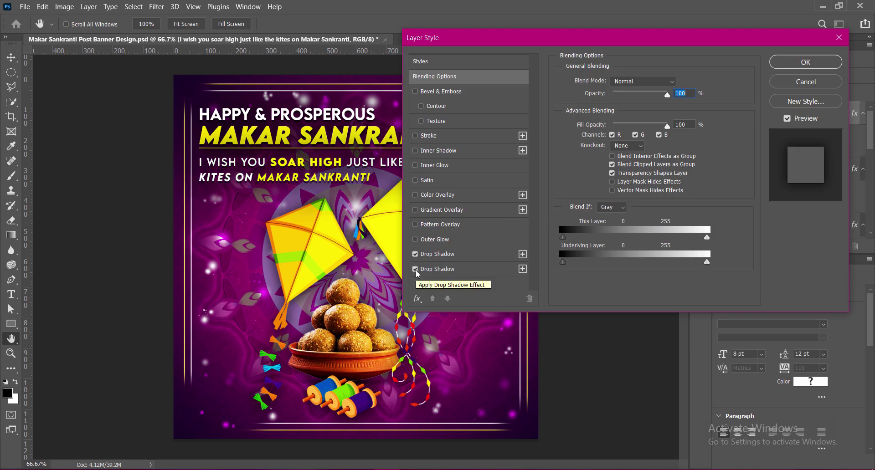
click(414, 269)
click(428, 254)
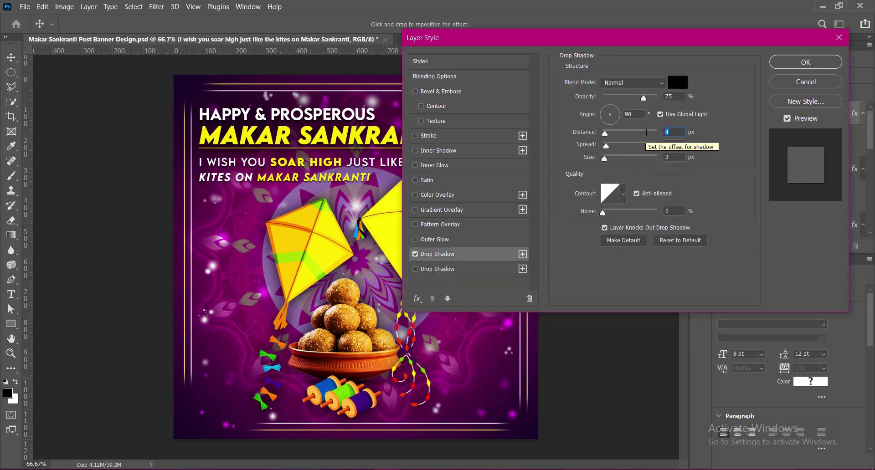
key(Return)
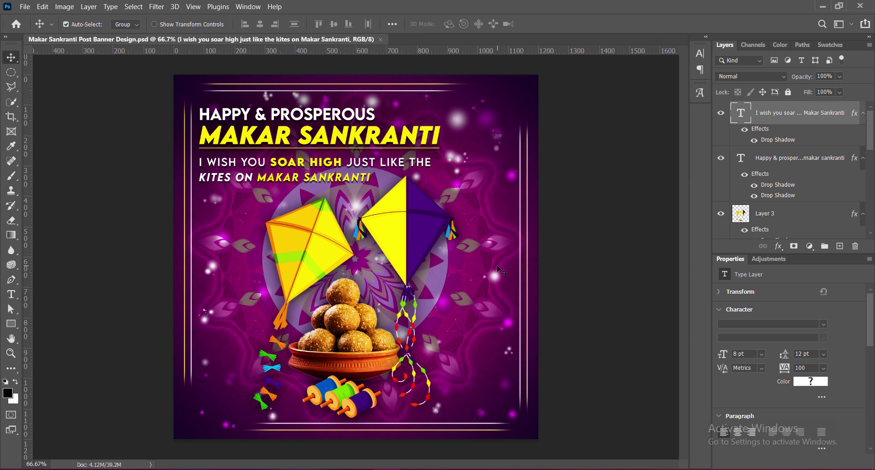
key(ctrl+v)
Step: Move the PMC Galaxy logo group into the banner's bottom-right corner
drag(492, 288, 485, 358)
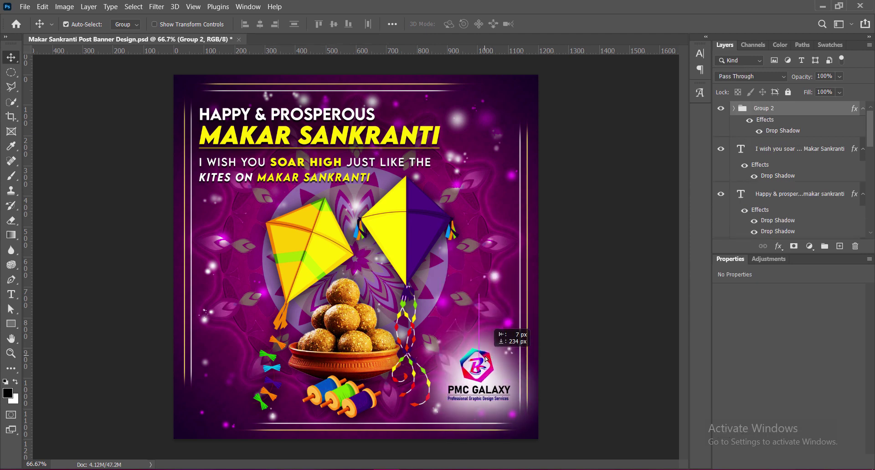
key(Left)
key(Left)
key(Left)
key(Down)
key(Down)
key(Down)
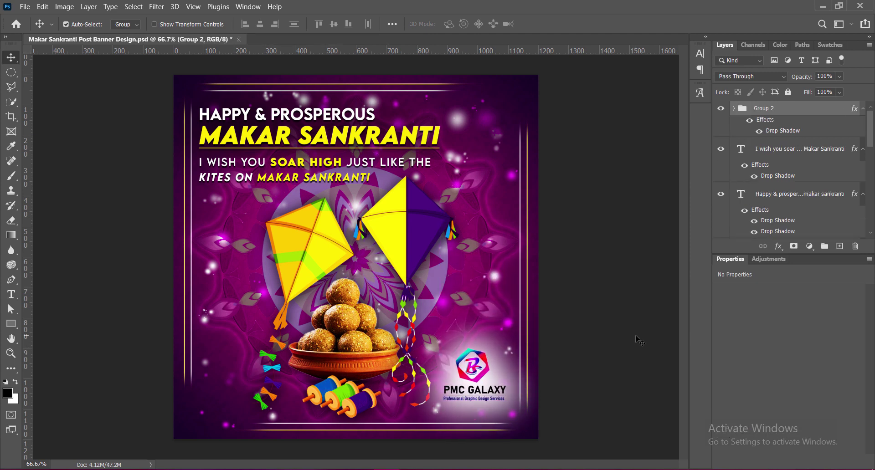
key(Left)
key(Down)
key(Right)
key(Right)
key(Right)
key(Down)
key(Down)
key(Down)
key(Right)
key(Right)
key(Right)
key(Down)
key(Down)
key(Down)
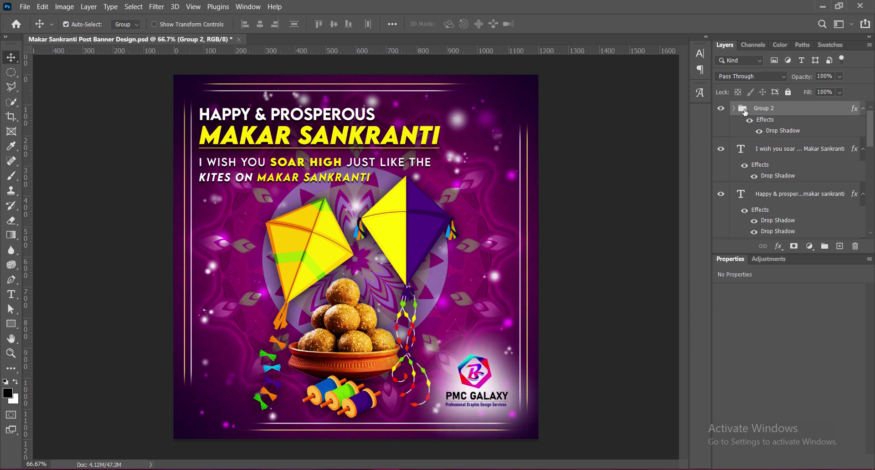
Step: Give Group 2 a white drop-shadow glow: distance 0, spread 12, size 100, opacity 90%
double_click(744, 112)
click(455, 254)
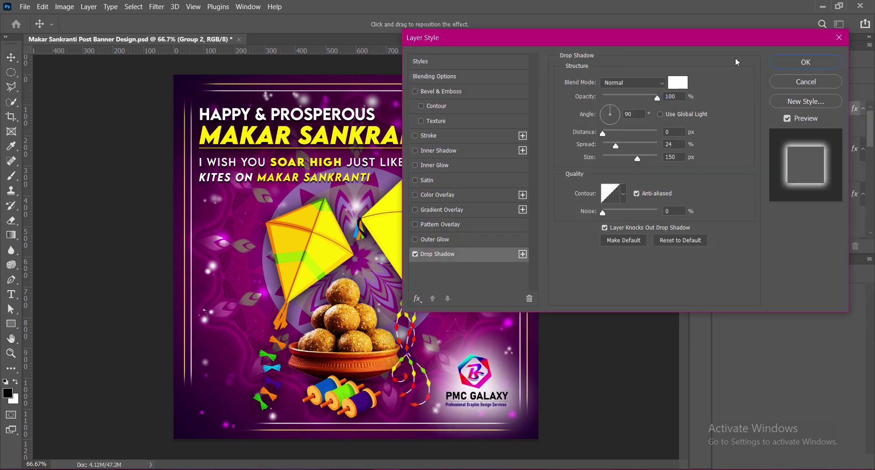
mouse_move(616, 148)
mouse_down()
mouse_move(608, 147)
mouse_move(629, 159)
mouse_up()
double_click(670, 143)
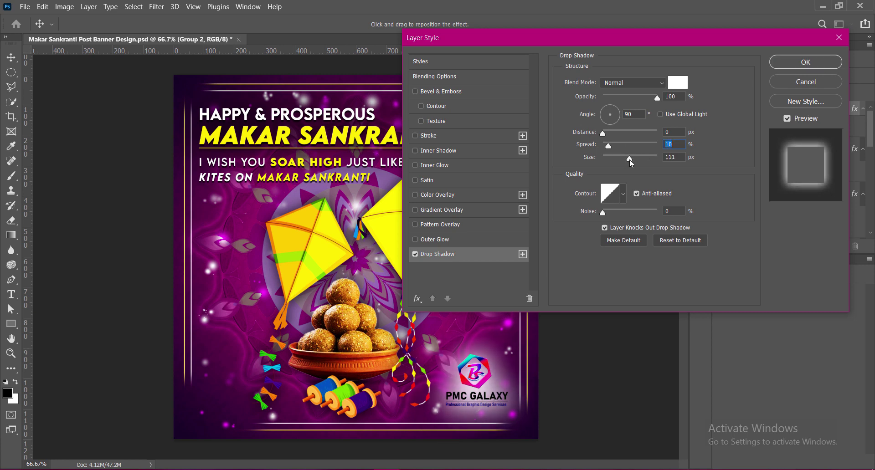
click(674, 157)
text(21)
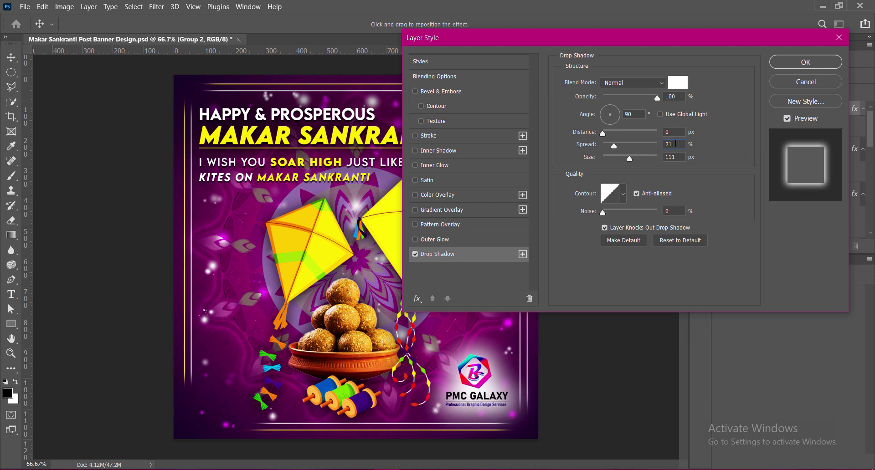
double_click(675, 144)
text(12)
drag(630, 157, 624, 162)
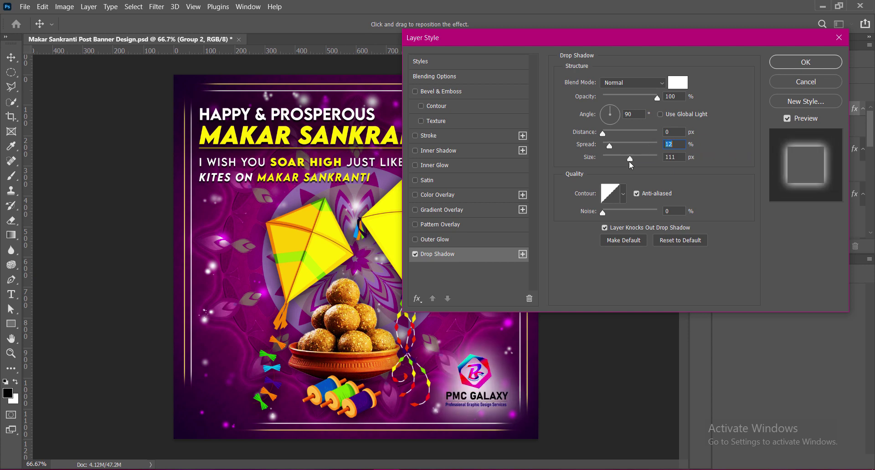
double_click(678, 98)
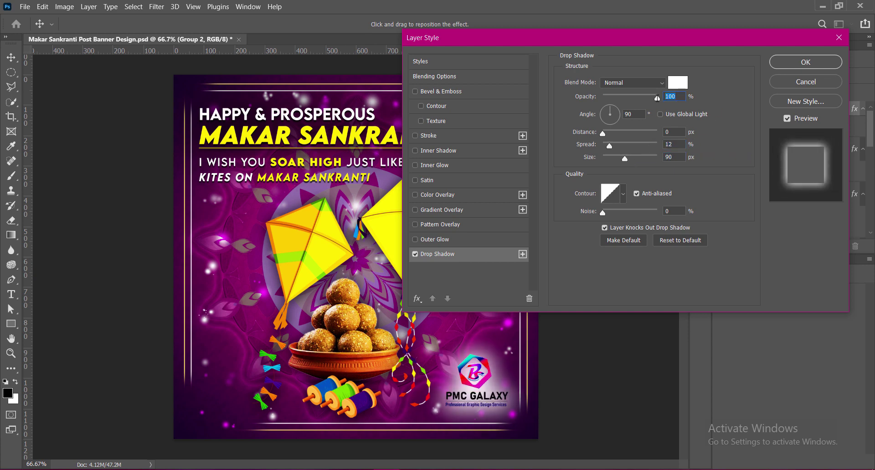
text(84)
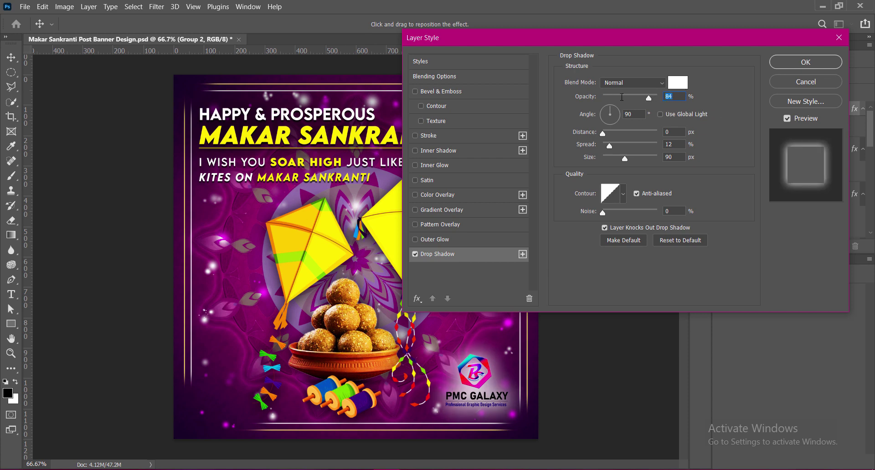
text(90)
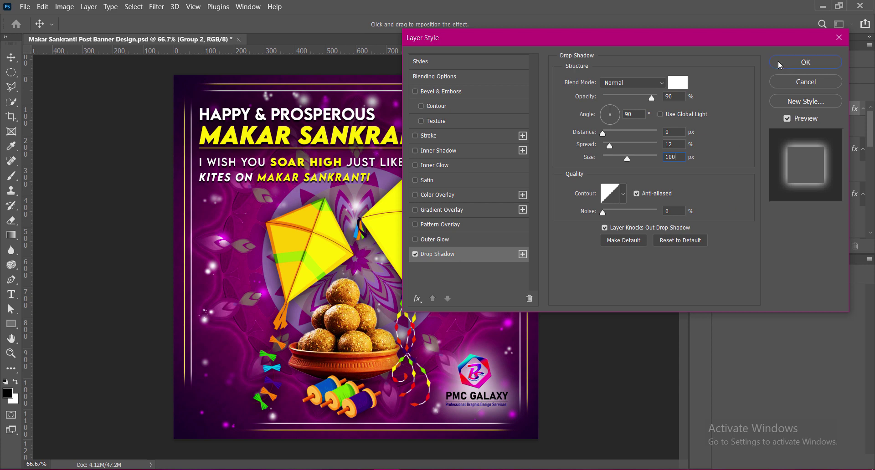
click(806, 62)
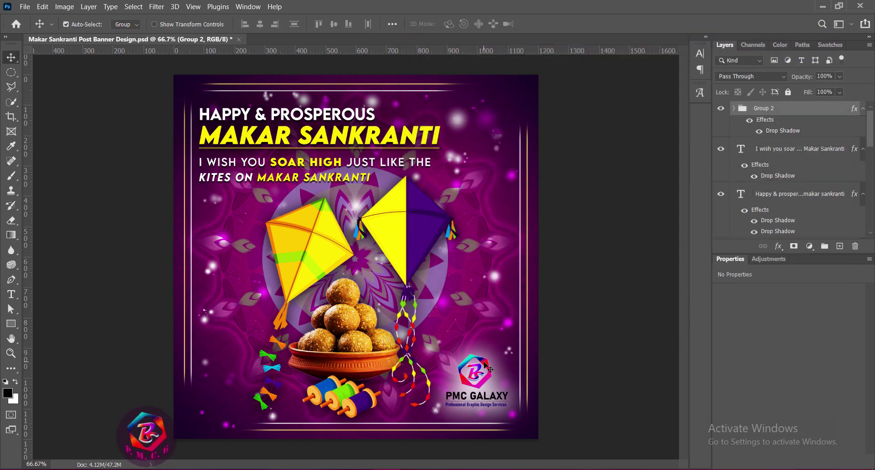
Step: Fine-tune the logo's position with arrow-key nudges and save the banner
key(shift+Down)
key(shift+Right)
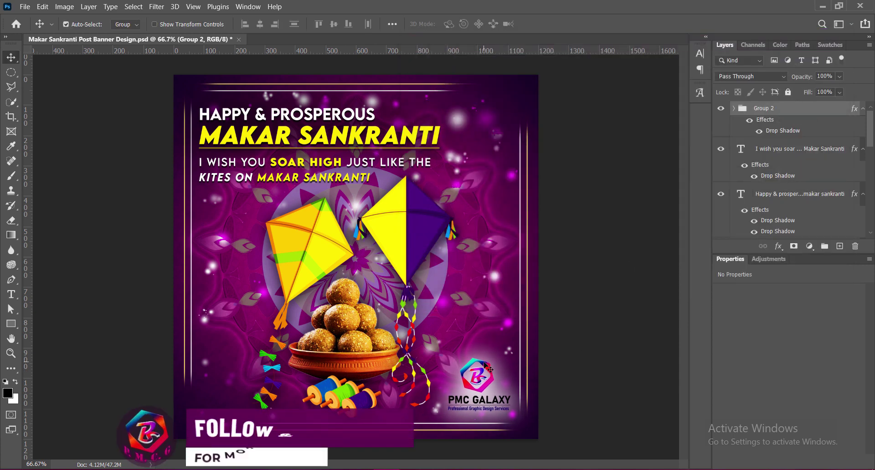
key(shift+Up)
key(shift+Up)
key(shift+Up)
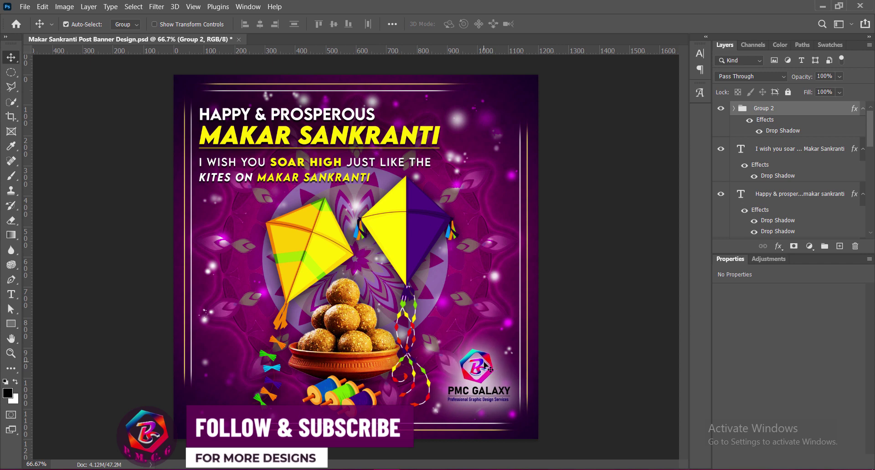
key(Left)
key(Left)
key(Left)
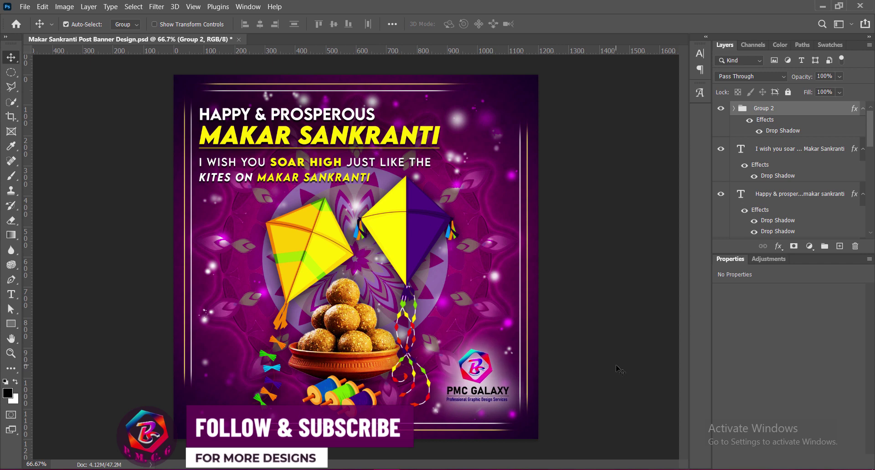
key(Right)
key(Right)
key(Right)
key(ctrl+s)
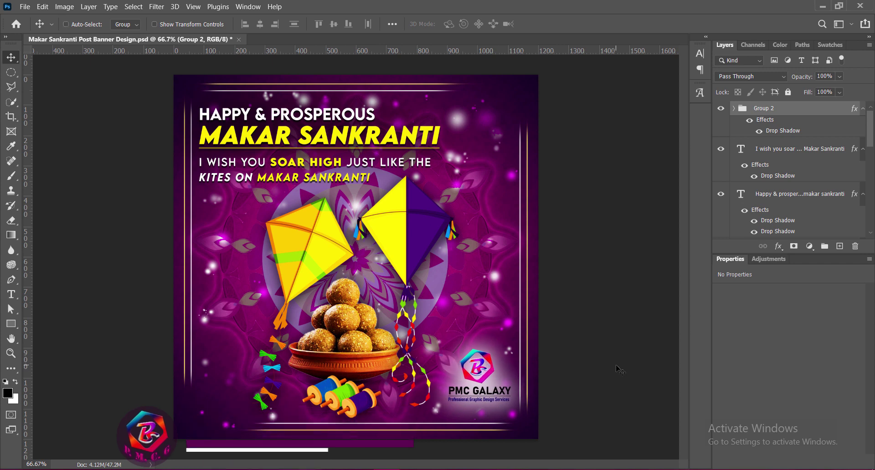
Step: Lower the logo slightly above the bottom border, deselect it, and save the finished PSD
key(shift+Down)
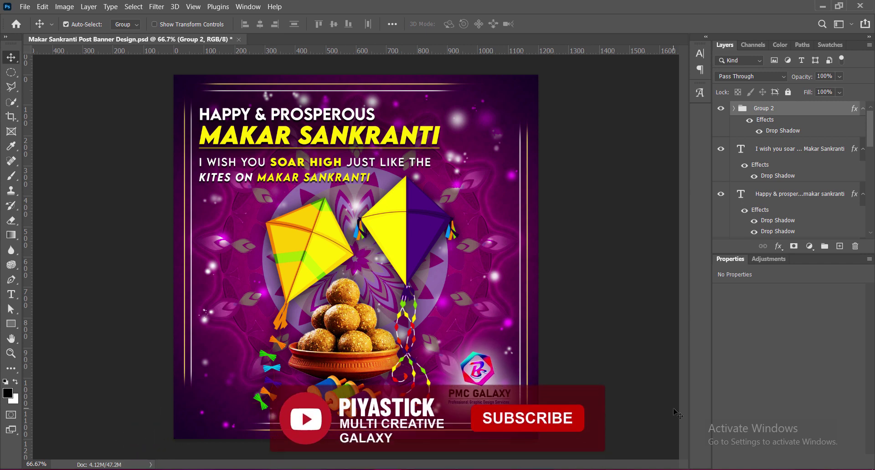
key(Down)
key(Down)
key(Down)
key(Down)
key(Down)
key(Down)
key(Down)
key(Down)
key(Down)
key(Down)
key(Down)
key(Down)
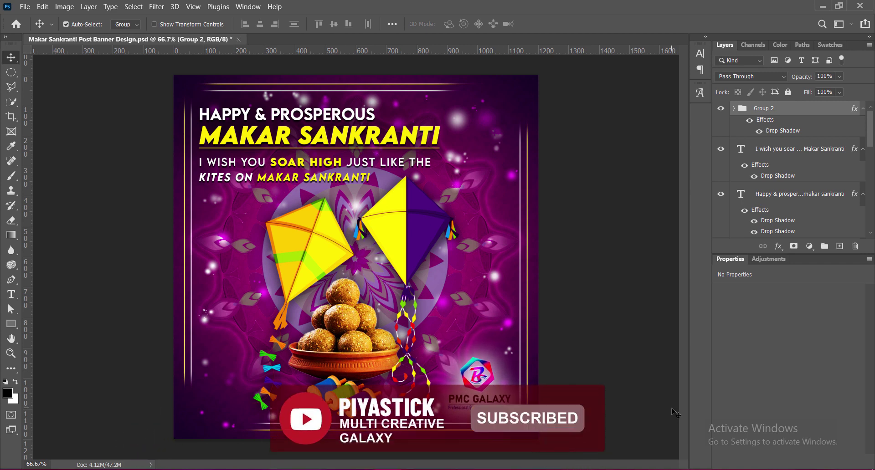
key(Down)
key(Down)
key(Down)
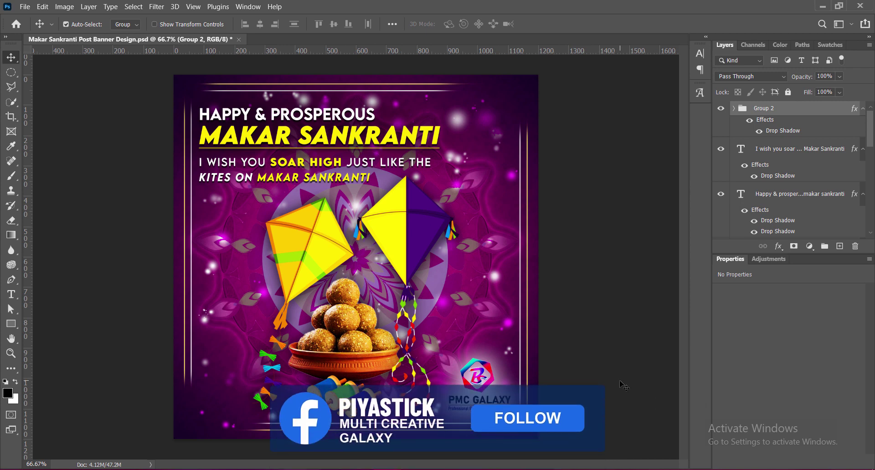
click(621, 384)
key(ctrl+s)
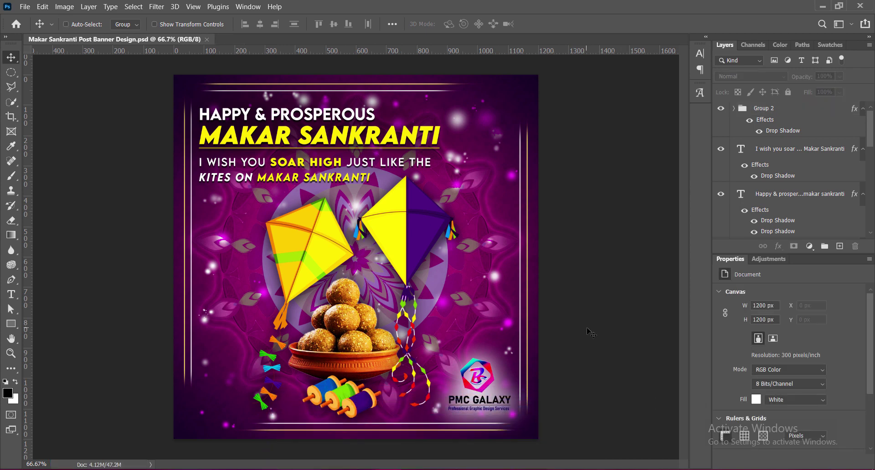
key(ctrl)
scroll(351, 346, up, 1)
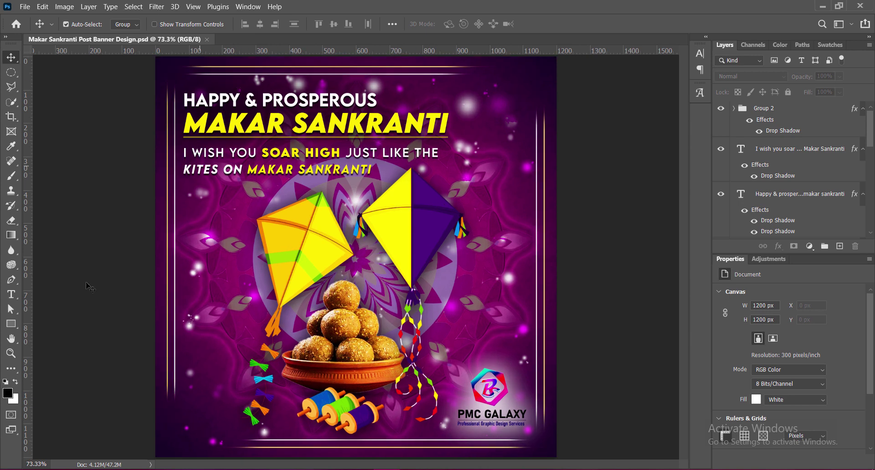
scroll(337, 258, down, 1)
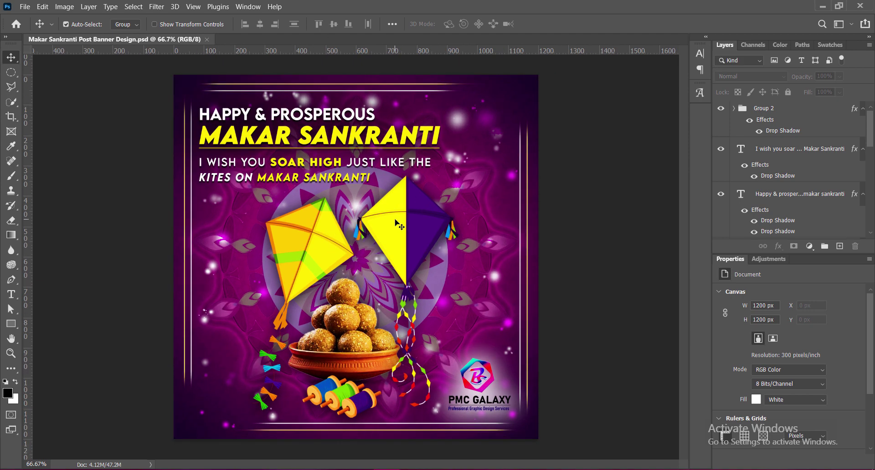
scroll(395, 221, down, 1)
scroll(395, 221, down, 1)
scroll(396, 223, up, 2)
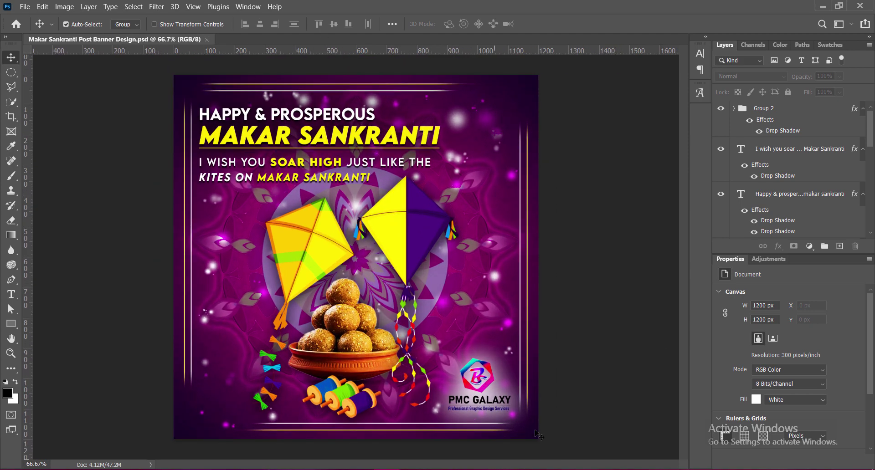